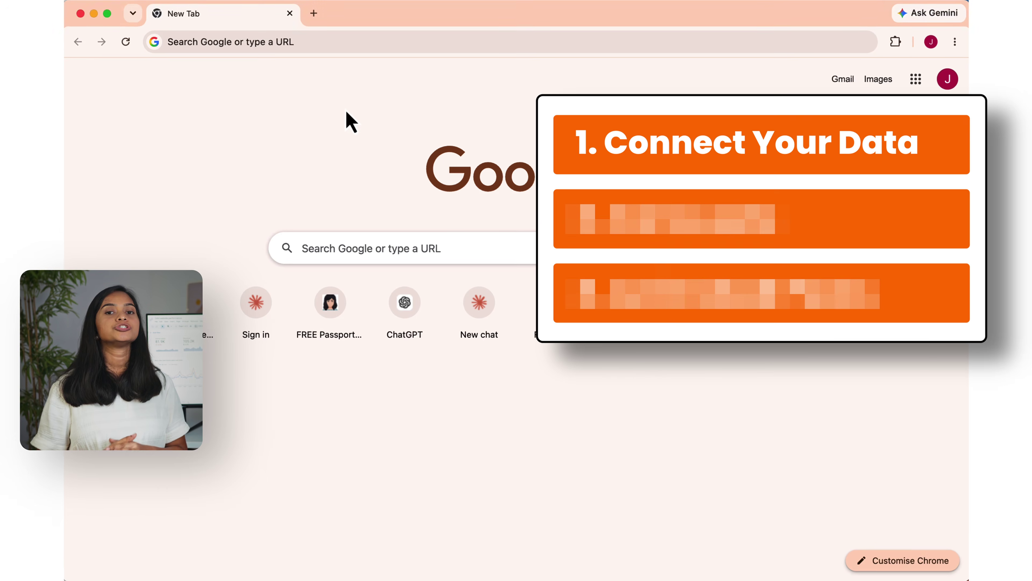
- Go to datastudio.google.com and start creating a new data source
click(317, 43)
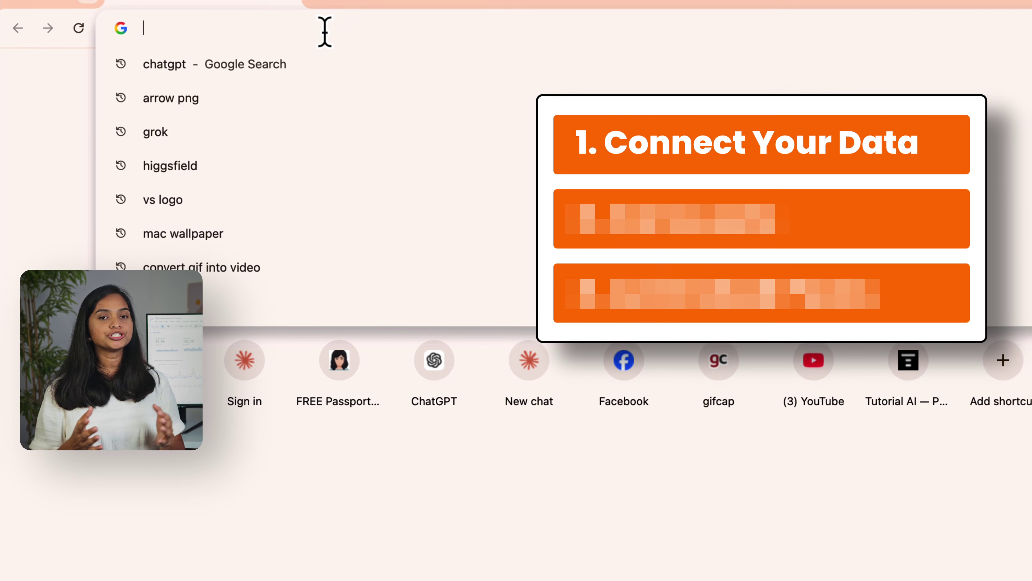
text(datastudio.google.com)
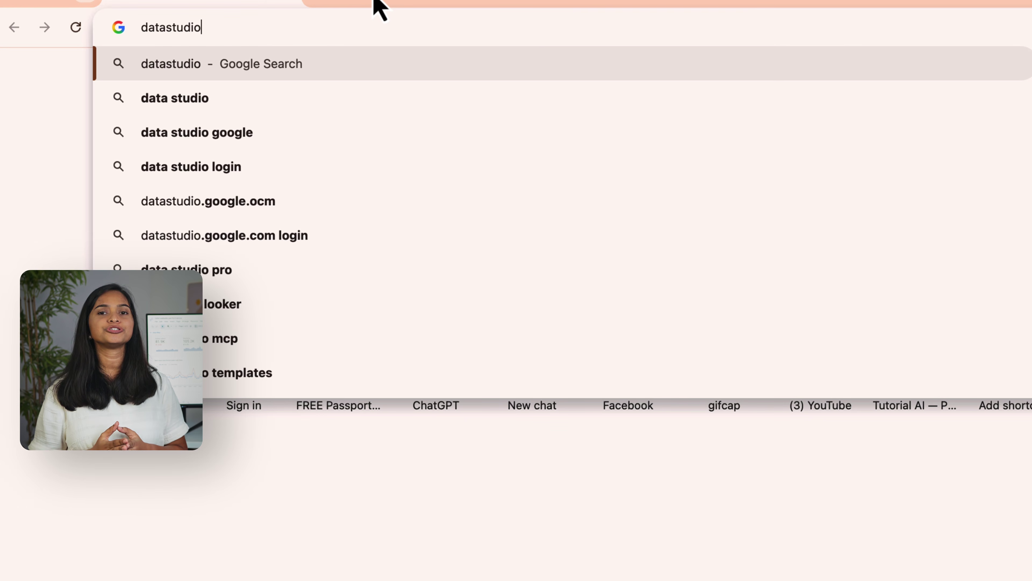
key(Return)
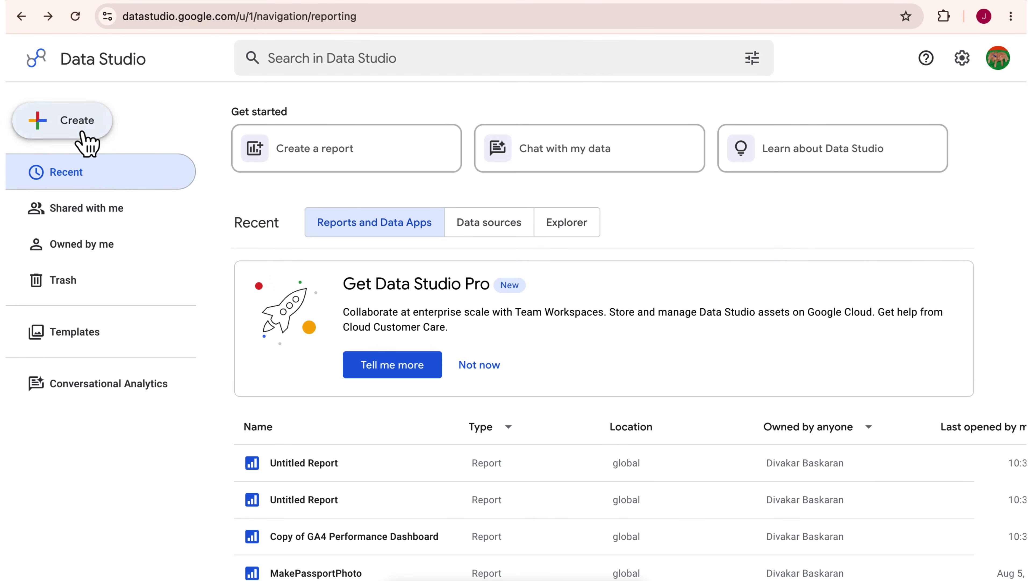
click(80, 132)
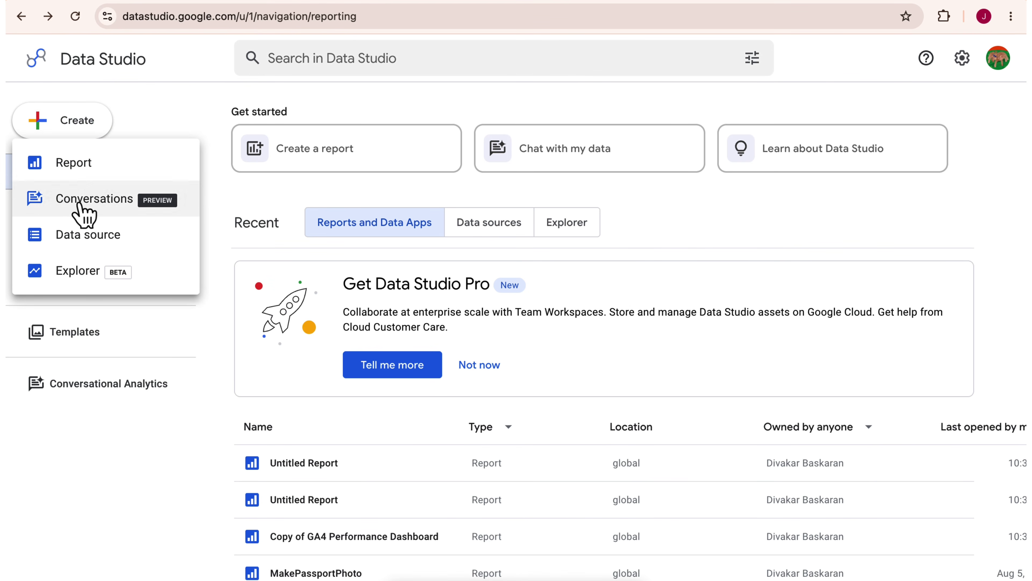
click(76, 242)
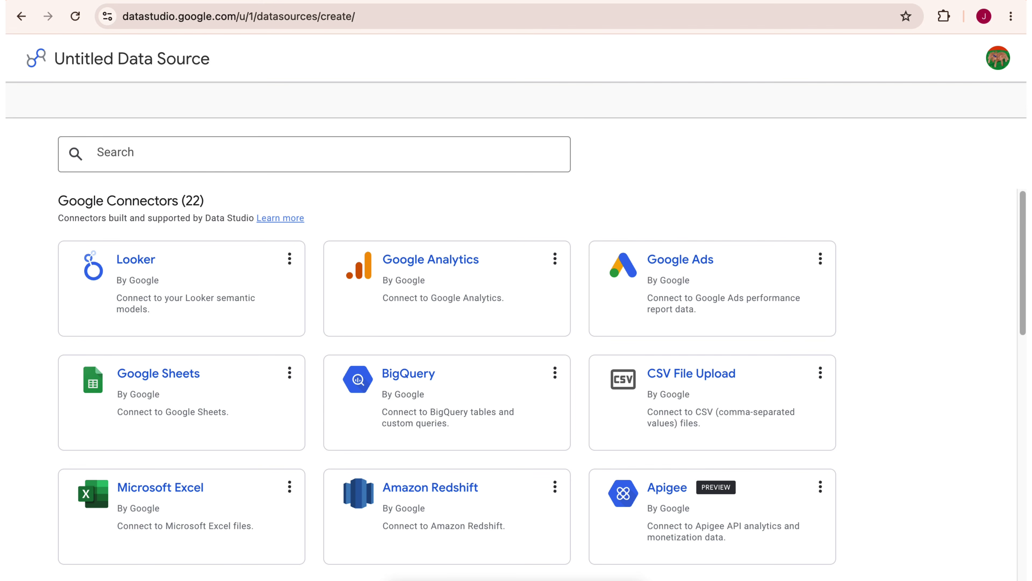
- Examine the range of Google connectors and partner connectors available for the new data source
drag(1024, 255, 1023, 427)
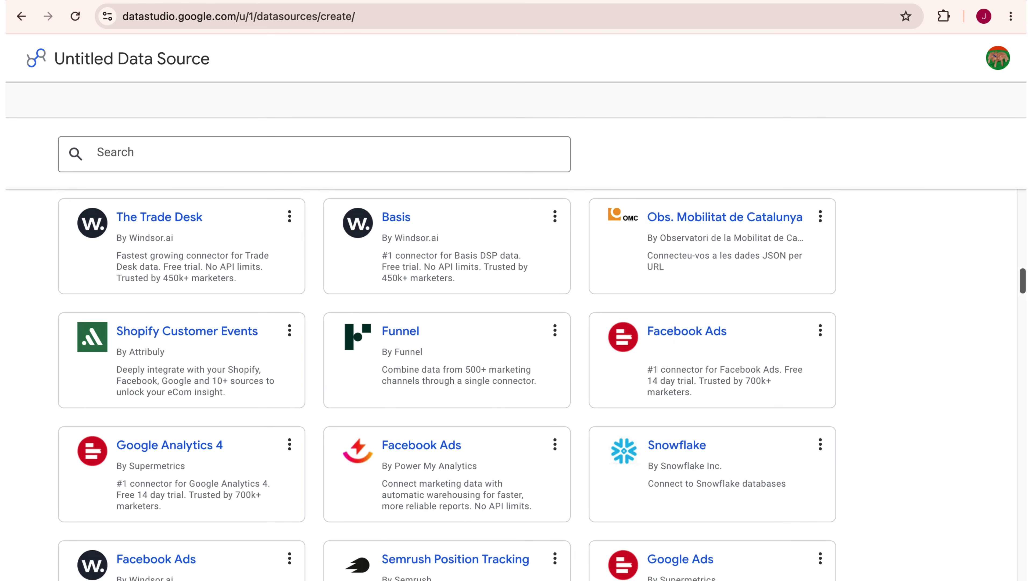
mouse_move(1023, 280)
mouse_down()
mouse_move(1028, 438)
mouse_move(1021, 388)
mouse_up()
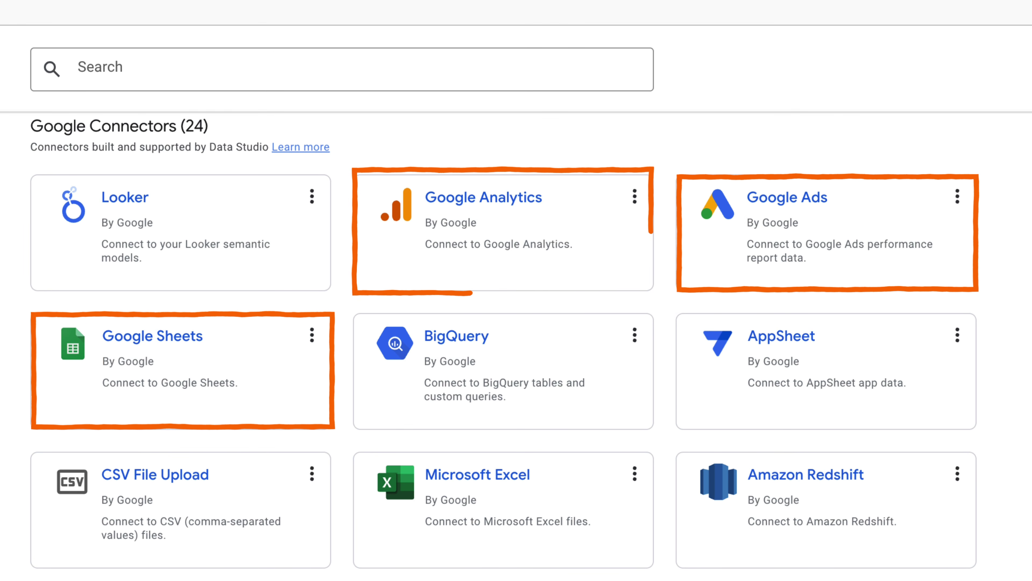
scroll(516, 346, down, 10)
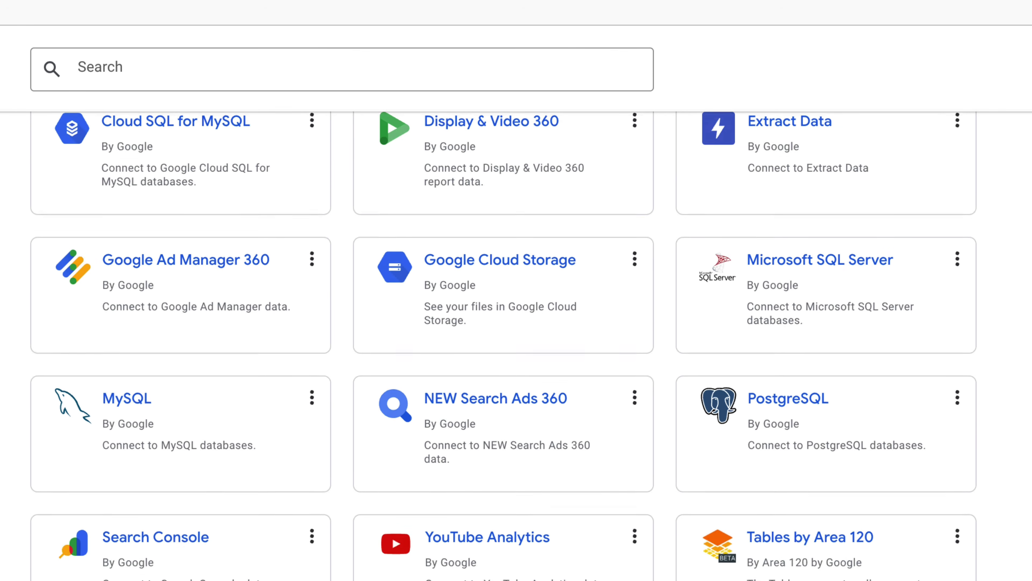
scroll(503, 345, down, 3)
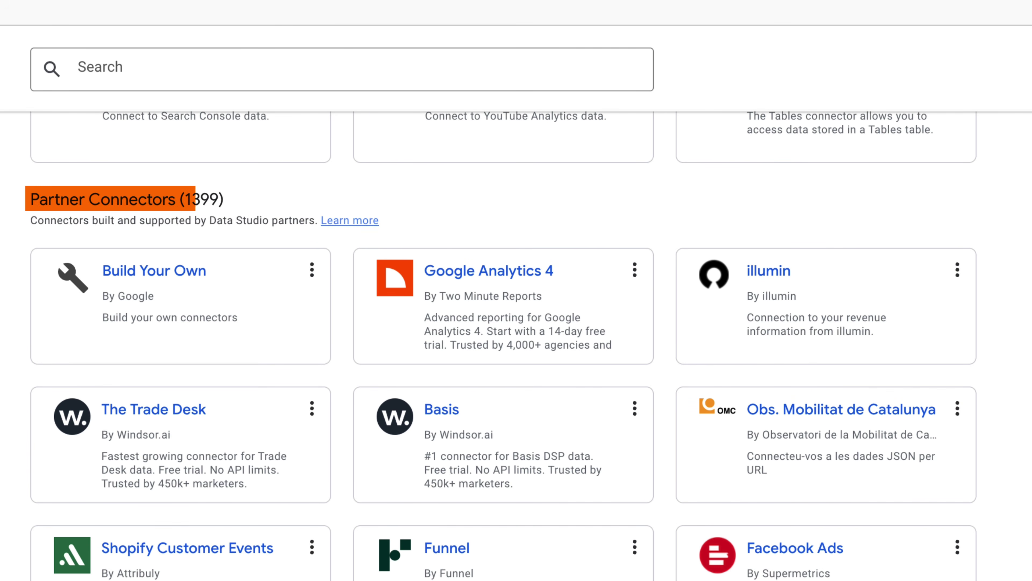
scroll(503, 346, down, 15)
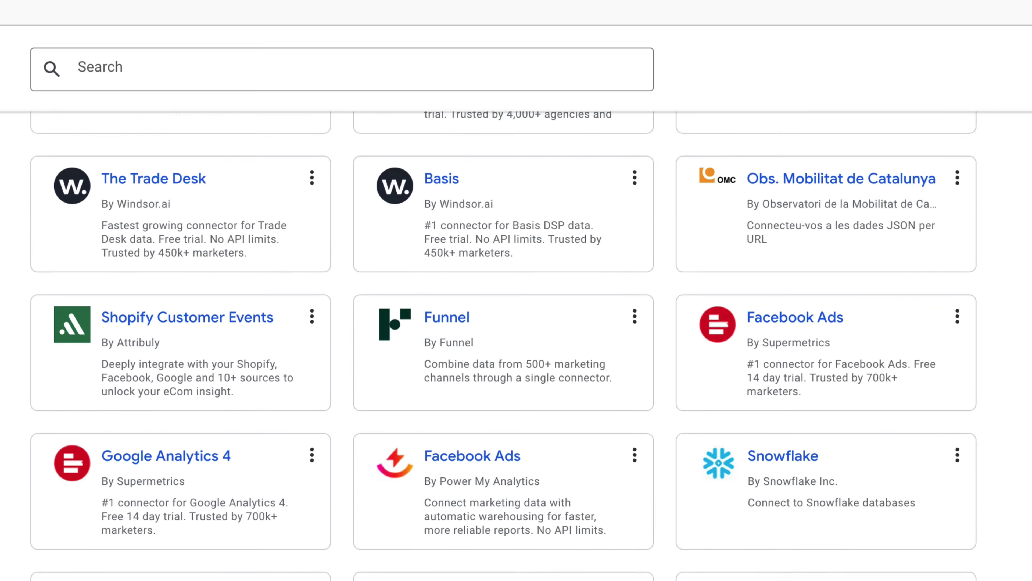
scroll(503, 346, up, 20)
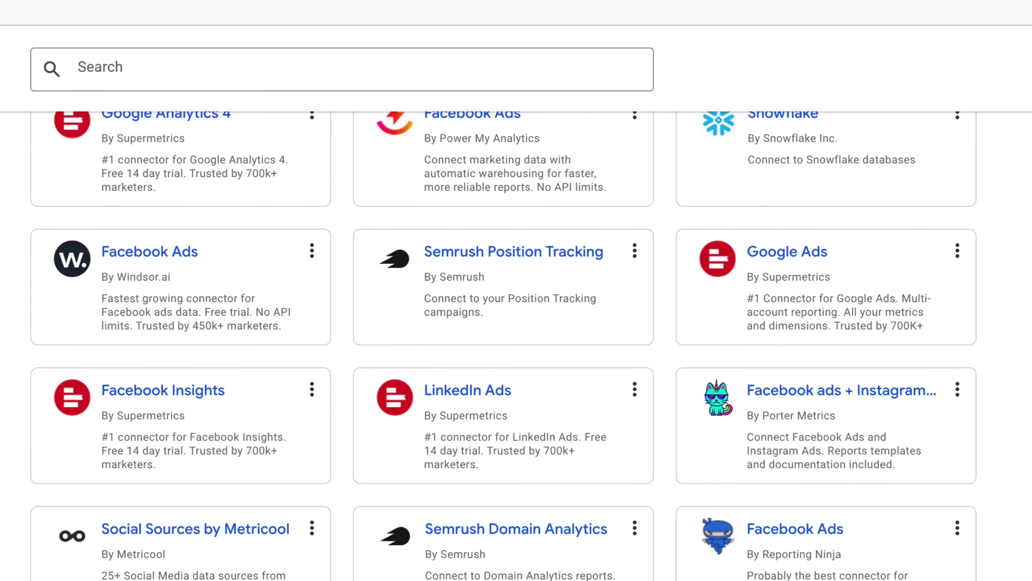
scroll(503, 346, up, 7)
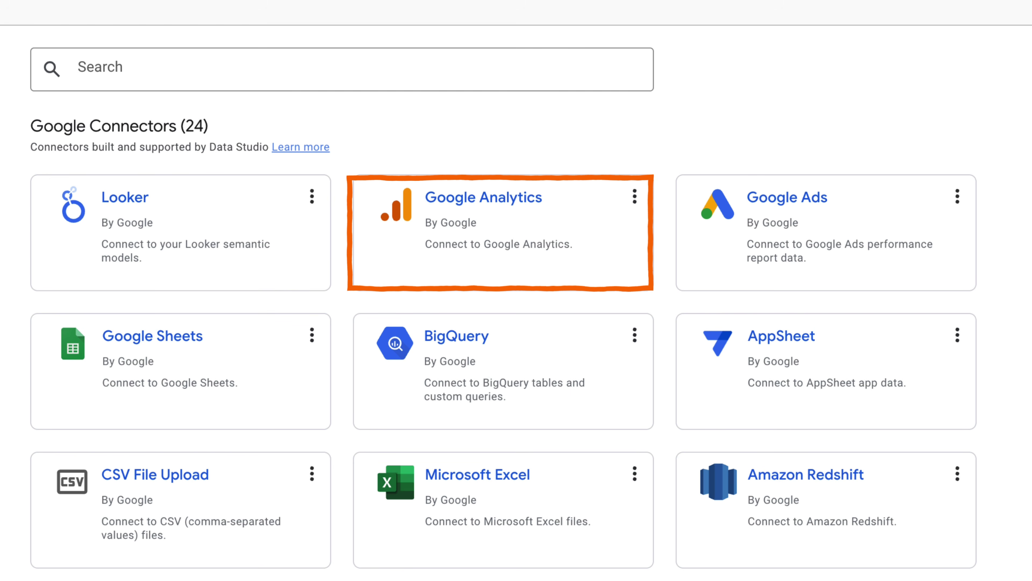
- Choose the Google Analytics connector and select the listed account and its property for the data source
click(516, 246)
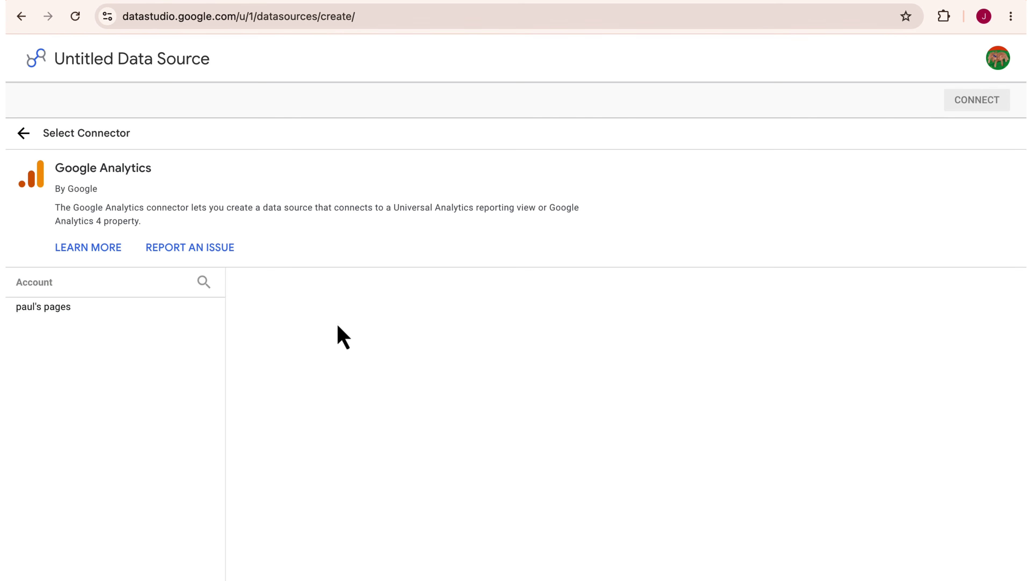
click(57, 310)
click(301, 321)
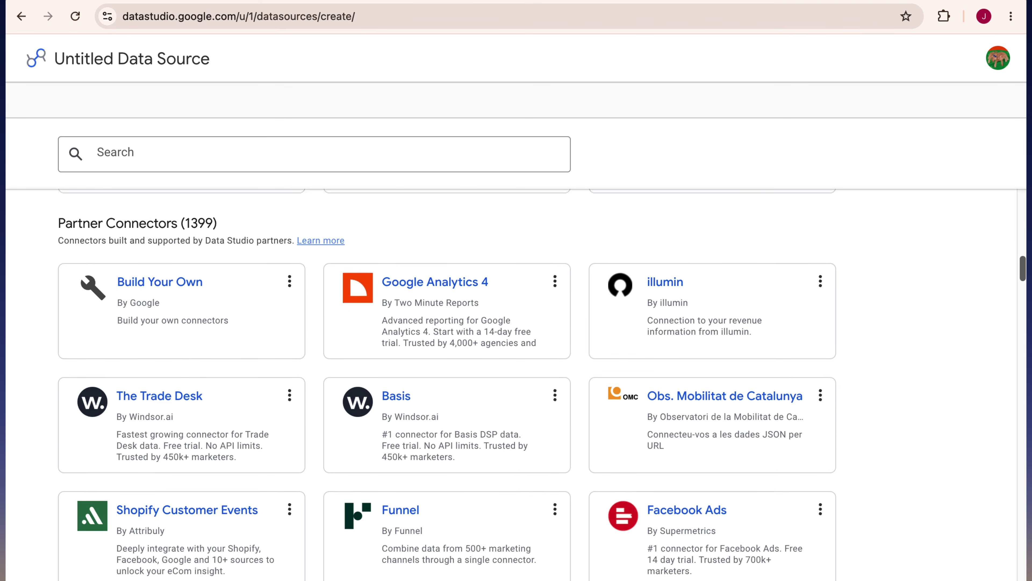
scroll(516, 366, down, 10)
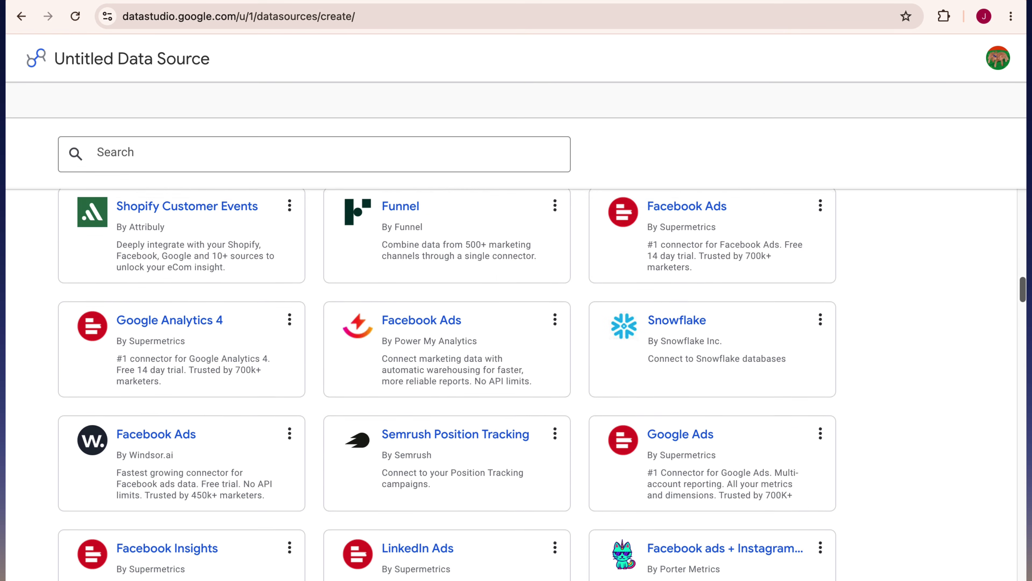
scroll(516, 366, down, 3)
scroll(516, 366, up, 8)
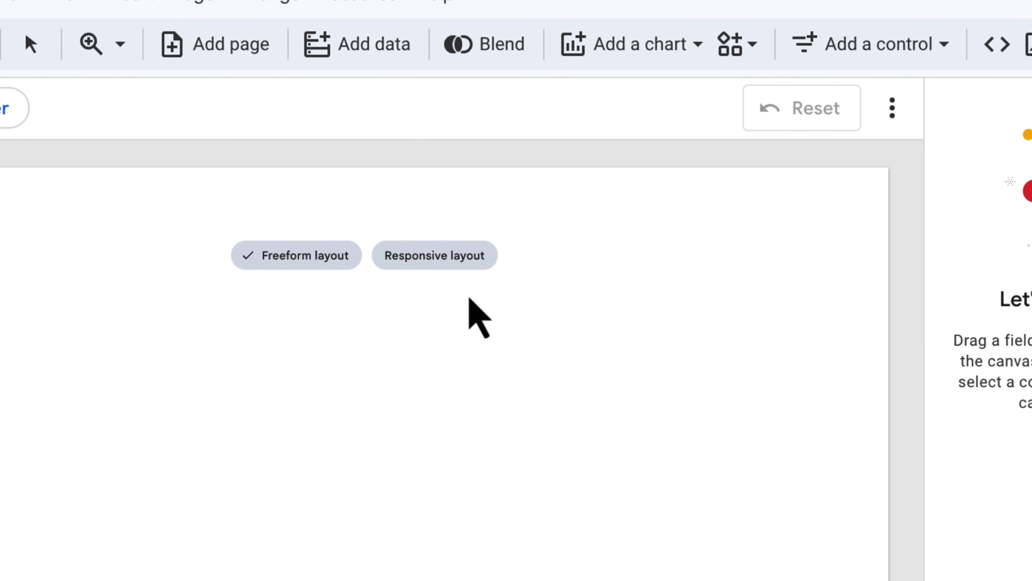
- Choose the responsive layout for the blank report and look over the available Google Analytics data fields
click(411, 257)
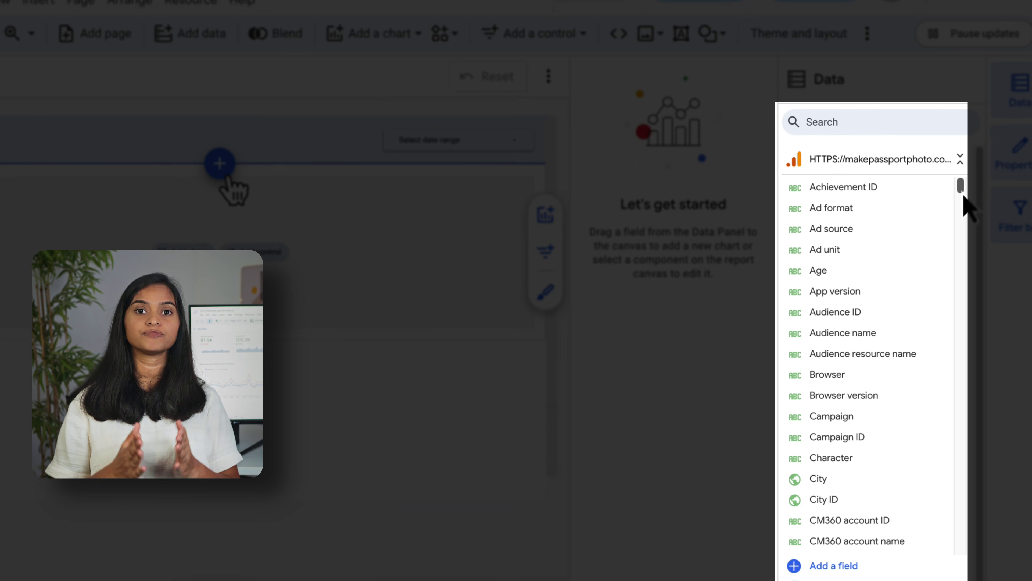
mouse_move(964, 196)
mouse_down()
mouse_move(966, 235)
mouse_move(971, 199)
mouse_up()
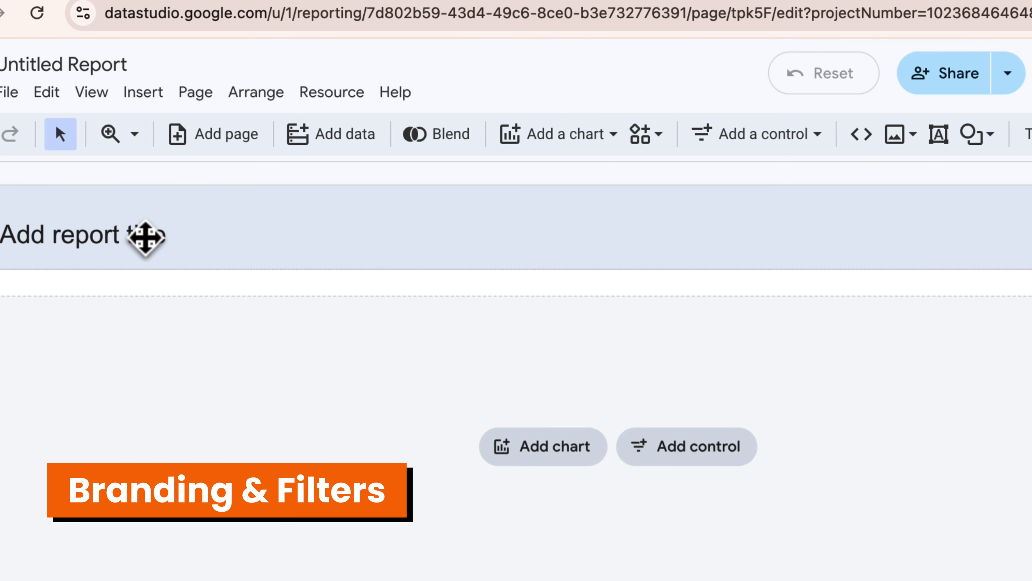
- Replace the placeholder report title with "GA4 - Website Perfomance" and widen its text box to fit
double_click(147, 234)
text(Ga)
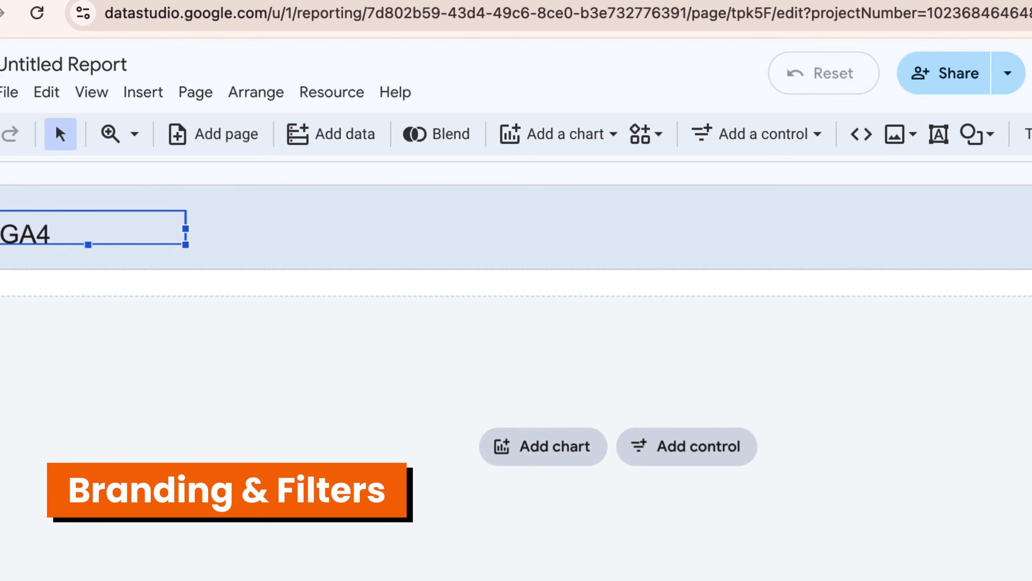
drag(186, 229, 395, 230)
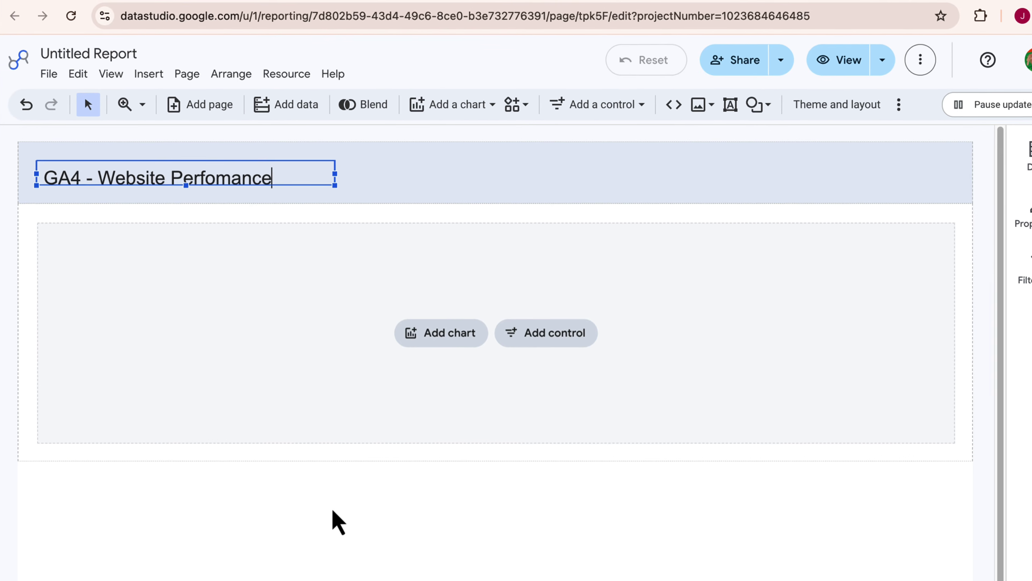
click(331, 505)
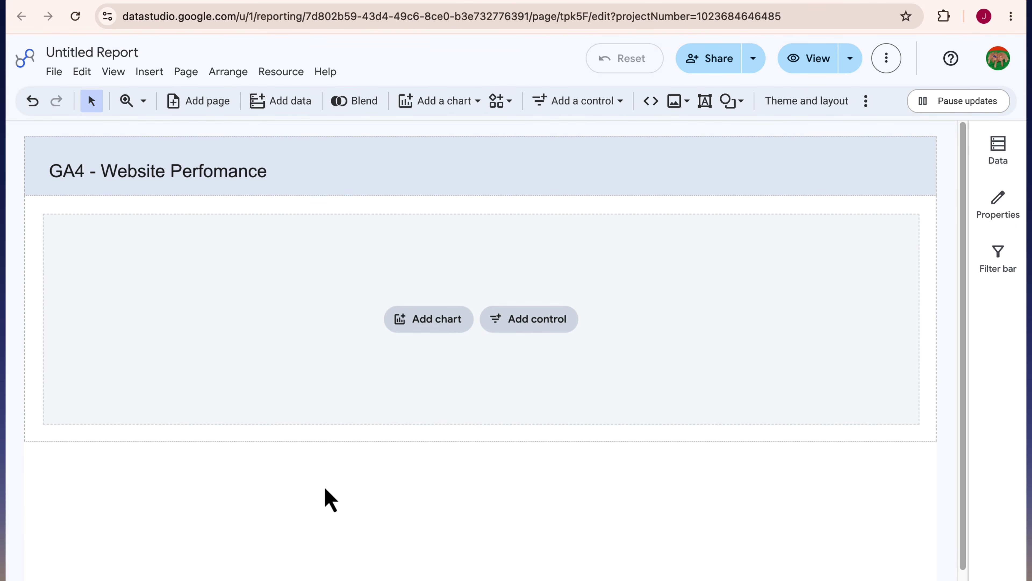
- Insert the image GA4-logo.png from the computer's Downloads folder into the report
click(682, 101)
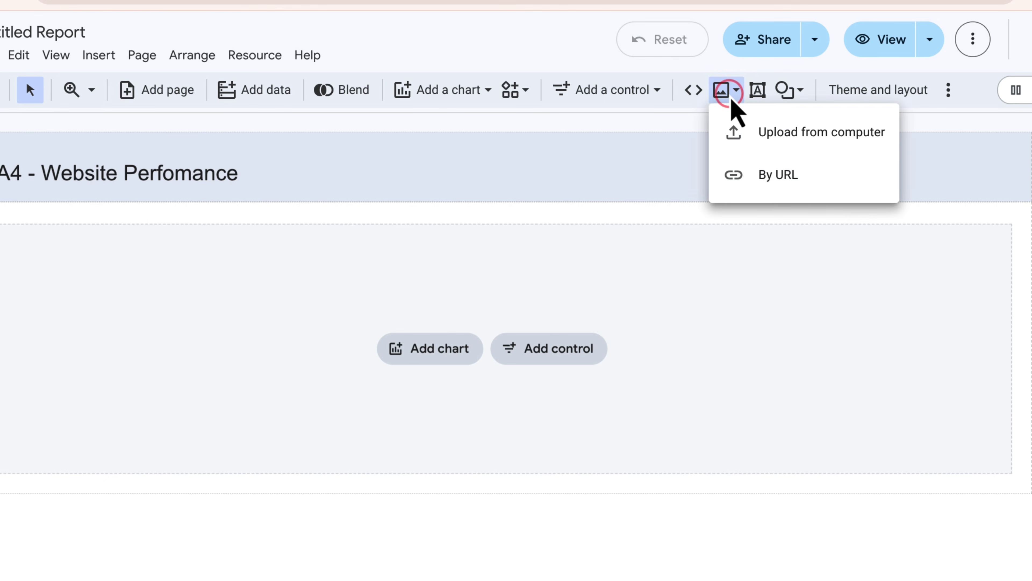
click(749, 133)
click(565, 191)
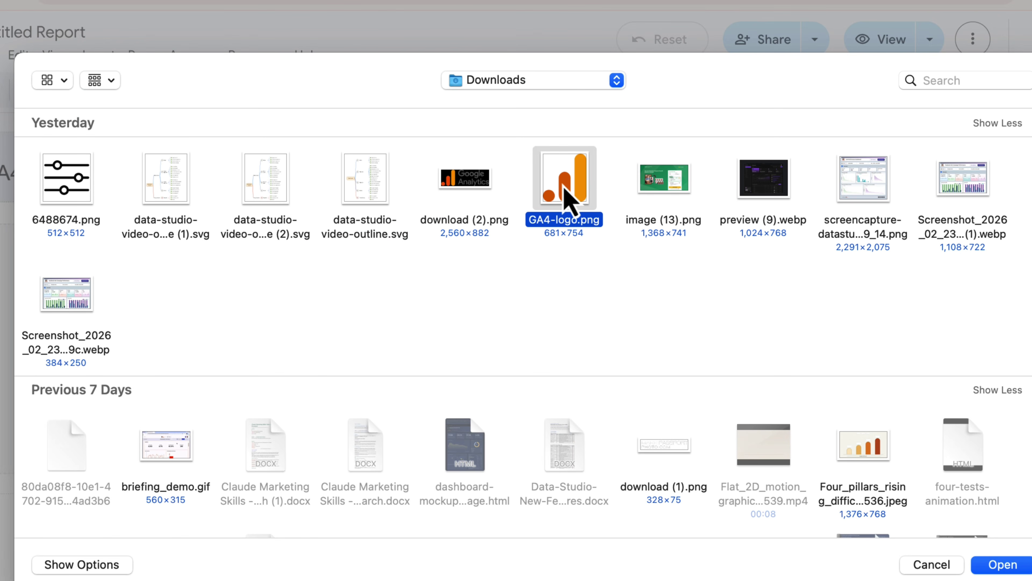
click(998, 565)
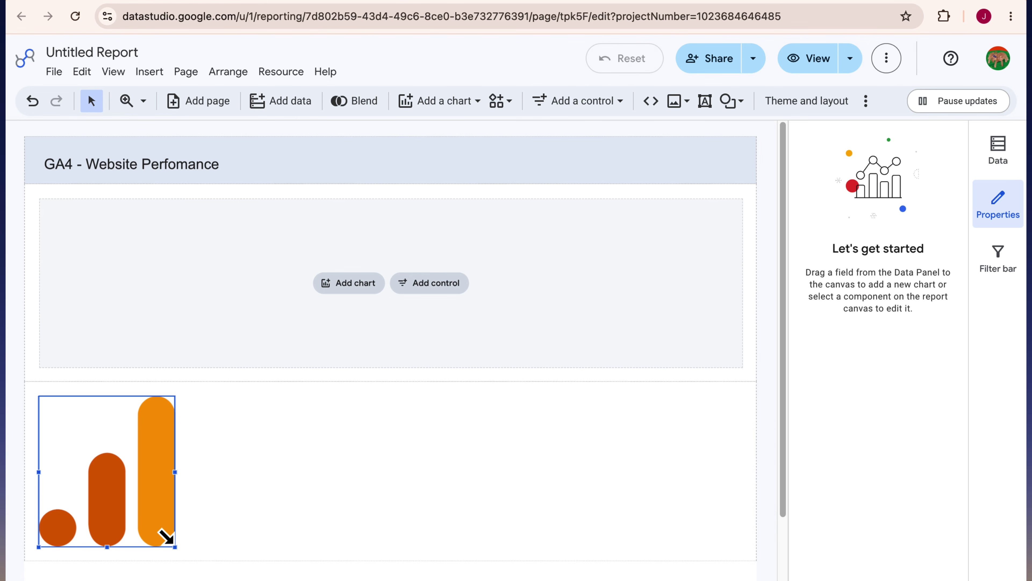
- Shrink the Google Analytics logo and place it in the header in front of the report title
drag(174, 546, 150, 510)
drag(103, 440, 55, 172)
drag(38, 171, 35, 170)
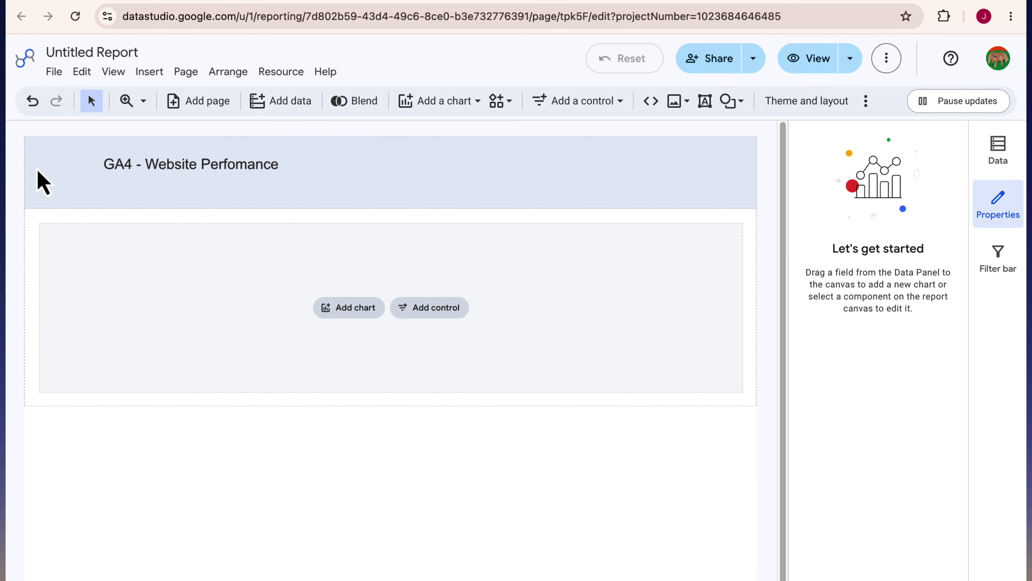
click(292, 407)
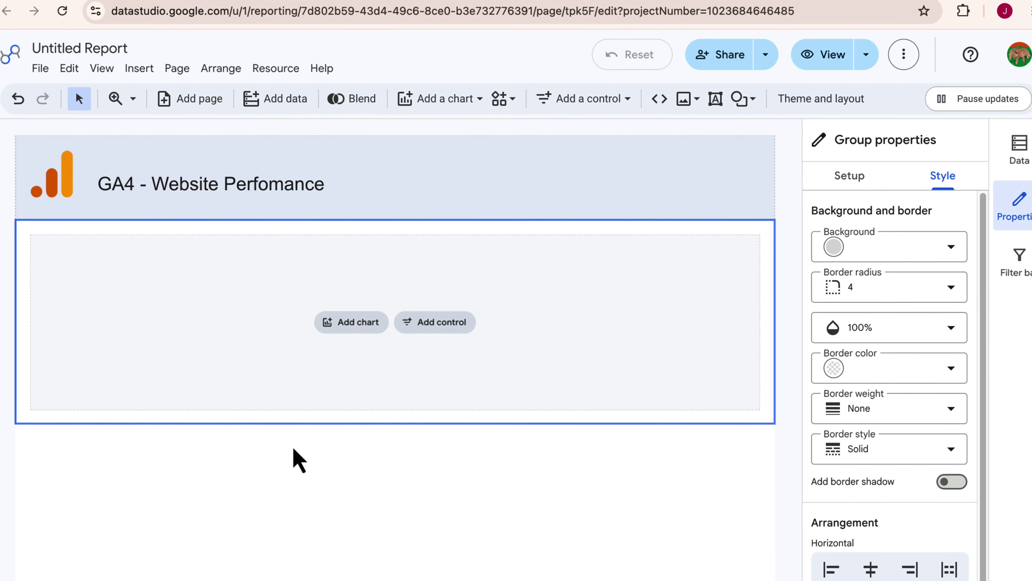
- Upload the filter icon 6488674.png, shrink it and place it at the start of the section below the header
click(723, 91)
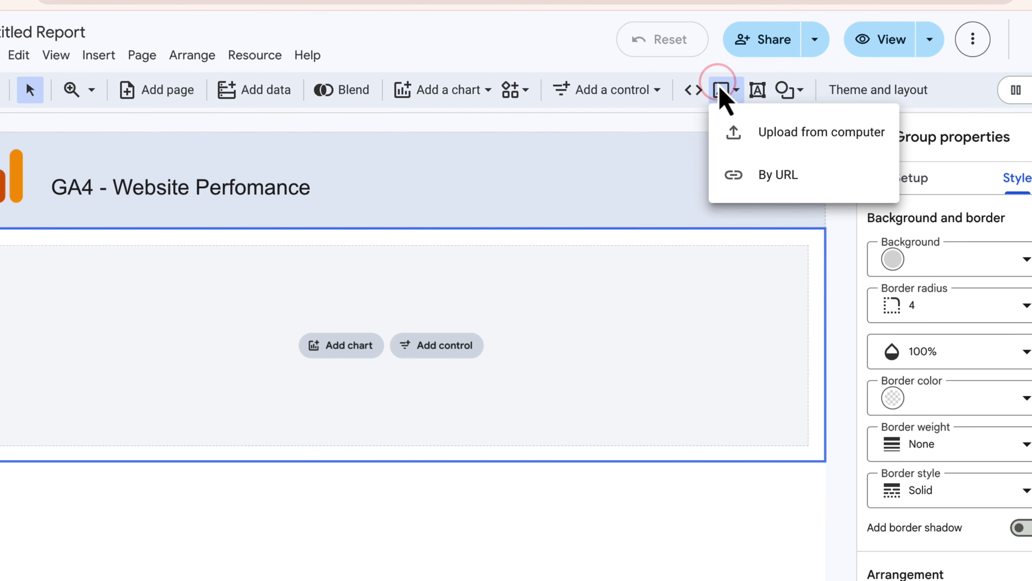
click(740, 136)
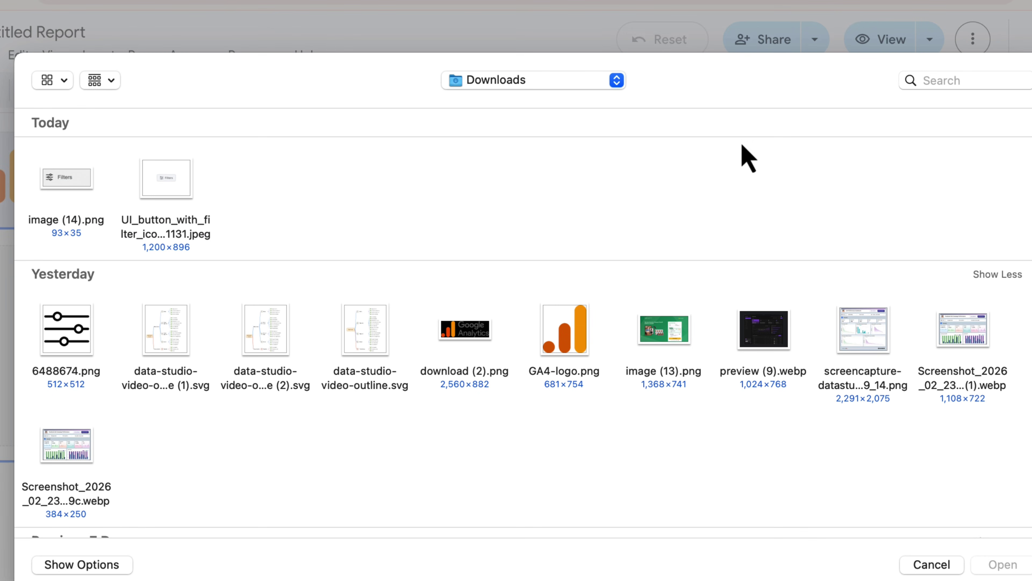
double_click(66, 337)
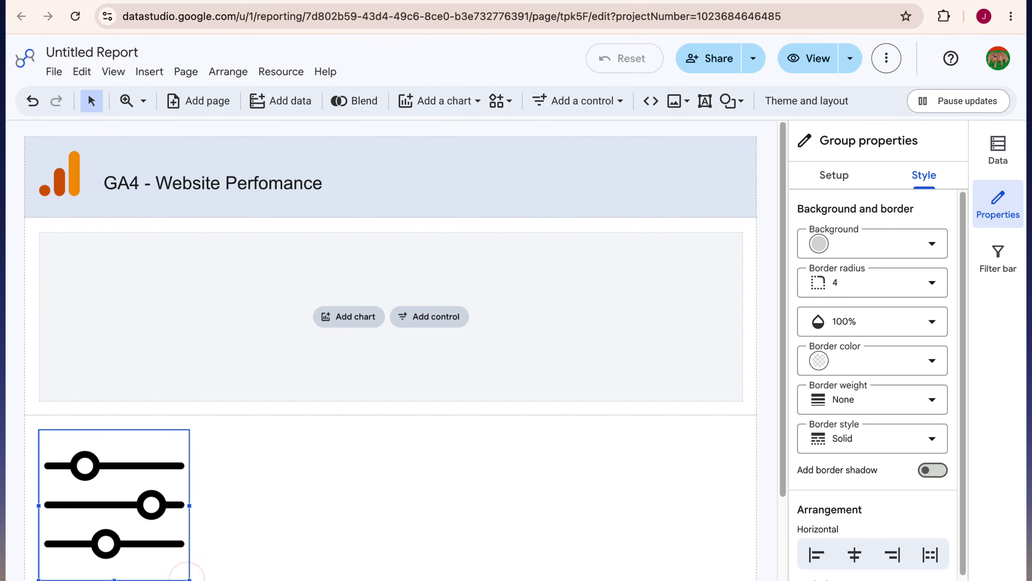
drag(188, 578, 57, 318)
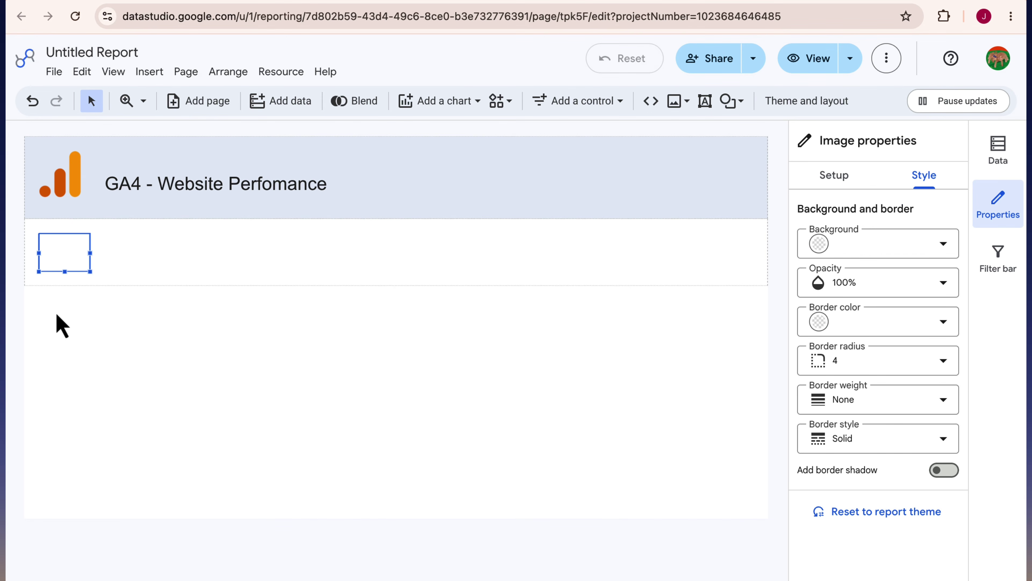
click(262, 313)
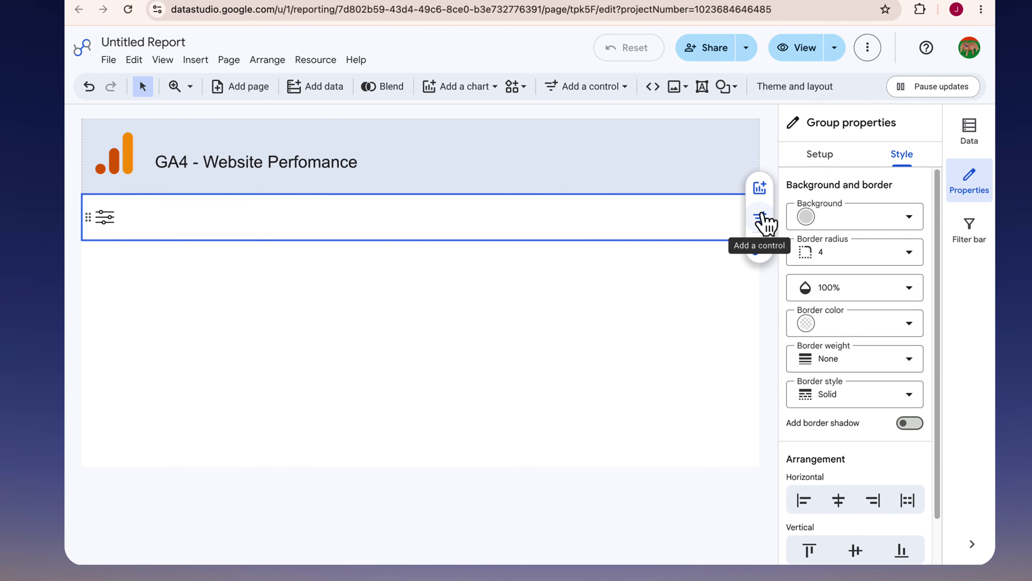
- Add two drop-down list controls and a date range control to the section with the filter icon
click(762, 223)
click(695, 194)
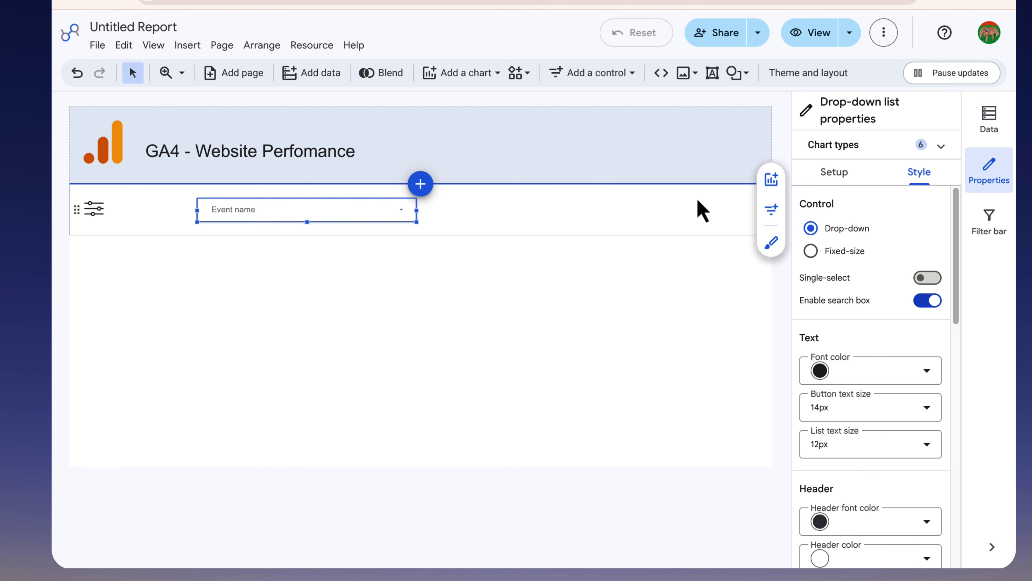
click(401, 231)
click(771, 210)
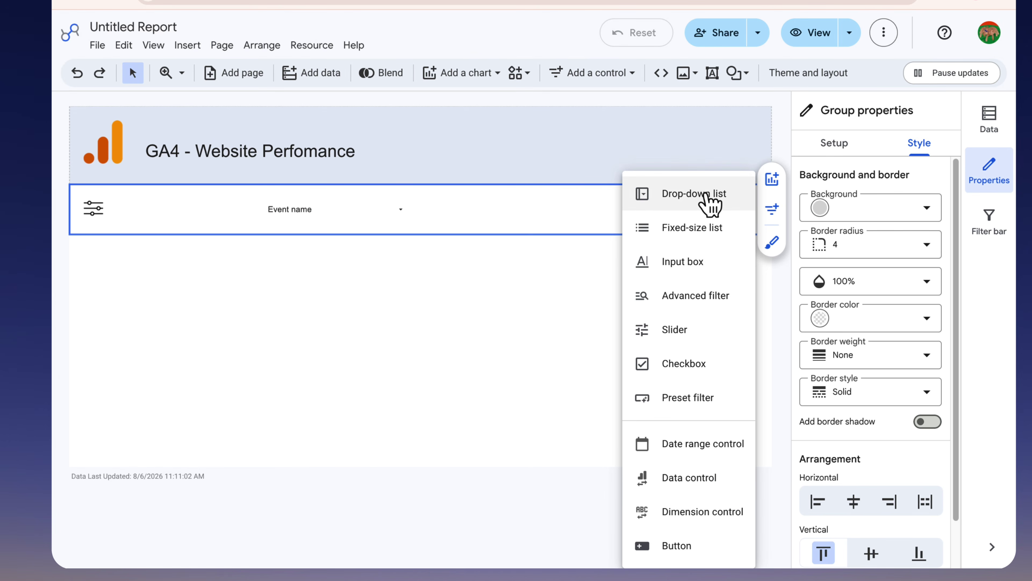
click(709, 200)
click(771, 210)
click(710, 445)
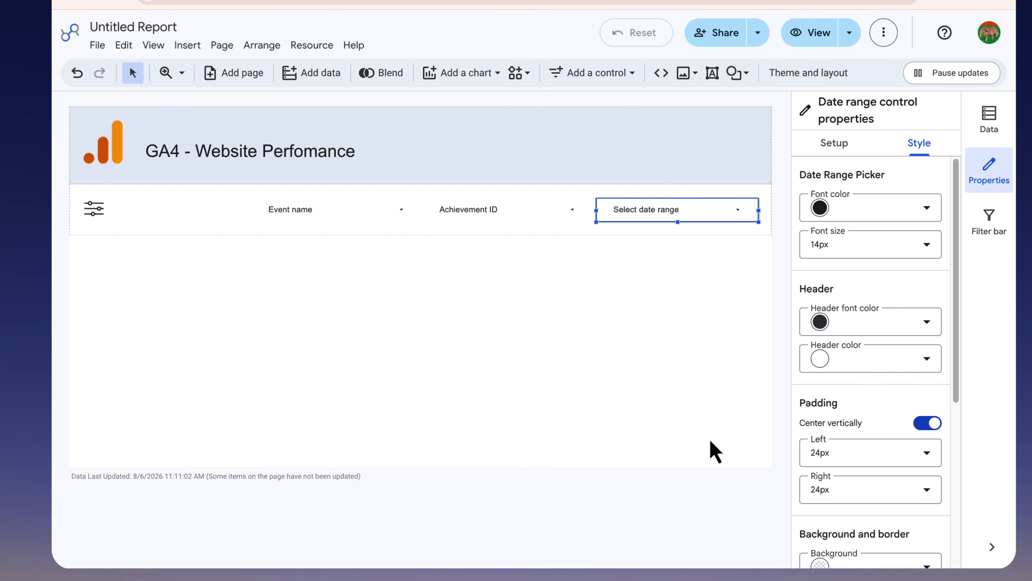
- Select the Event name drop-down control and open its list of values
click(219, 234)
click(302, 219)
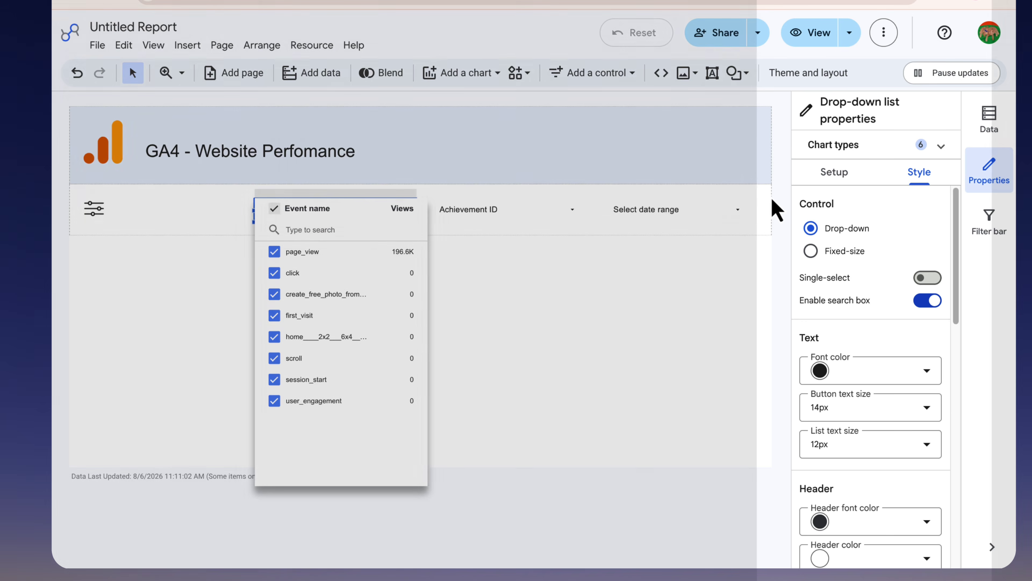
- Change the Event name drop-down's control field to Country and open its list of values
click(833, 172)
click(864, 314)
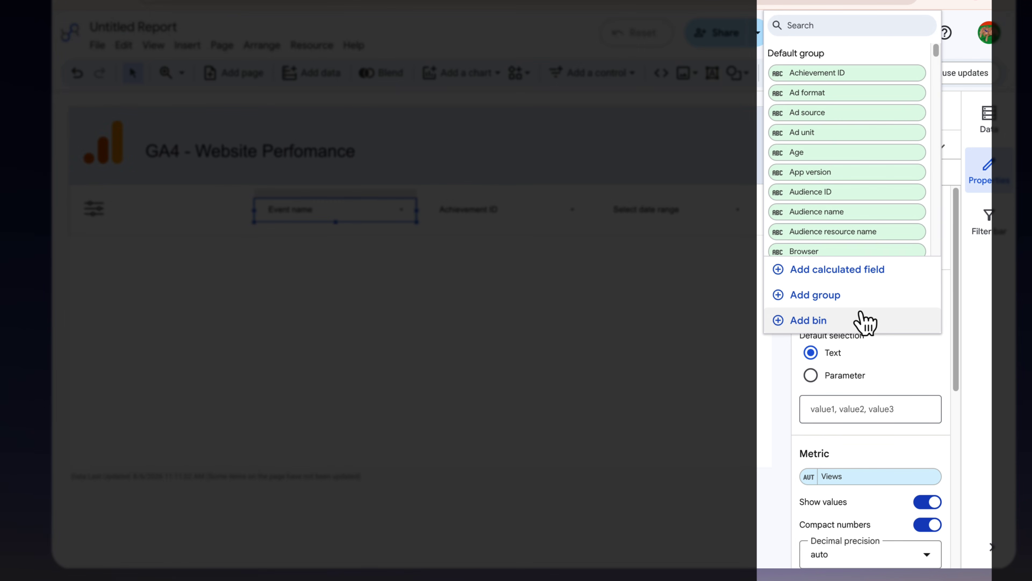
click(876, 25)
text(Country)
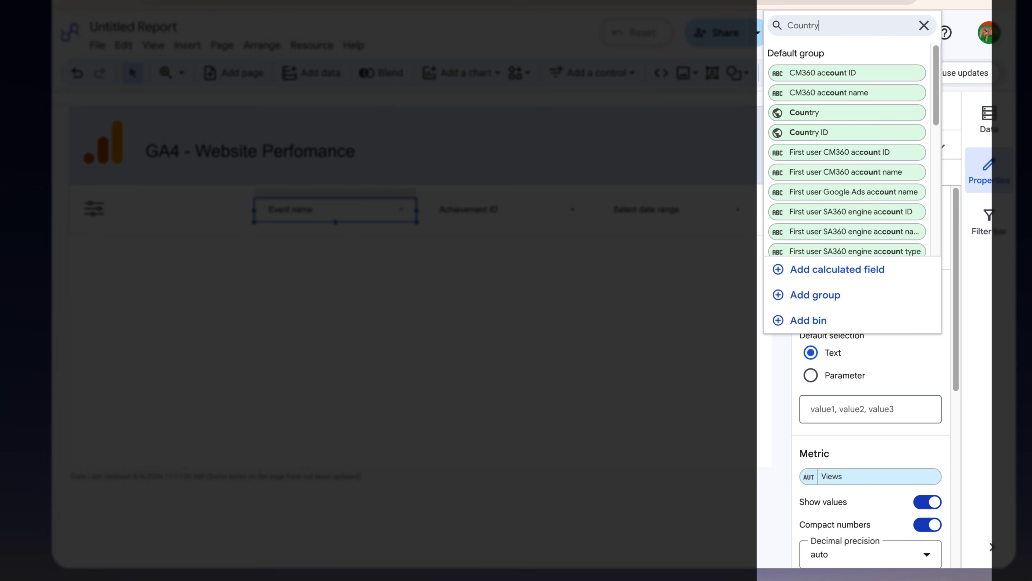
click(855, 72)
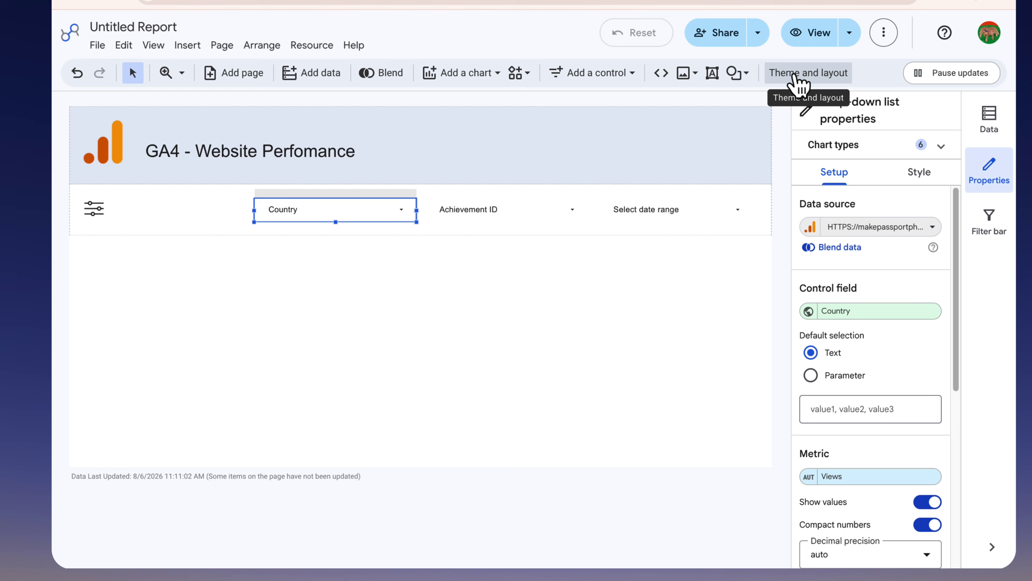
click(412, 211)
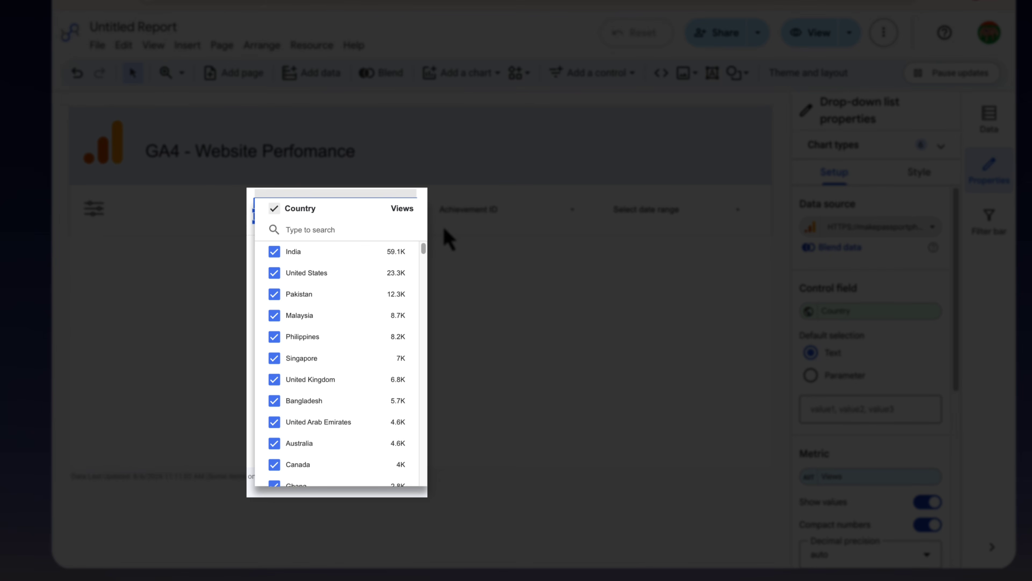
click(445, 237)
- Change the Achievement ID drop-down's control field to Device category and open its list of values
click(467, 213)
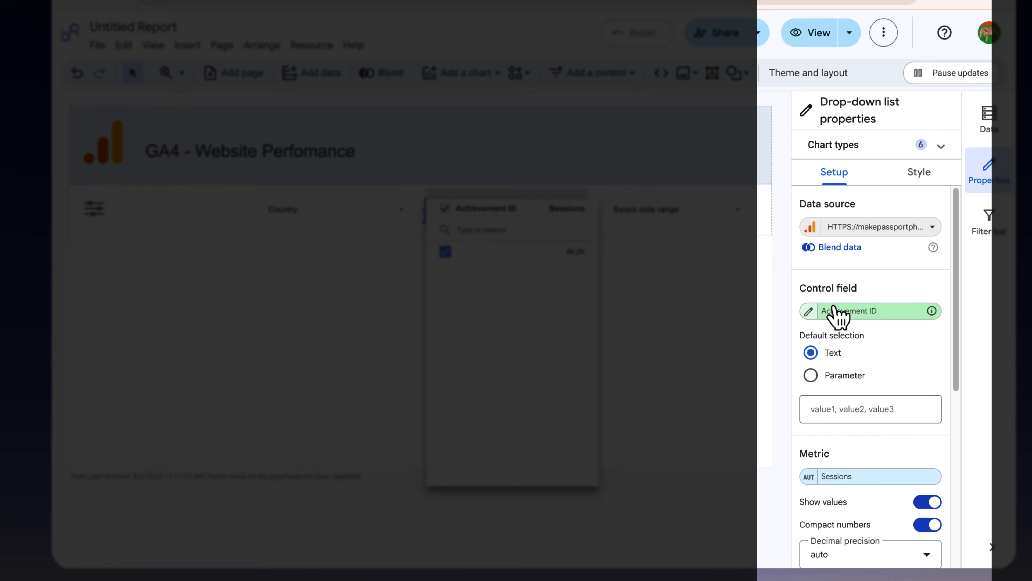
click(845, 318)
text(Device)
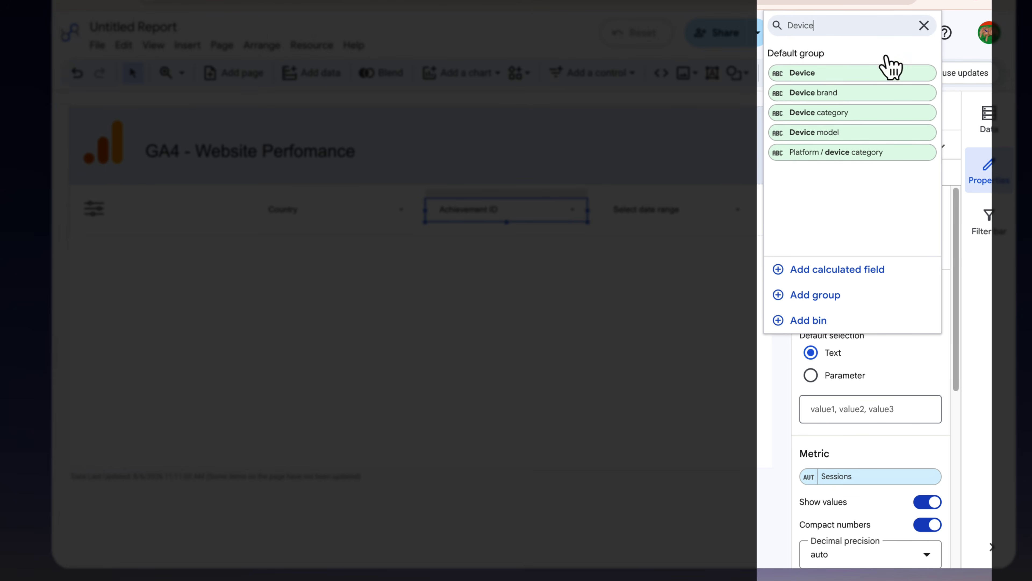
click(874, 114)
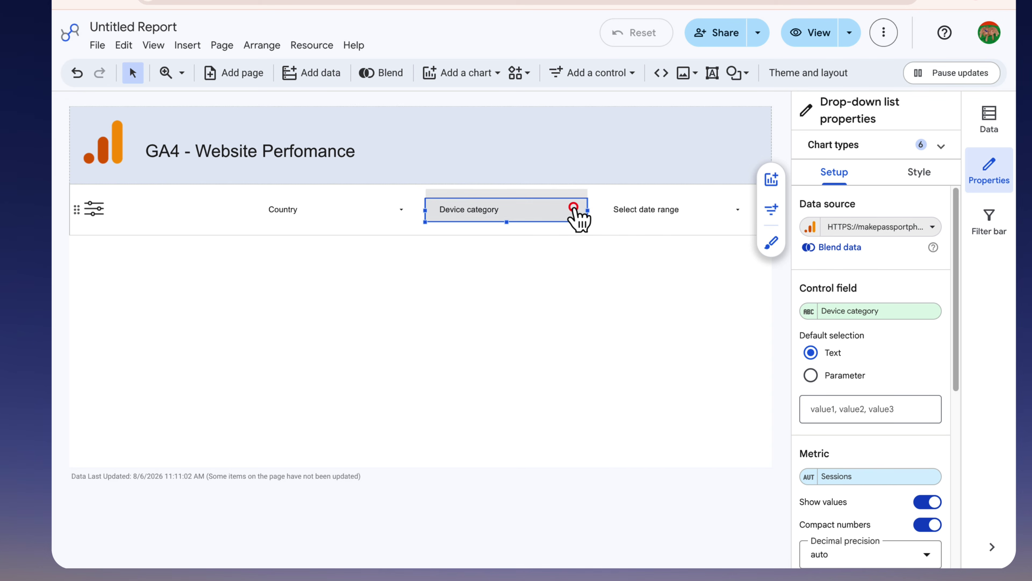
click(573, 210)
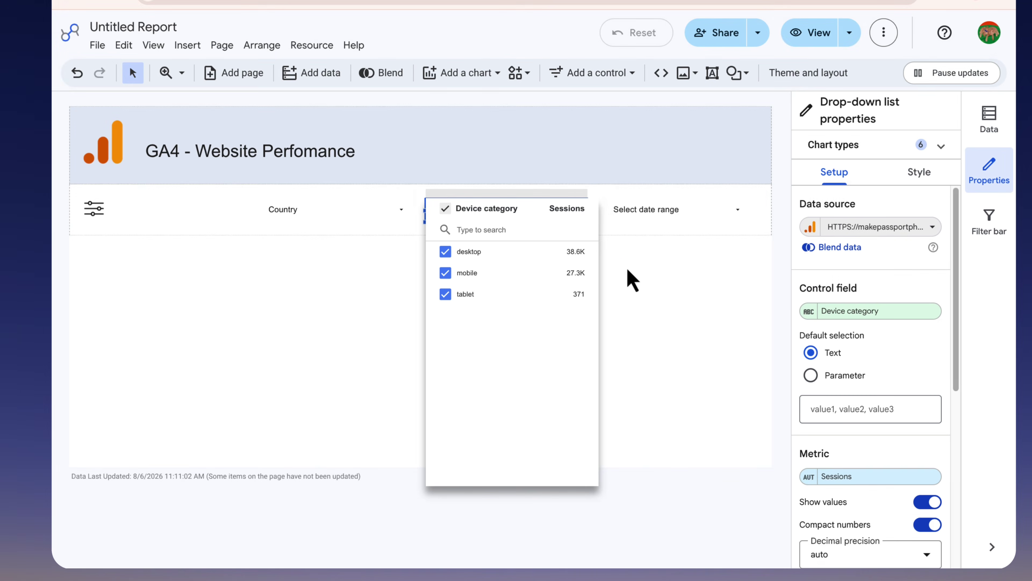
- Set the date range control's default date range to This quarter to date
click(678, 212)
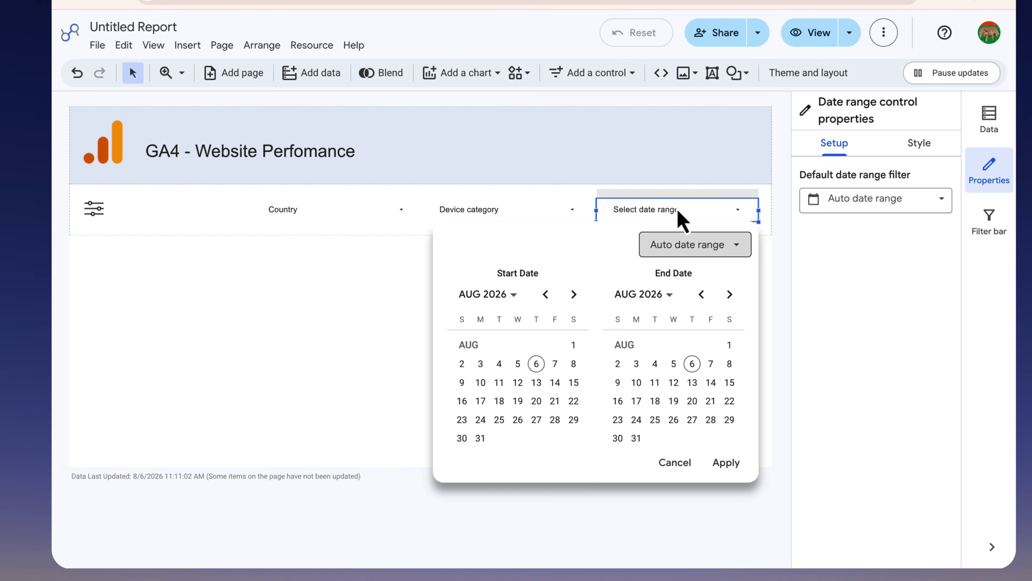
click(868, 210)
click(898, 236)
click(884, 480)
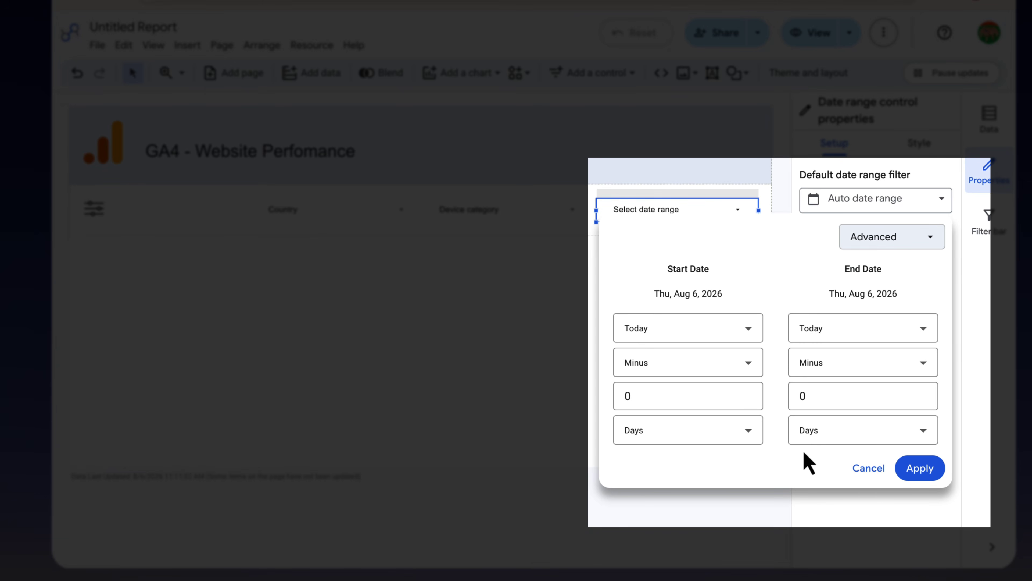
click(687, 430)
click(696, 394)
click(919, 467)
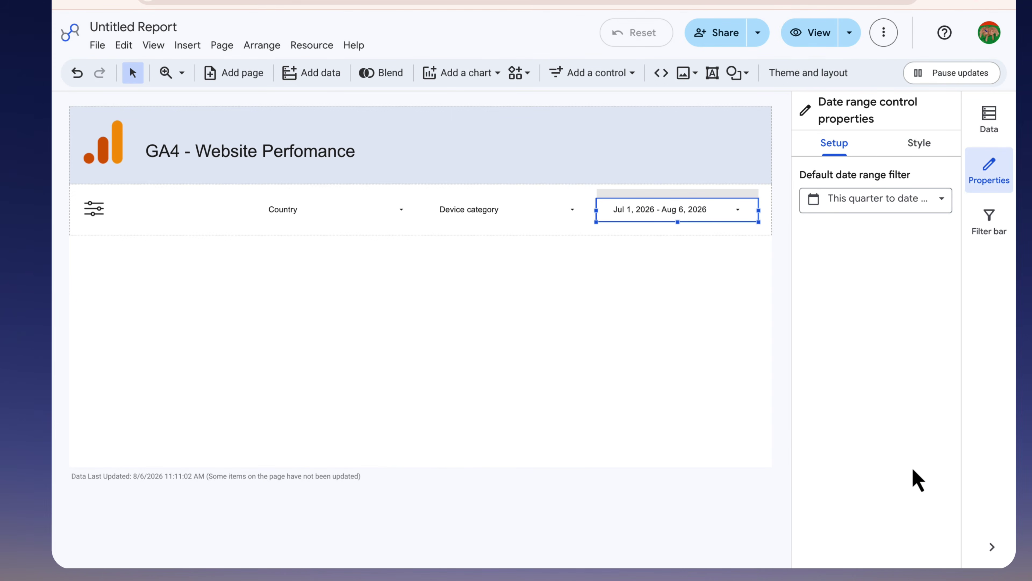
click(738, 446)
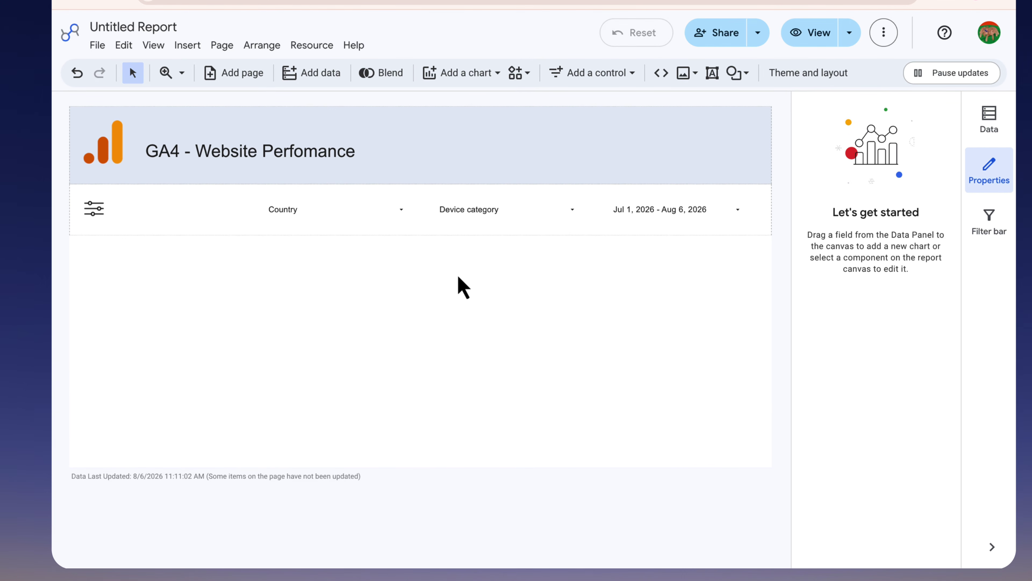
- Add a new section below the filter controls and insert a scorecard into it
mouse_move(414, 238)
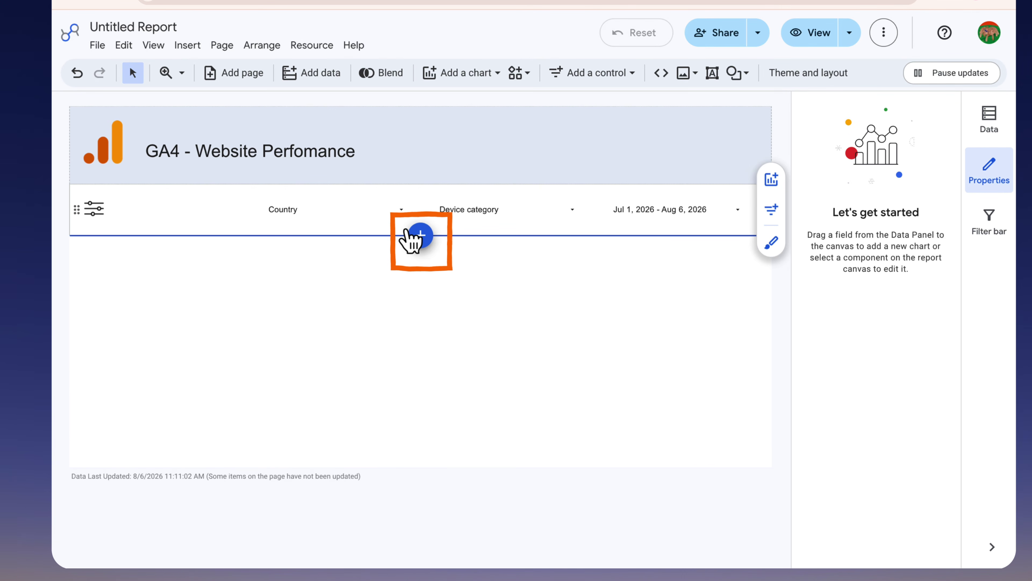
click(418, 238)
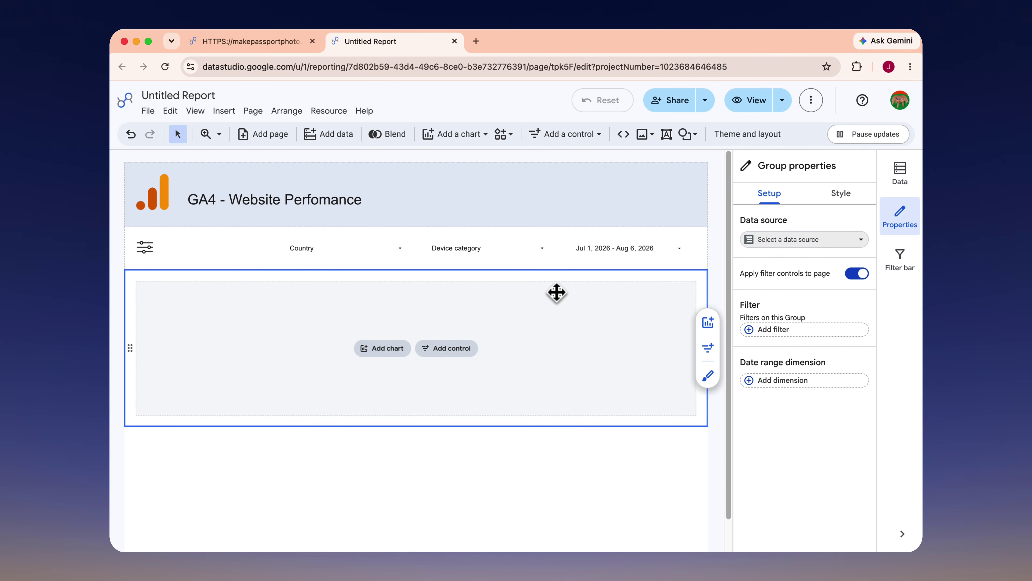
click(707, 323)
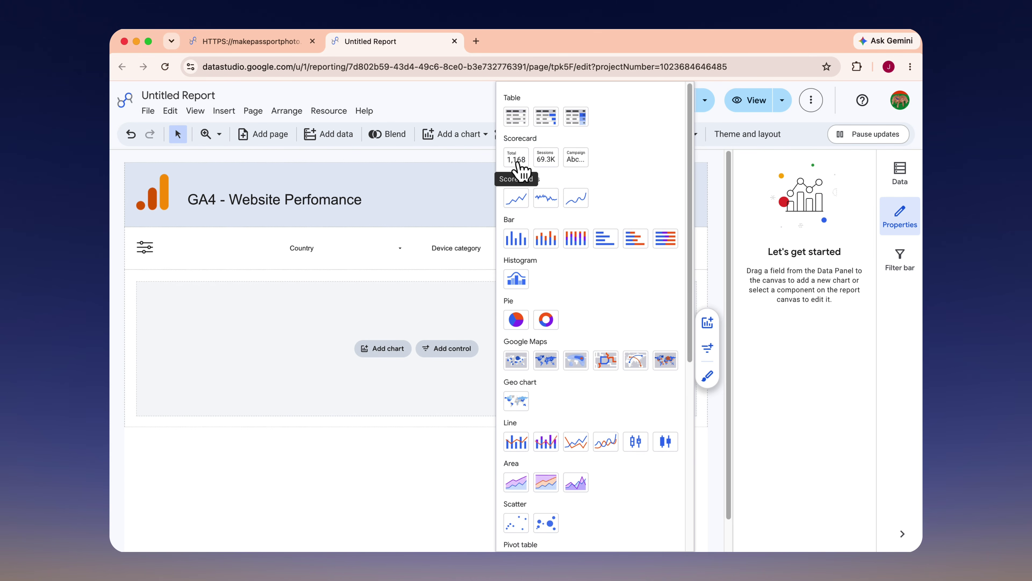
click(516, 162)
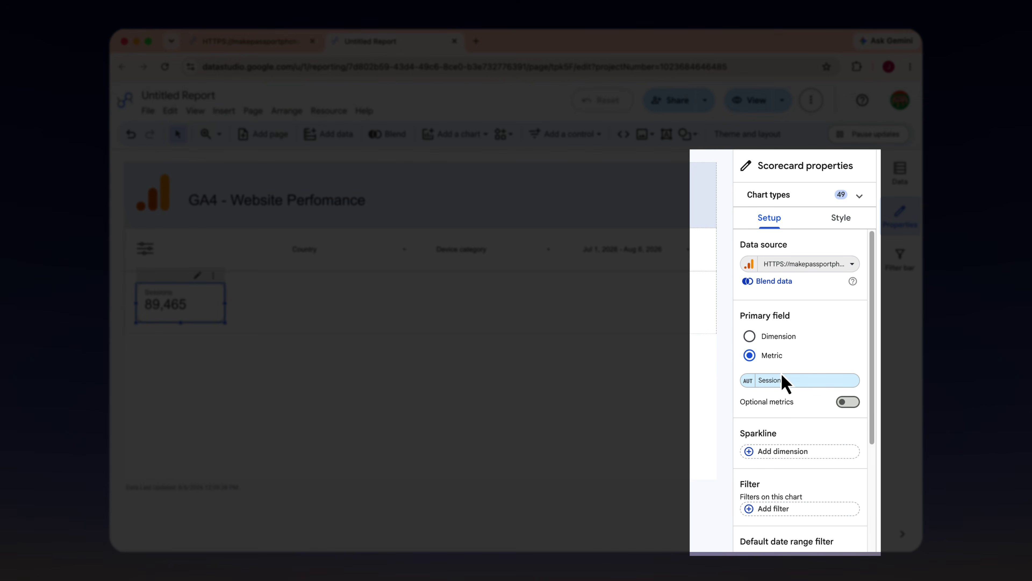
- Set the scorecard's metric to Active users and its sparkline dimension to Date
click(788, 383)
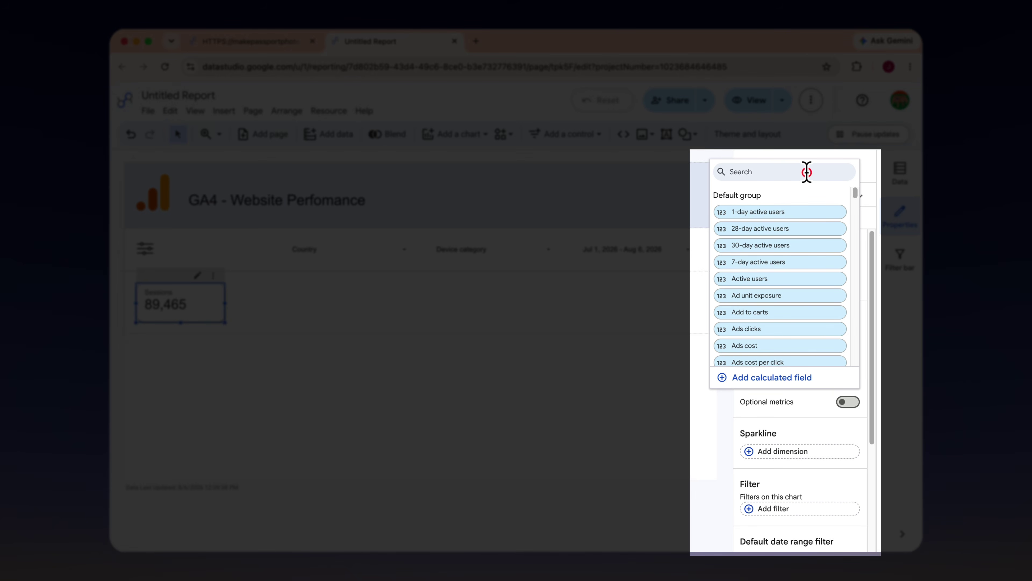
text(acti)
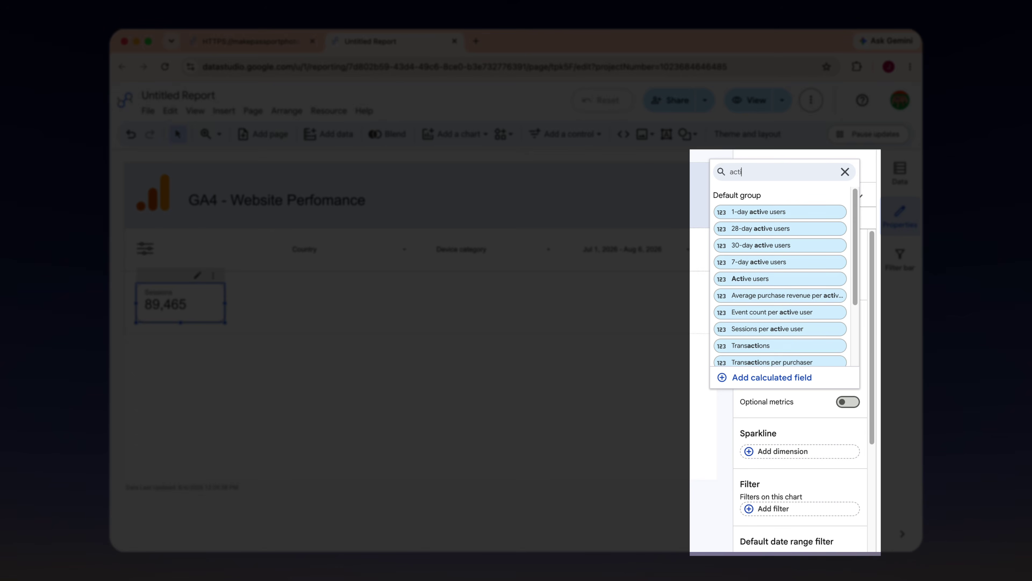
text(v)
click(791, 280)
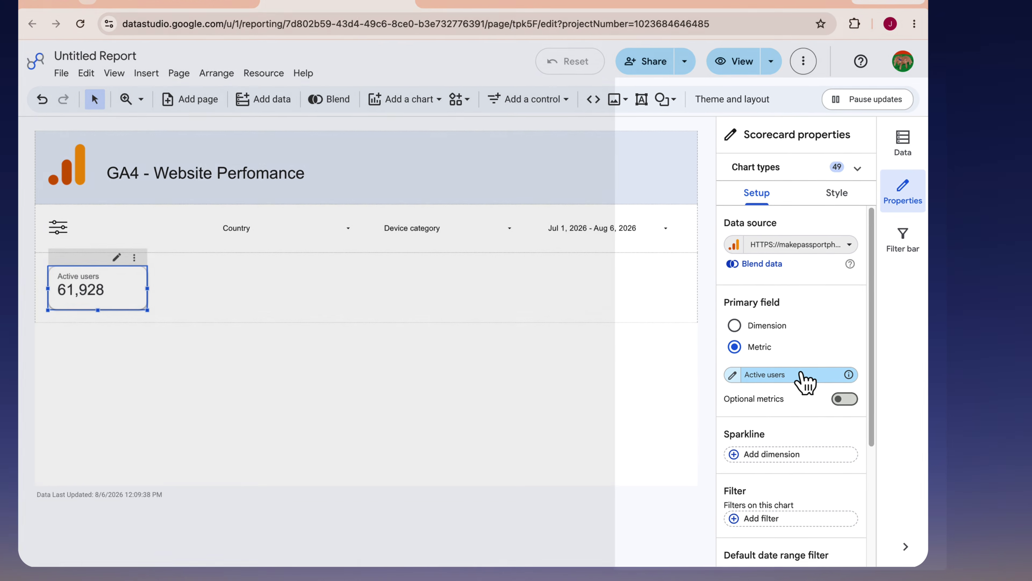
scroll(809, 379, down, 2)
click(781, 386)
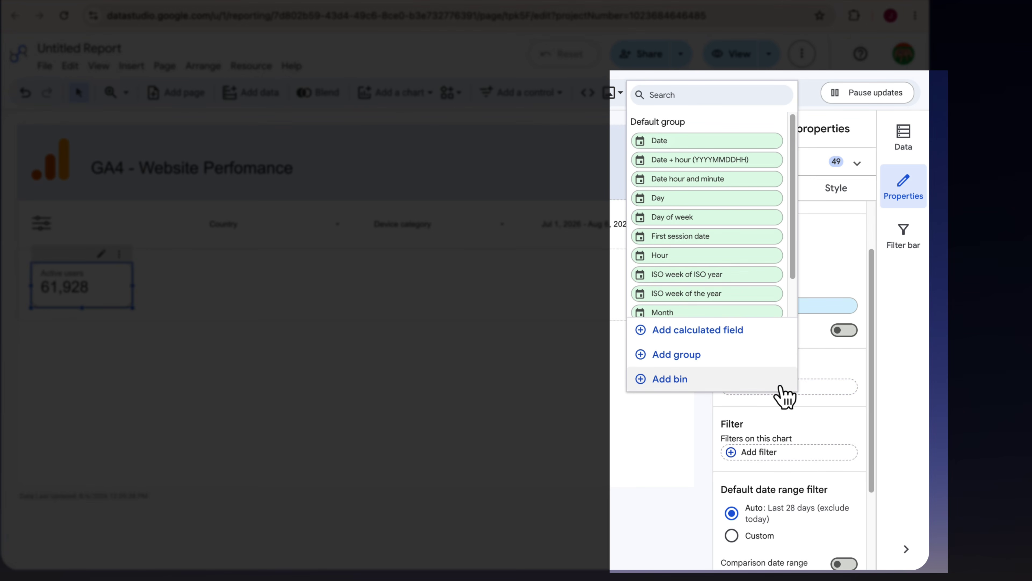
click(686, 143)
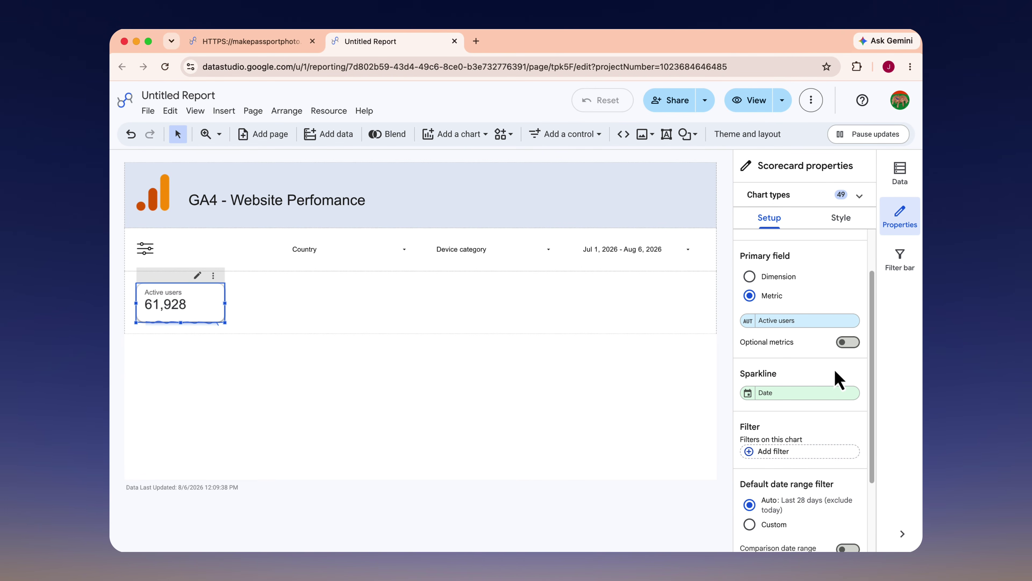
- Enable the scorecard's comparison date range and set it to Previous period
scroll(836, 372, down, 3)
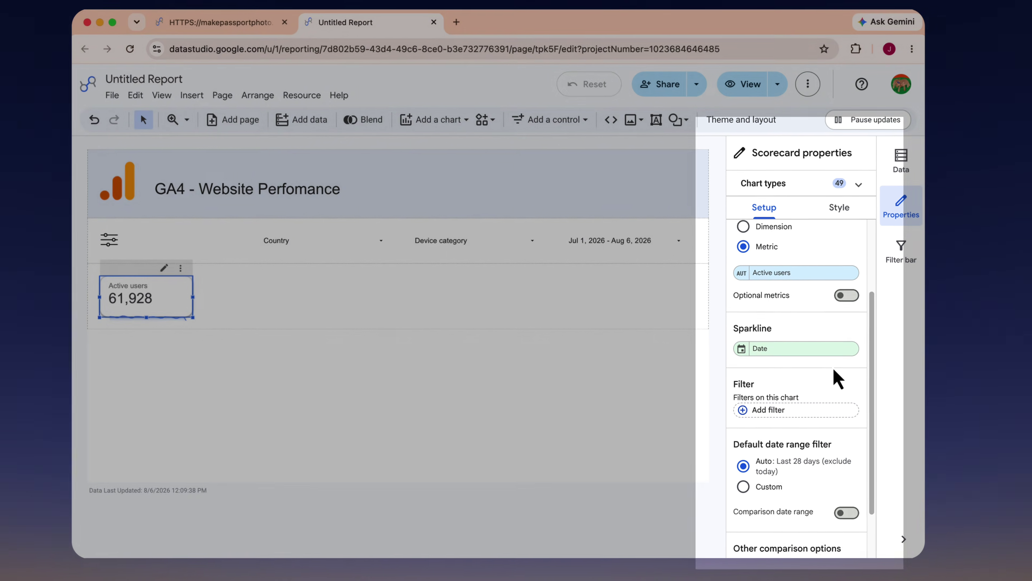
scroll(834, 376, down, 2)
click(844, 452)
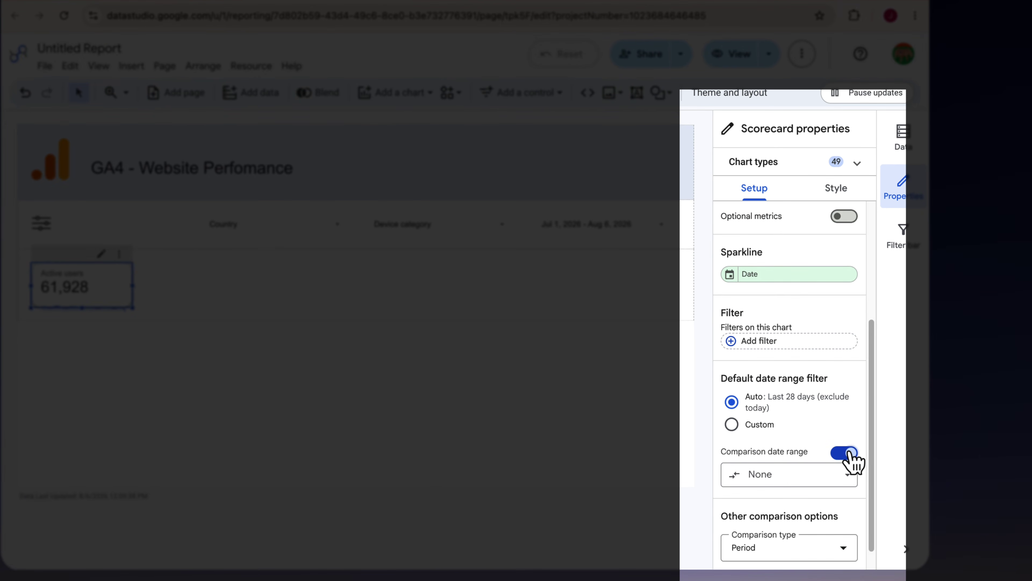
click(829, 479)
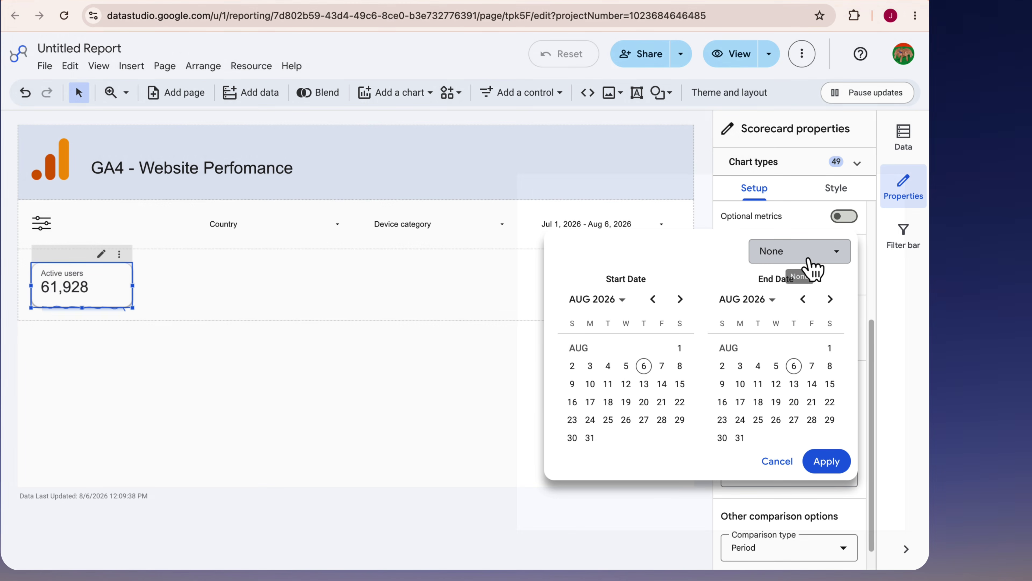
click(808, 260)
click(800, 325)
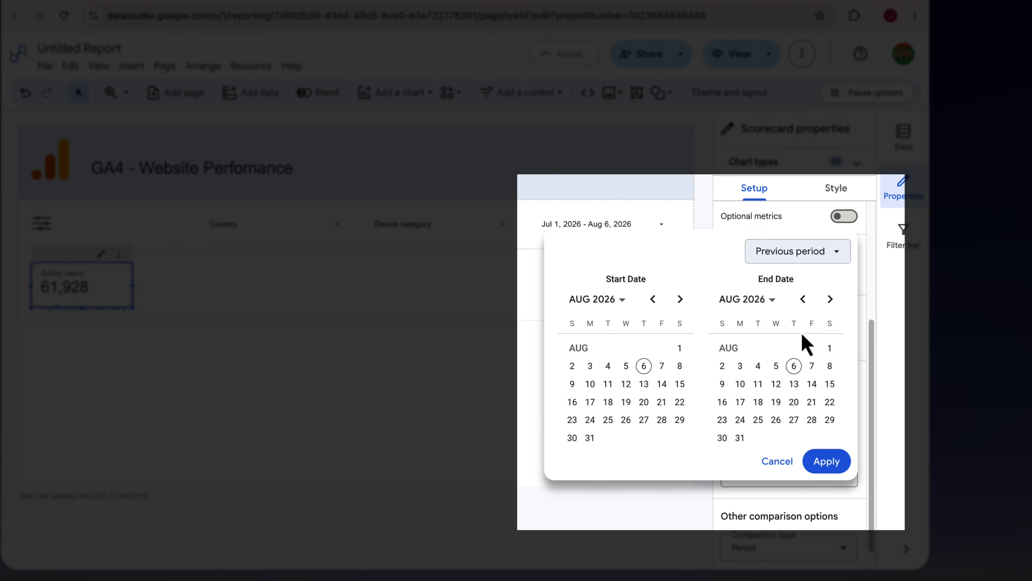
click(832, 459)
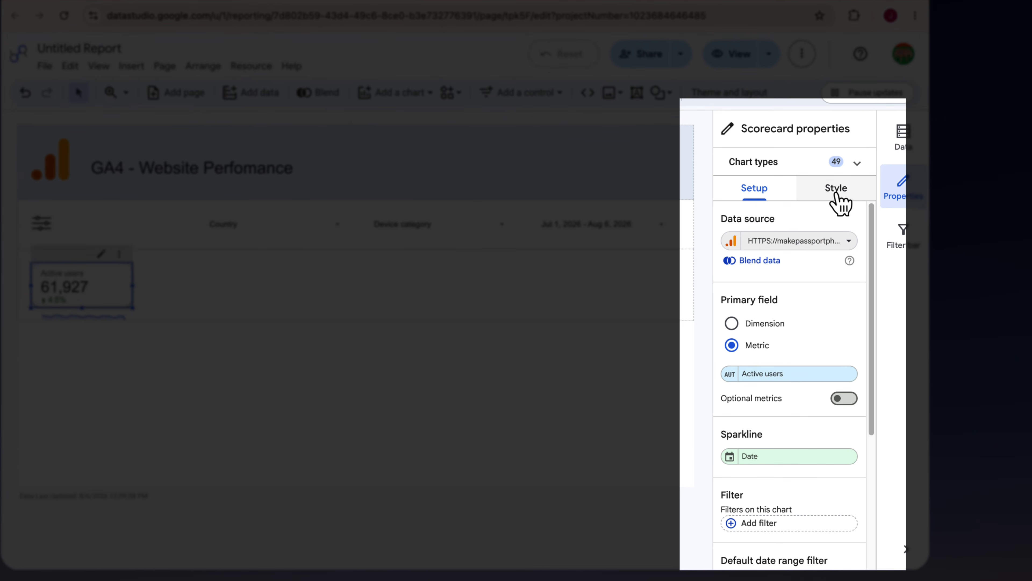
- Enable compact numbers for the scorecard's primary metric, and widen and heighten the card so the sparkline fits inside its frame
click(841, 218)
click(845, 353)
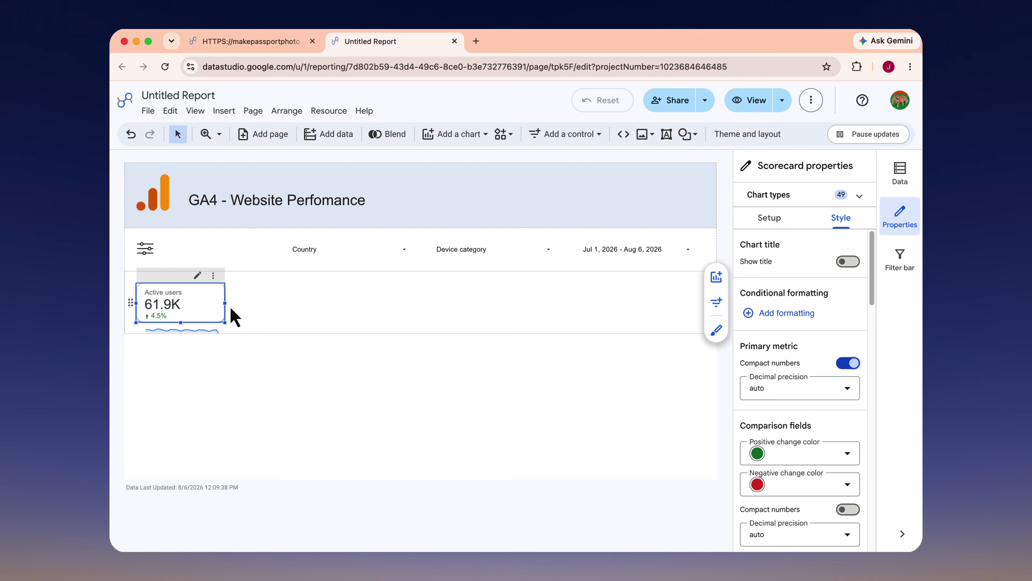
drag(226, 303, 263, 305)
drag(205, 321, 204, 345)
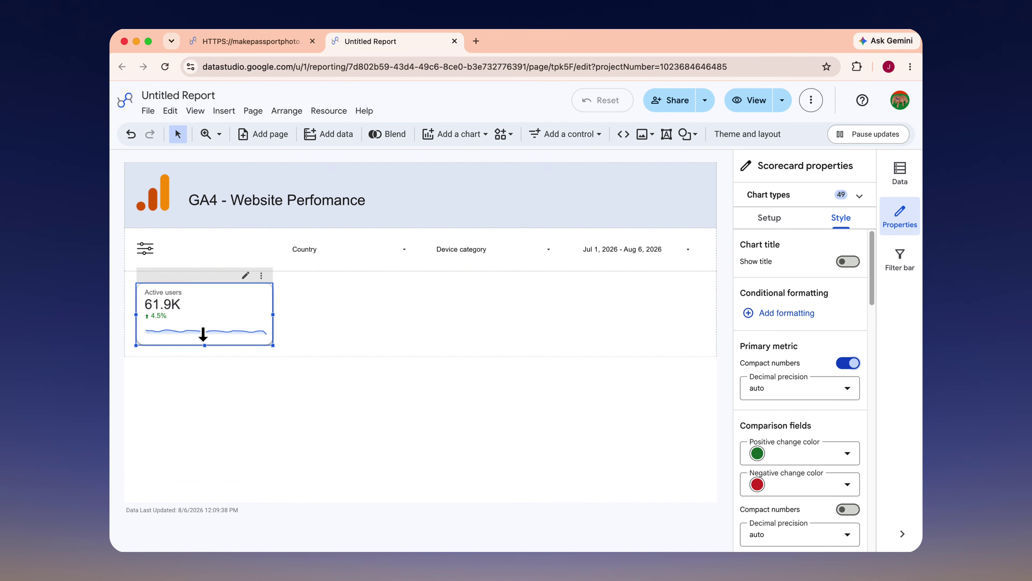
click(274, 401)
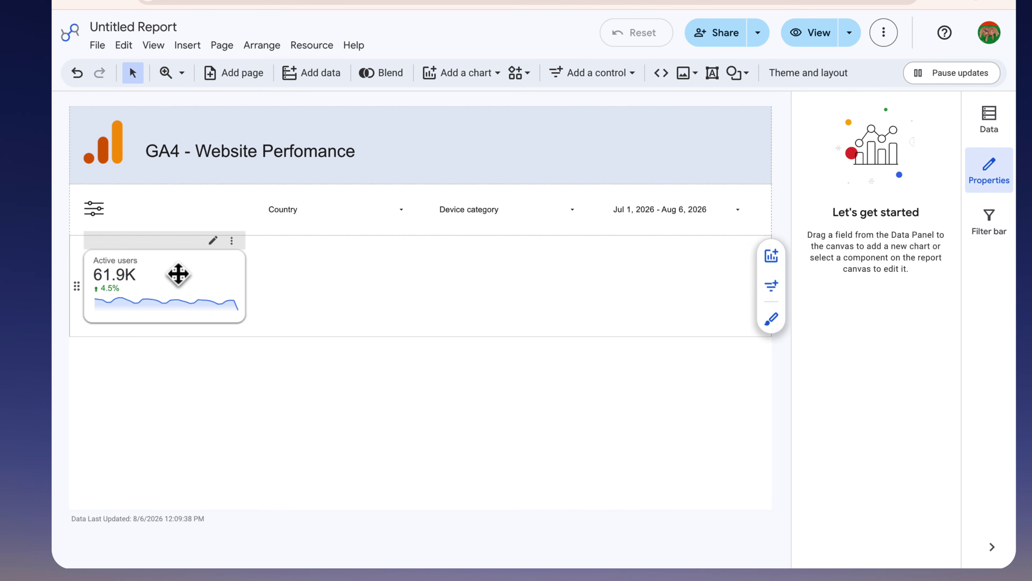
- Duplicate the Active users scorecard three times to fill the row with four cards
click(178, 275)
right_click(178, 282)
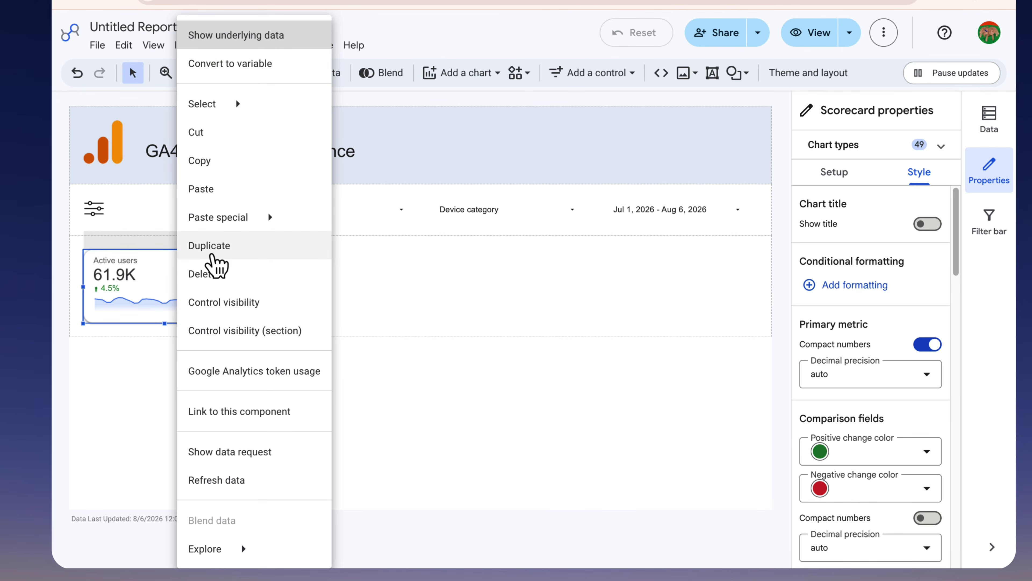
click(211, 255)
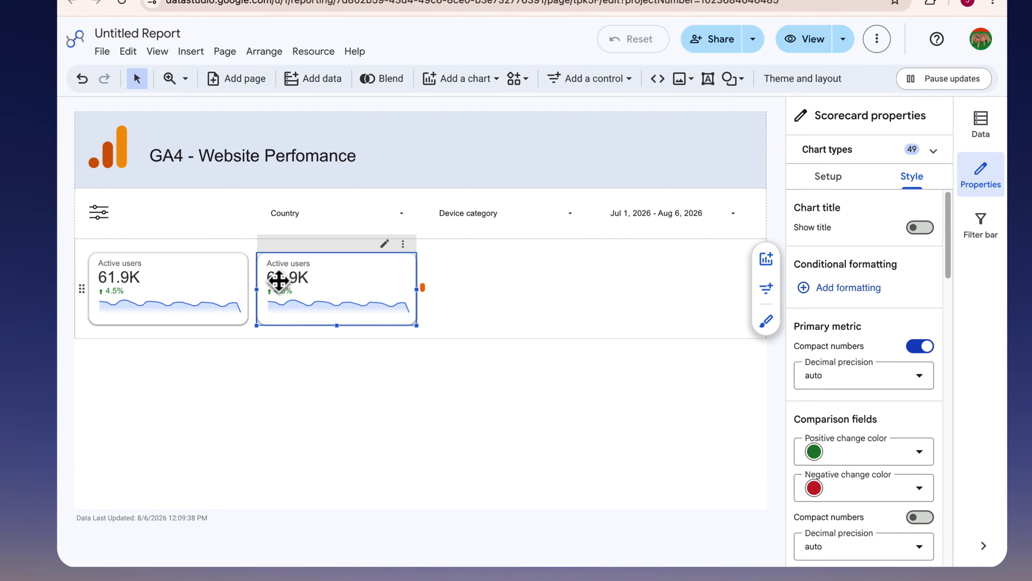
right_click(317, 291)
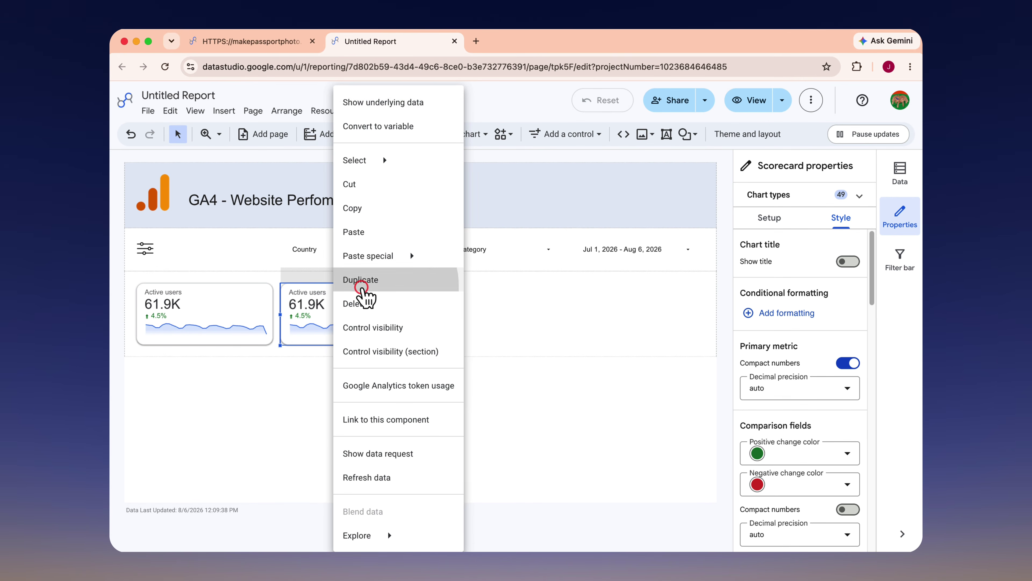
click(361, 287)
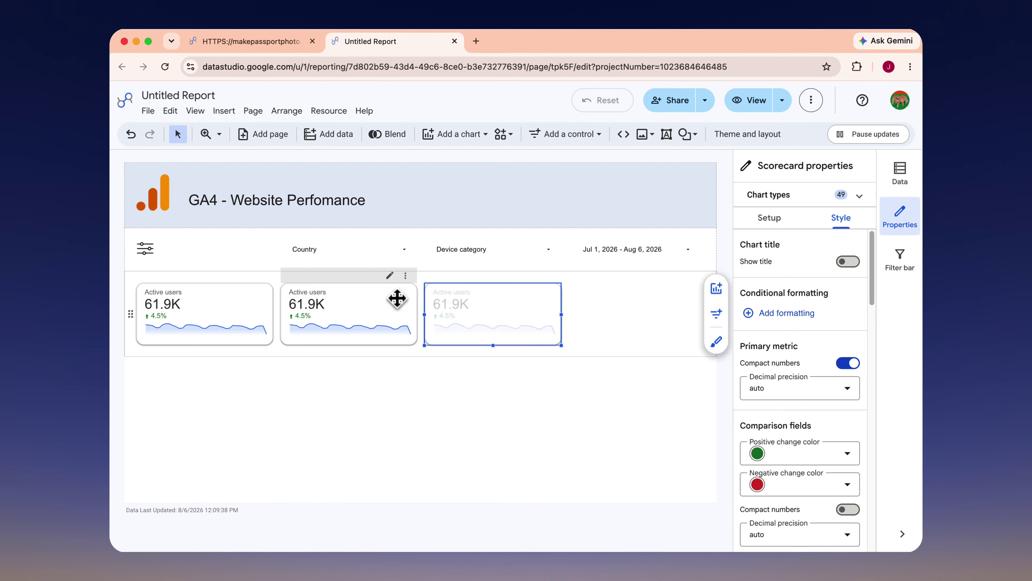
right_click(454, 314)
click(486, 287)
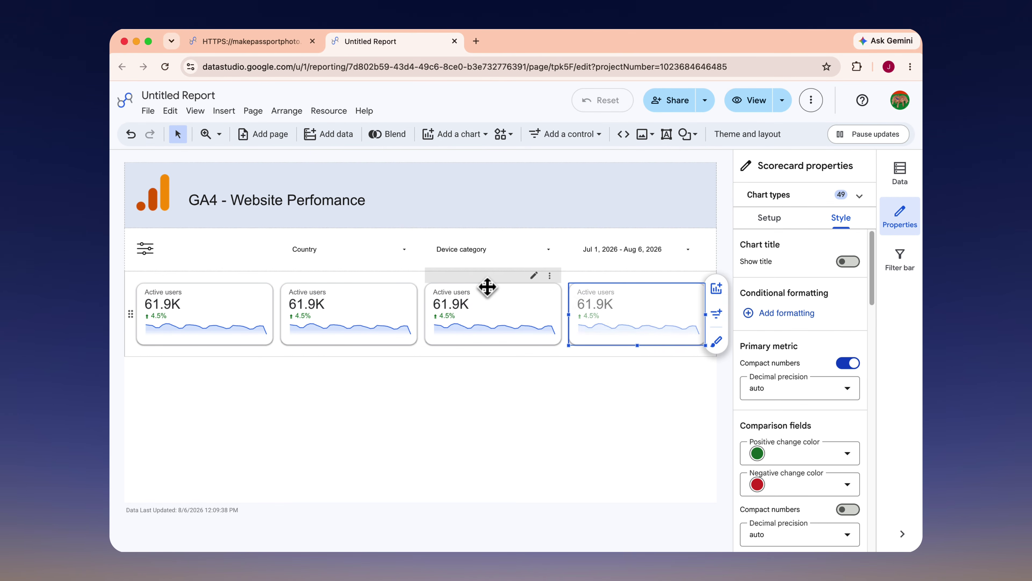
click(473, 414)
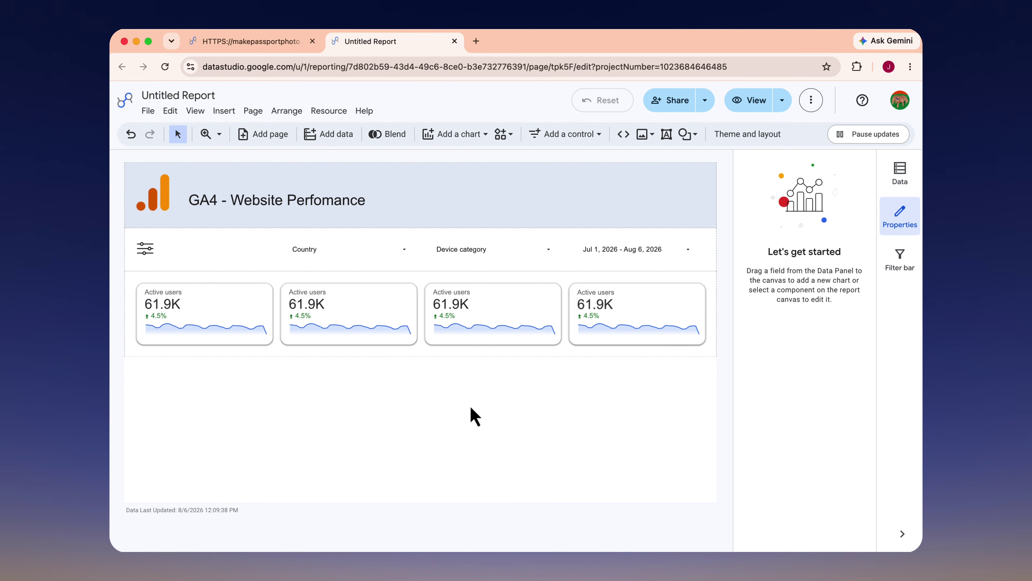
- Change the third scorecard's metric to New users
click(499, 325)
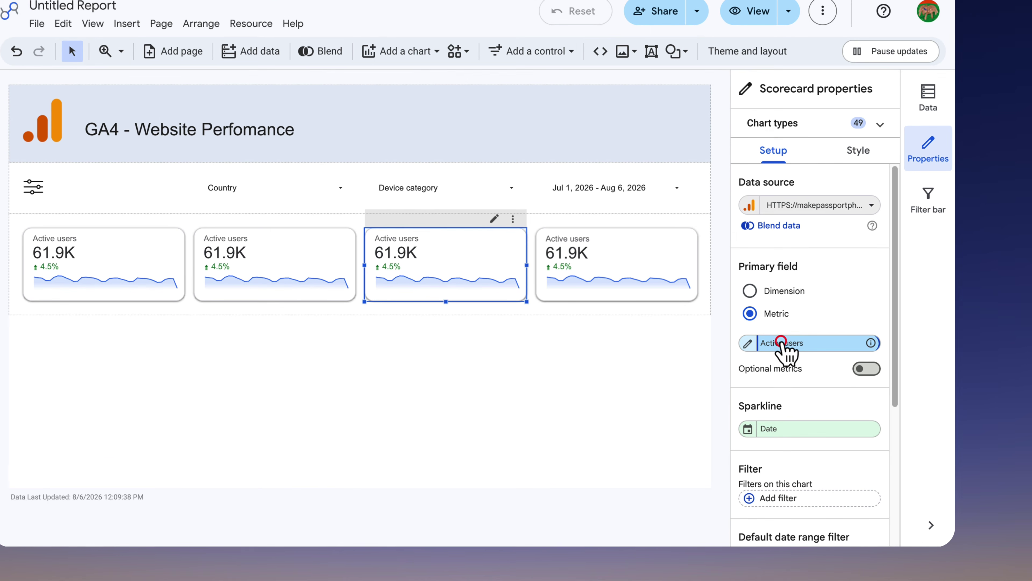
click(776, 381)
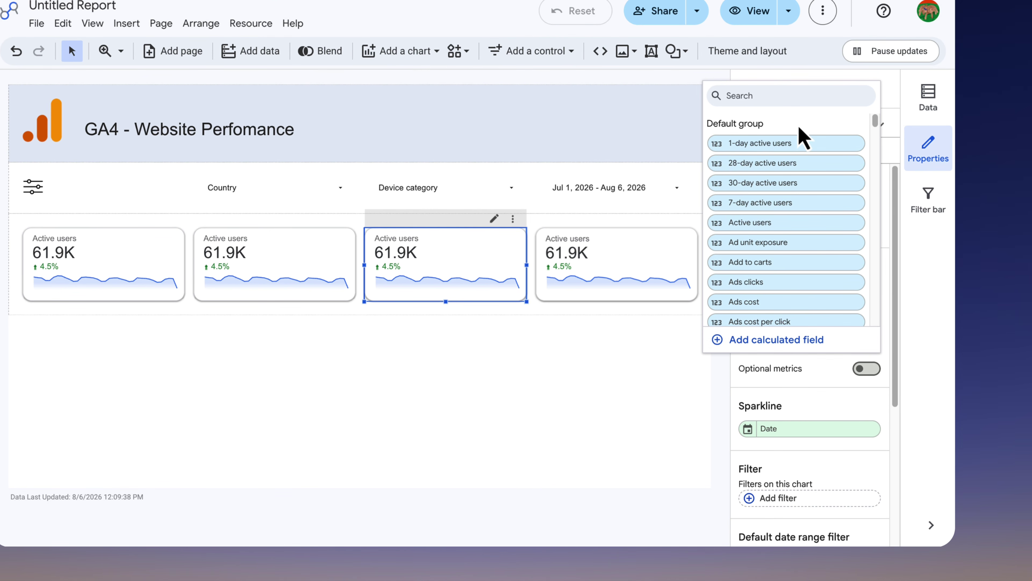
text(new)
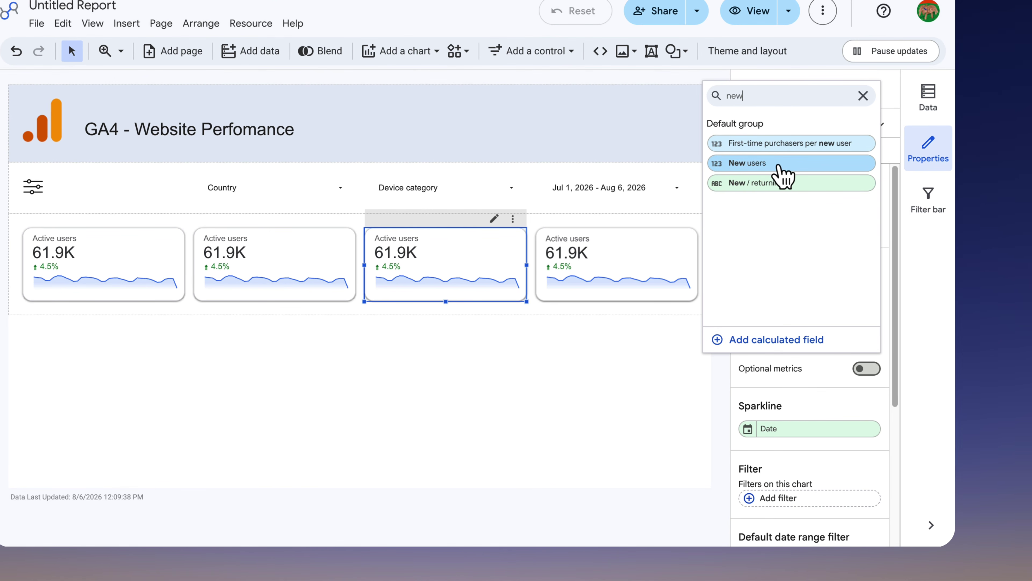
click(783, 164)
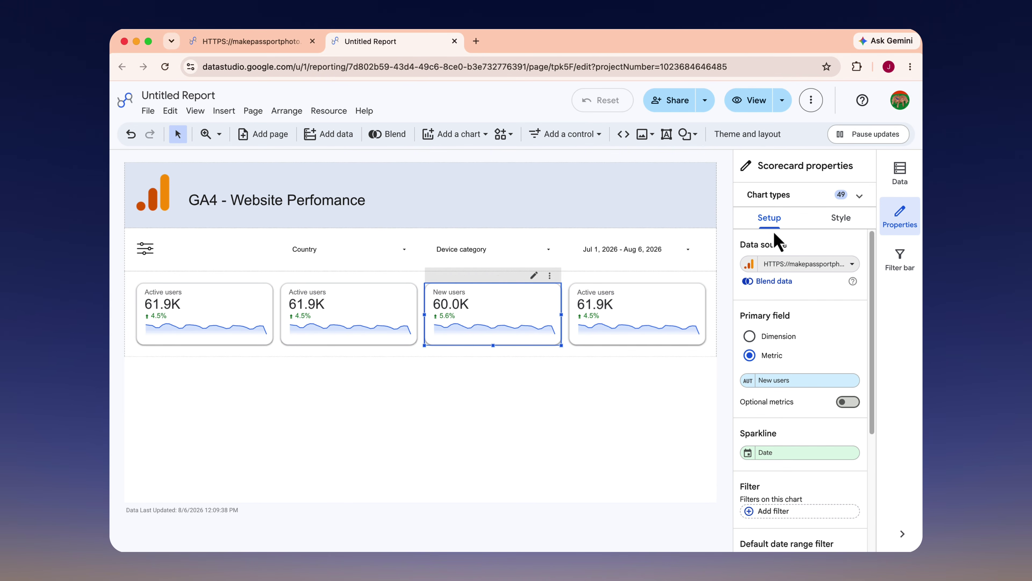
- Set the second scorecard's metric to Sessions and the fourth scorecard's metric to Average session duration
click(356, 320)
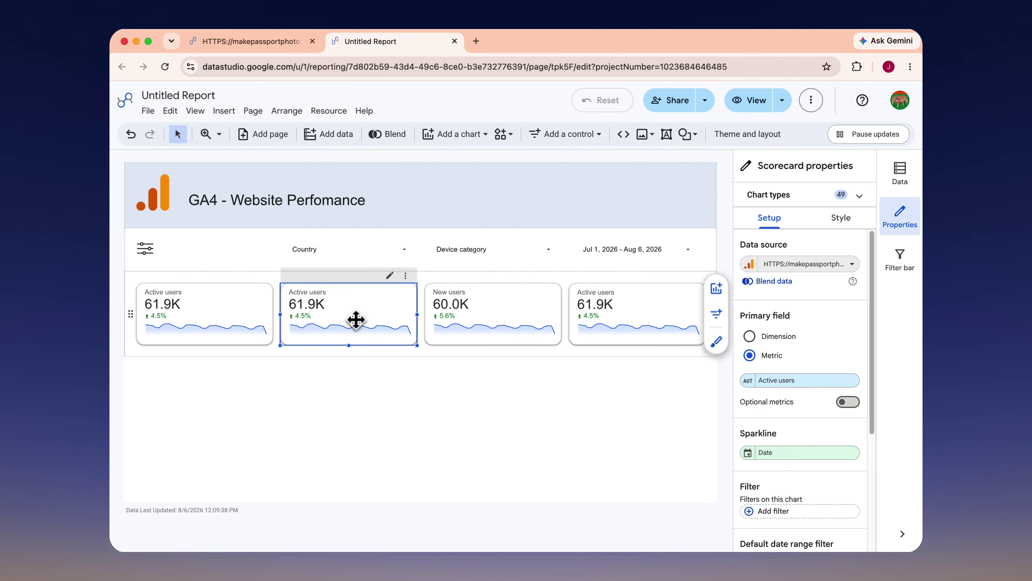
click(782, 380)
text(sess)
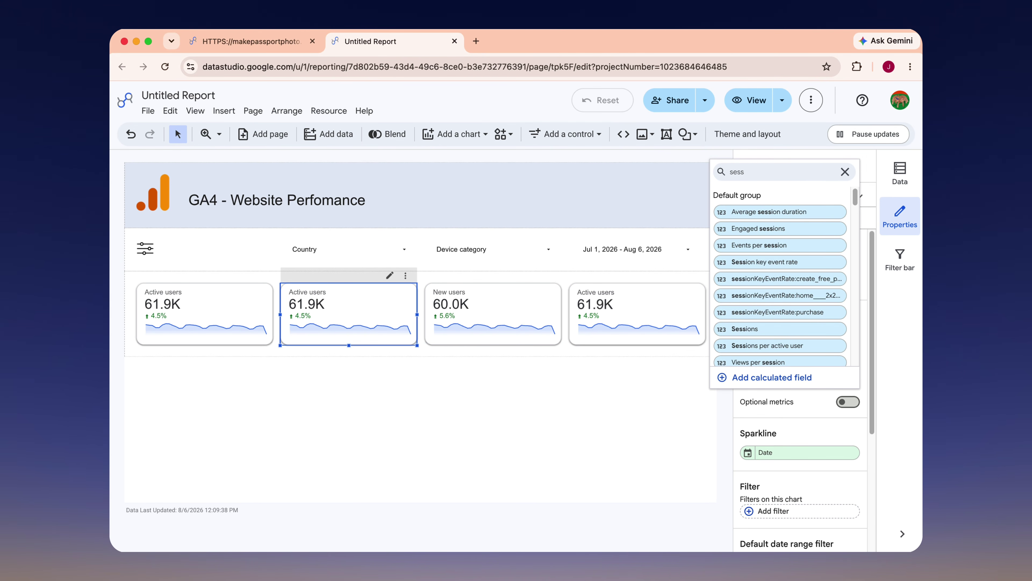
click(772, 328)
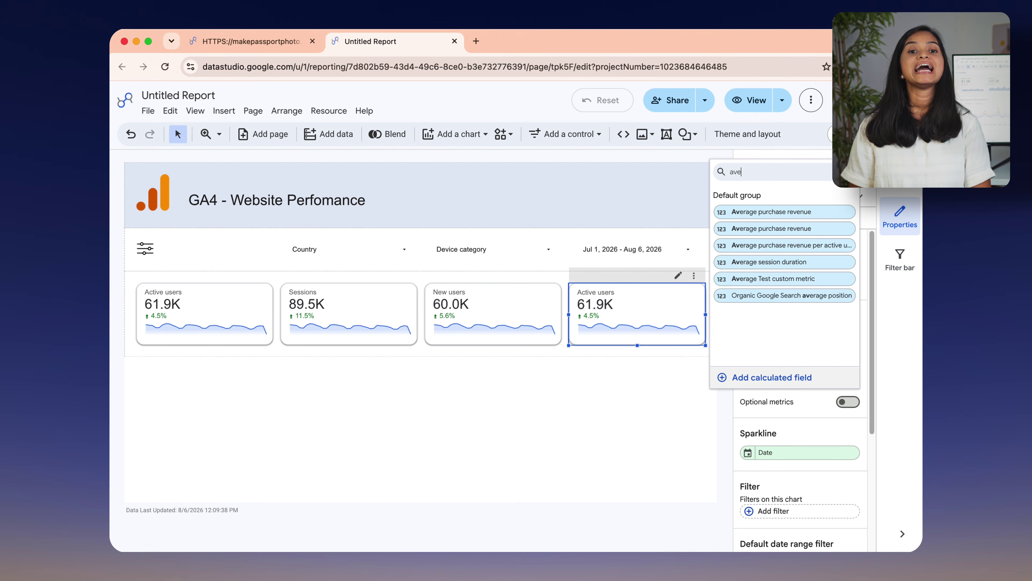
click(807, 265)
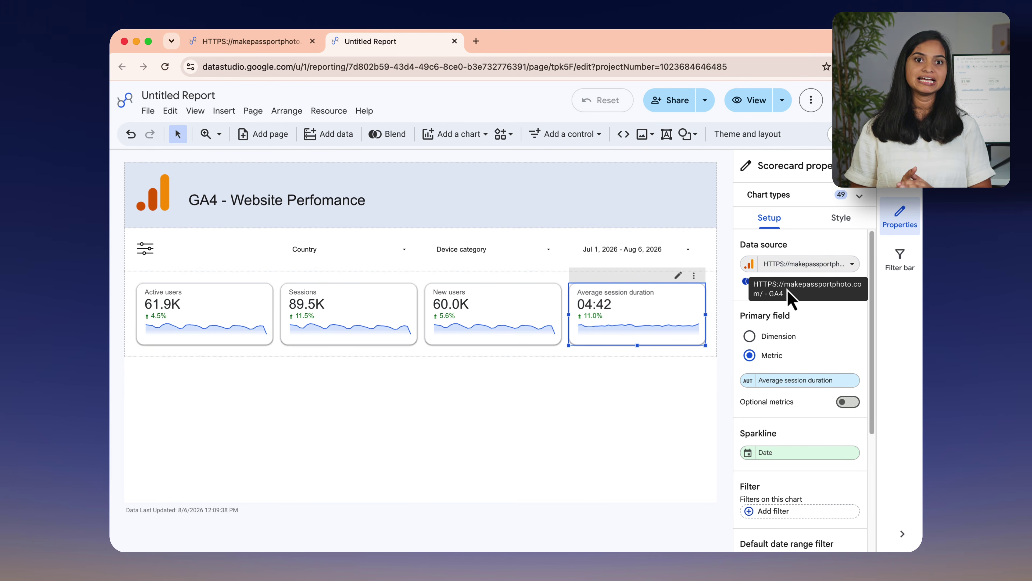
click(673, 401)
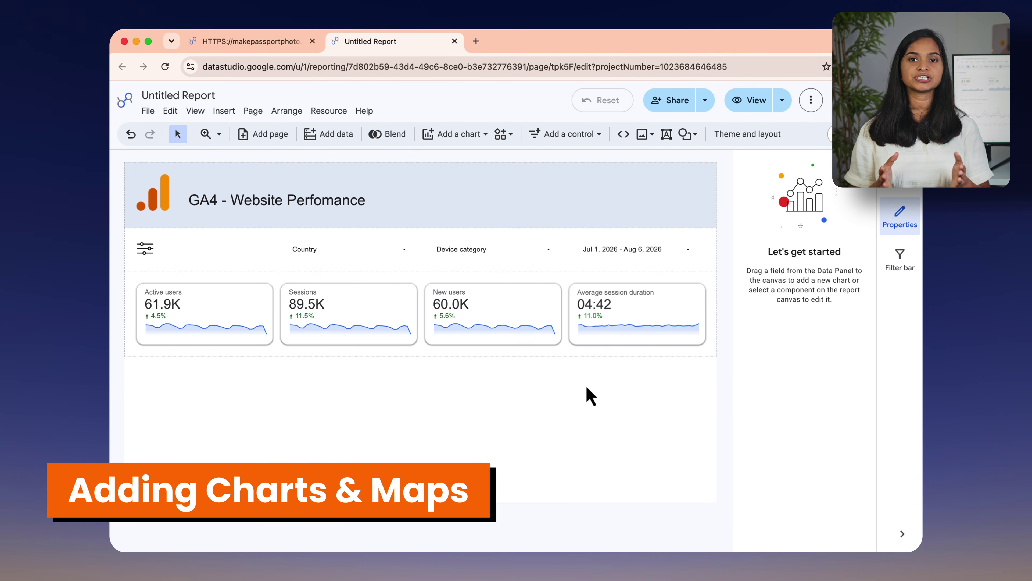
- Add a new section below the scorecard row and insert a time series chart in it
click(419, 356)
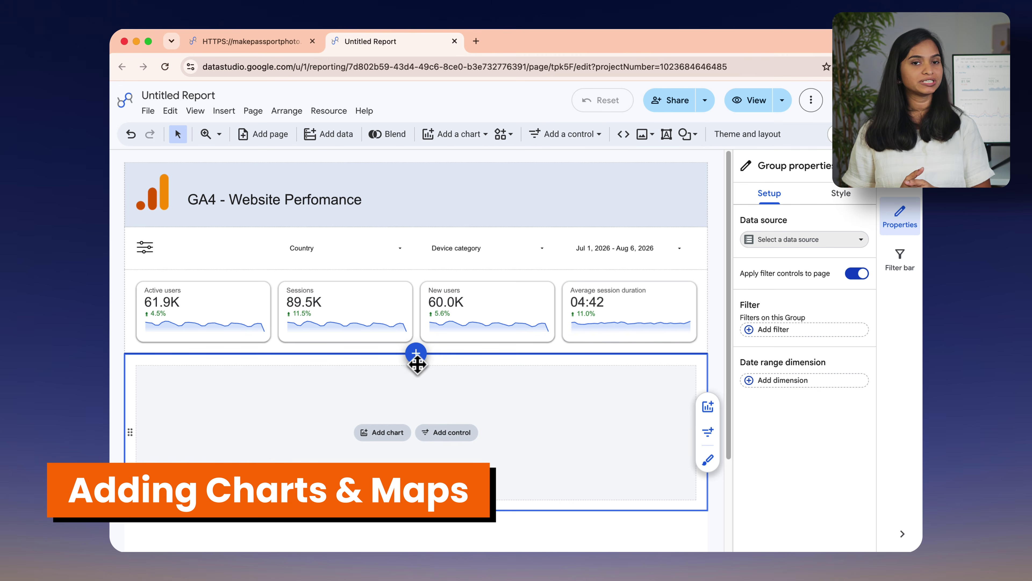
click(388, 432)
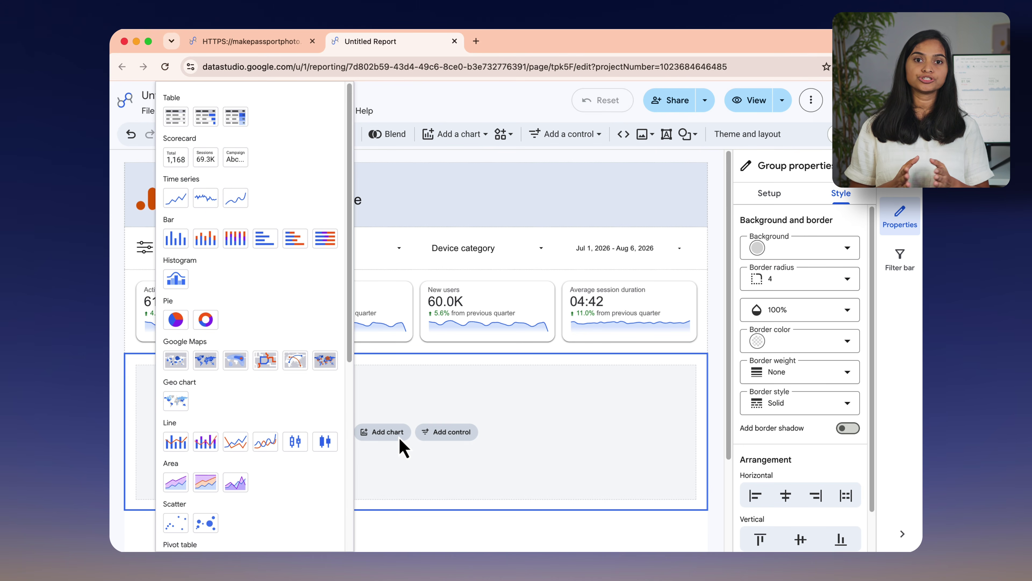
click(183, 204)
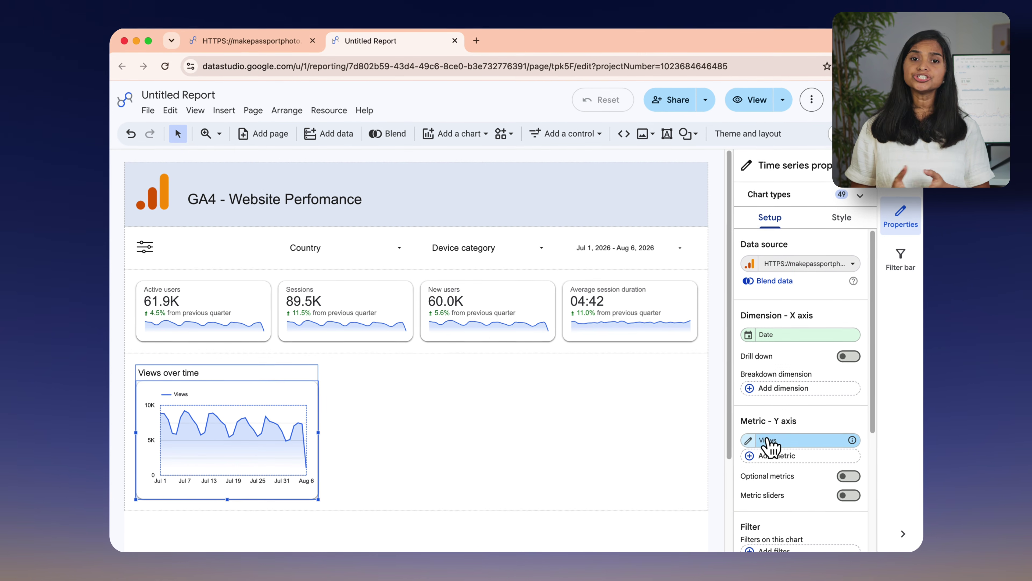
- Replace the time series chart's Views metric with Active users and add New users as a second metric
click(930, 414)
text(act)
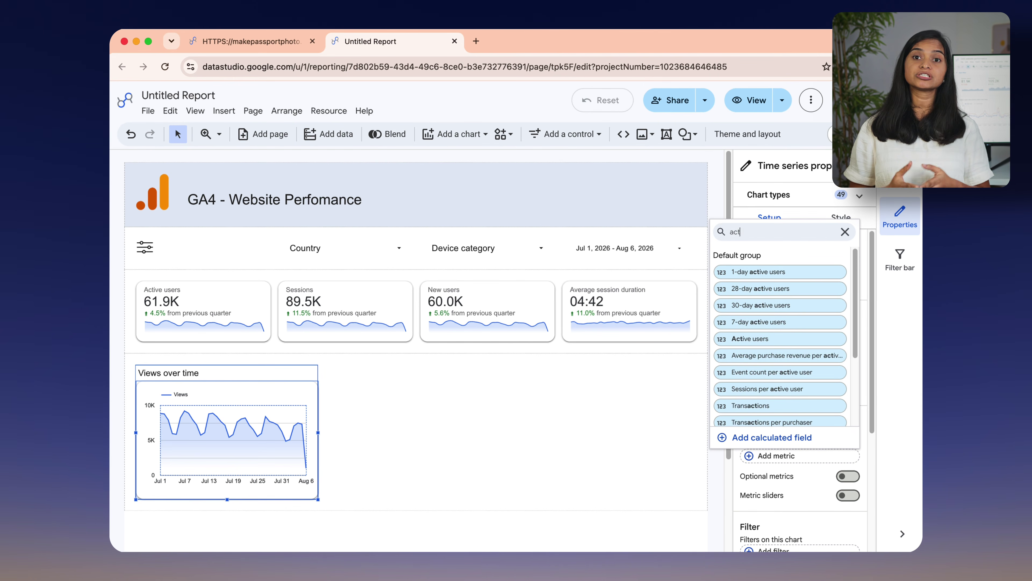
click(750, 338)
click(848, 422)
text(new)
click(737, 311)
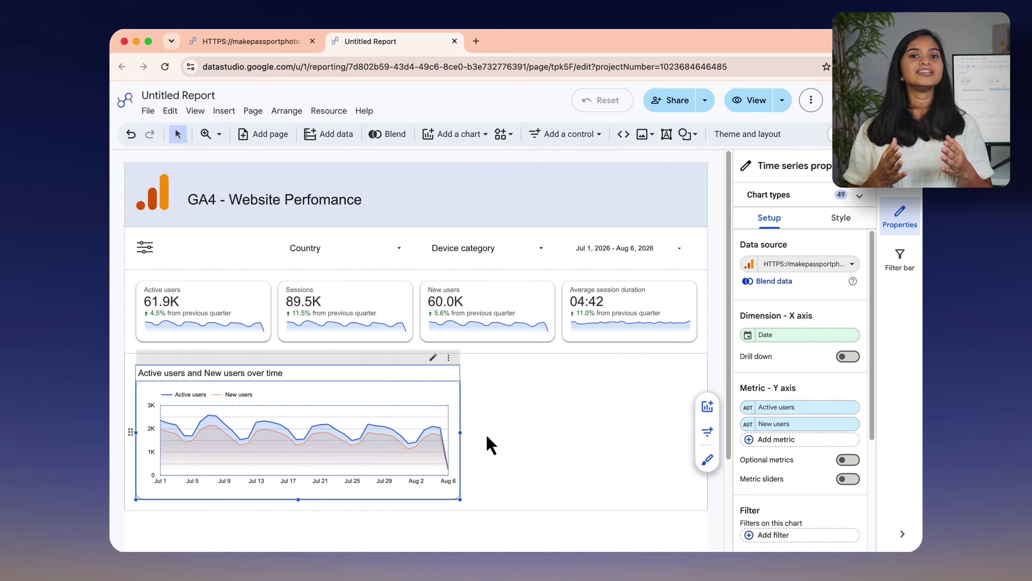
click(491, 445)
- Try the Cumulative, Show Points and Show data labels options on the time series chart's first series
scroll(447, 468, down, 3)
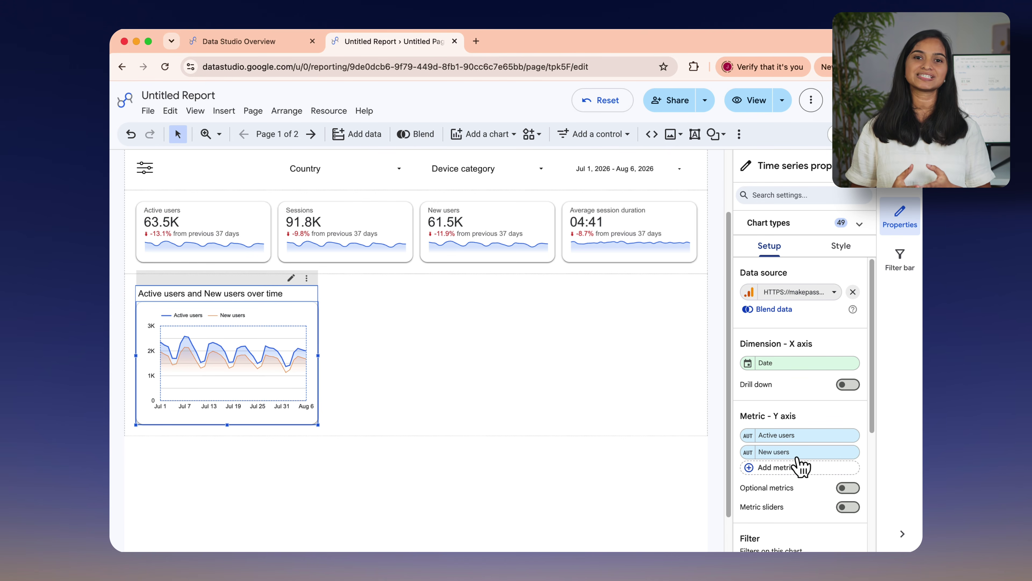
click(842, 247)
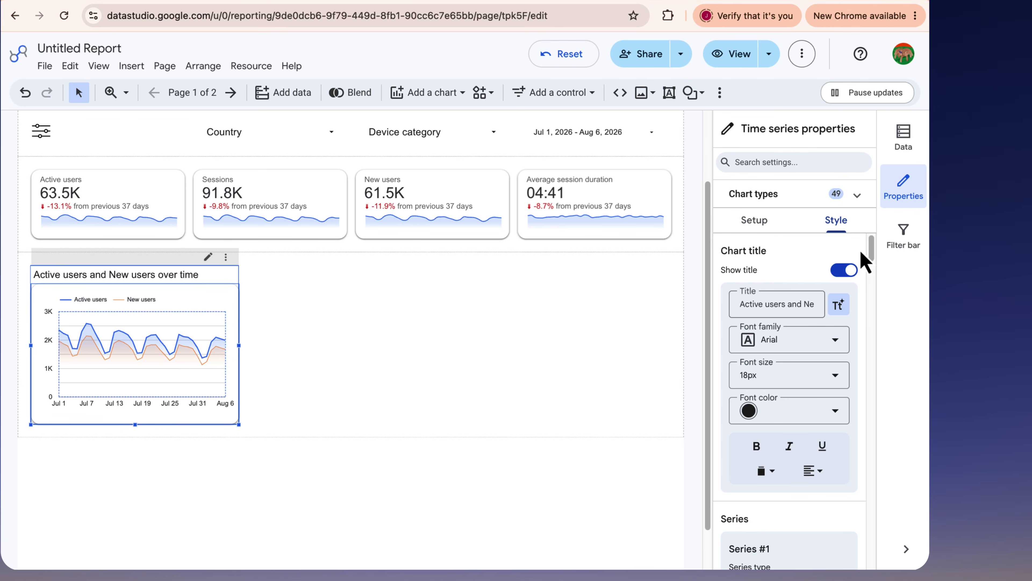
drag(870, 262, 872, 284)
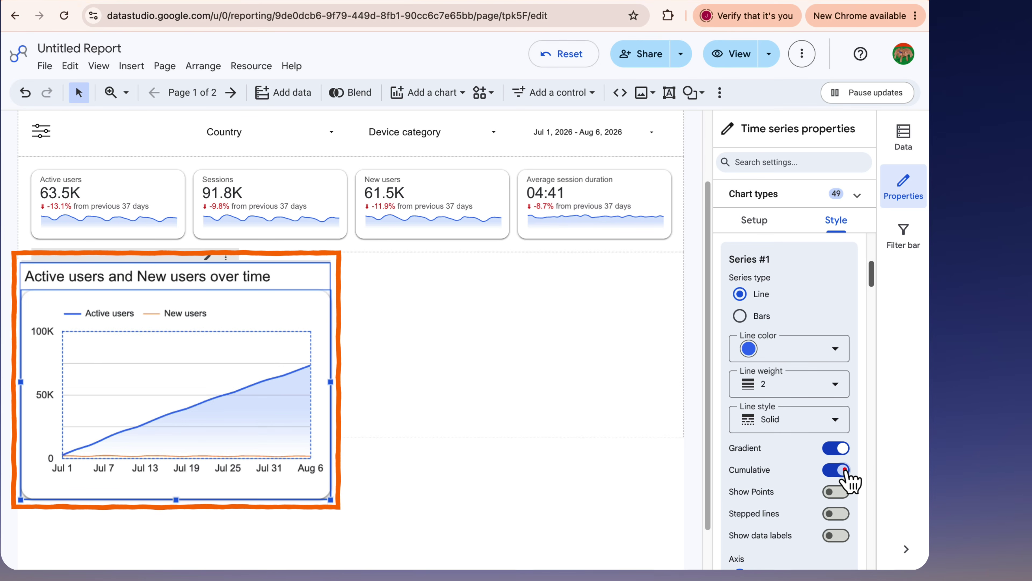
click(838, 492)
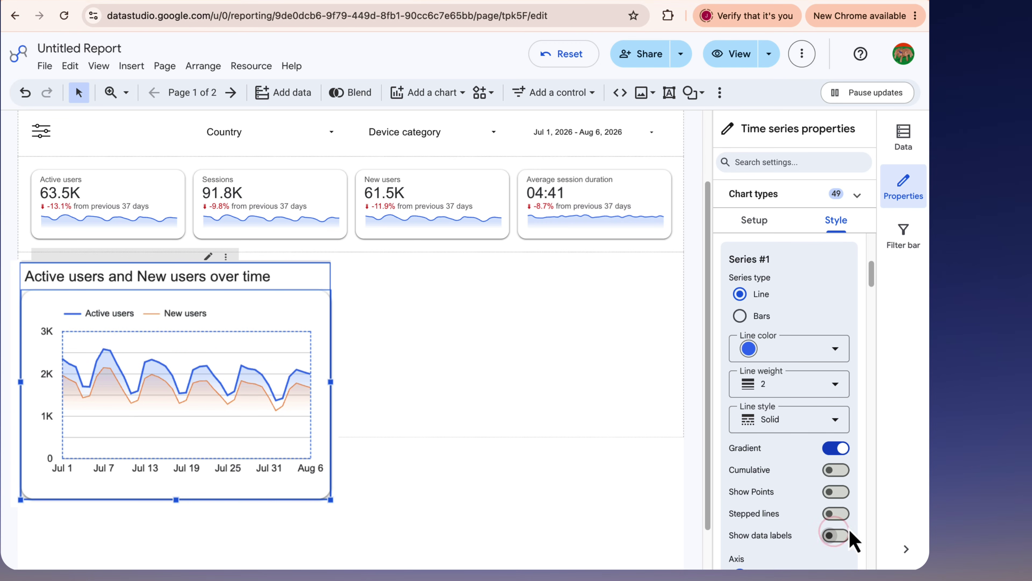
scroll(867, 534, down, 10)
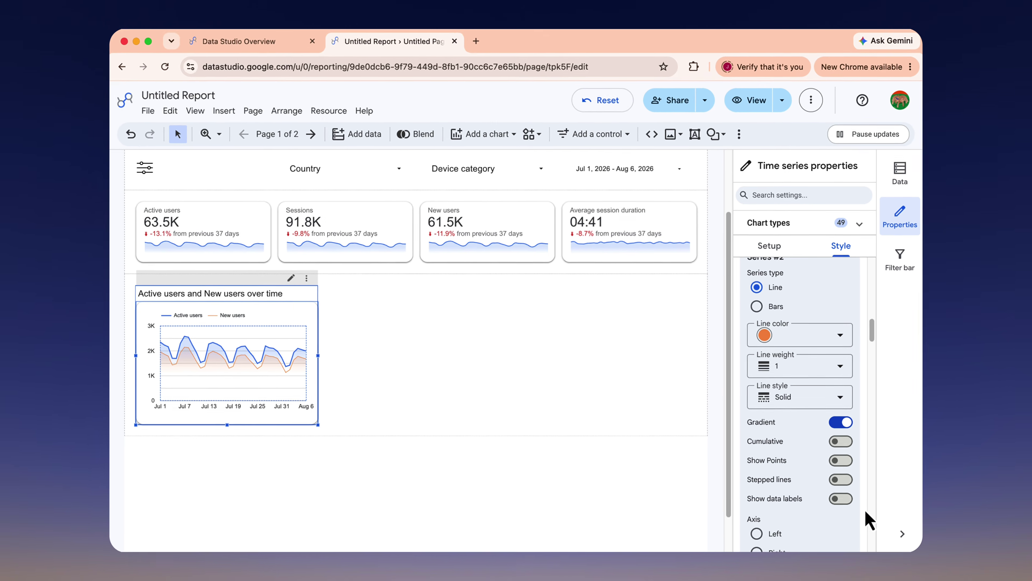
- Widen the time series chart to more than half of the row and make it taller
scroll(321, 470, up, 2)
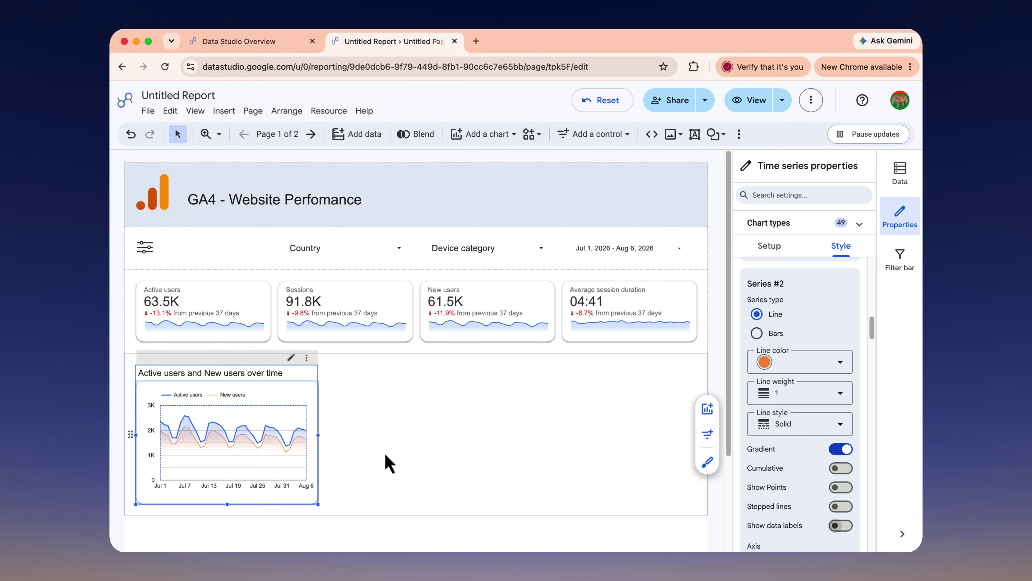
drag(316, 434, 493, 431)
scroll(493, 431, down, 2)
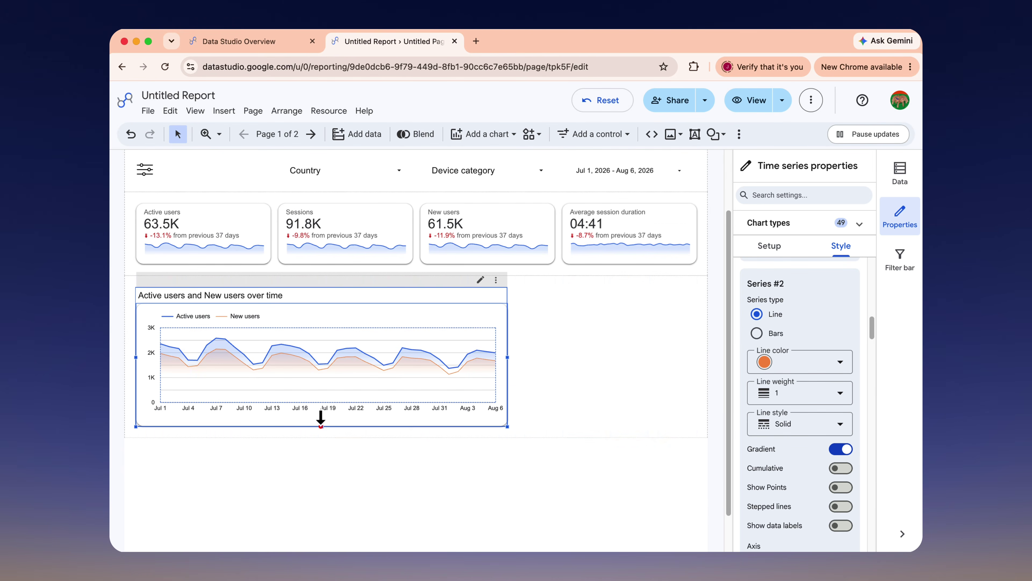
drag(320, 418, 330, 512)
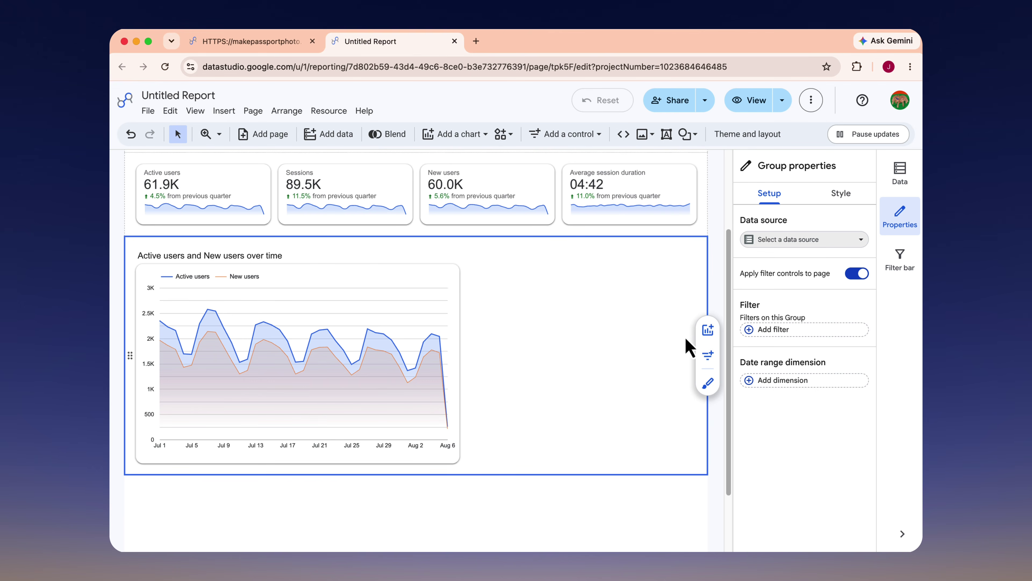
- Add a donut chart beside the time series, showing Device category with Average session duration as its metric
click(708, 330)
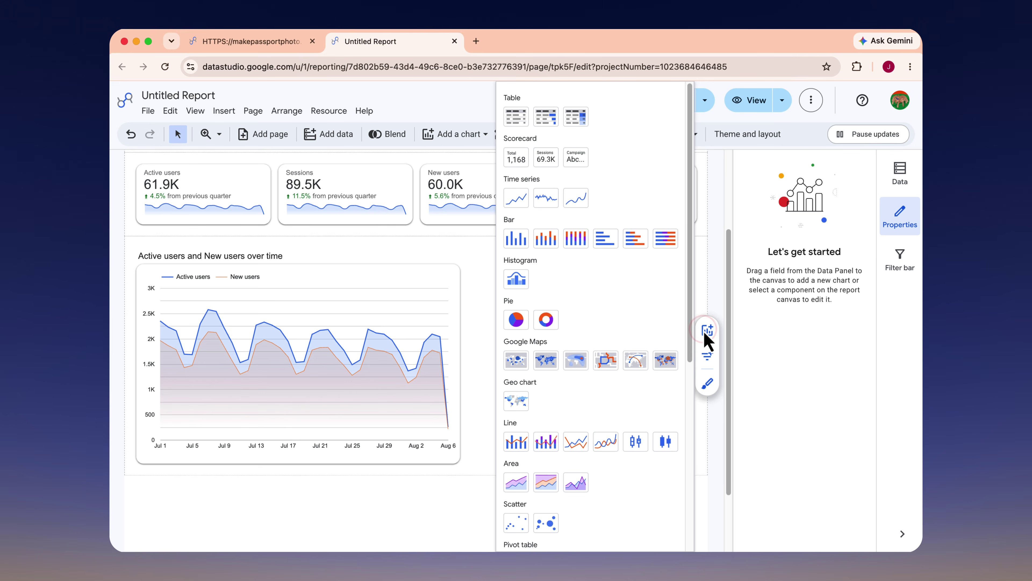
click(552, 322)
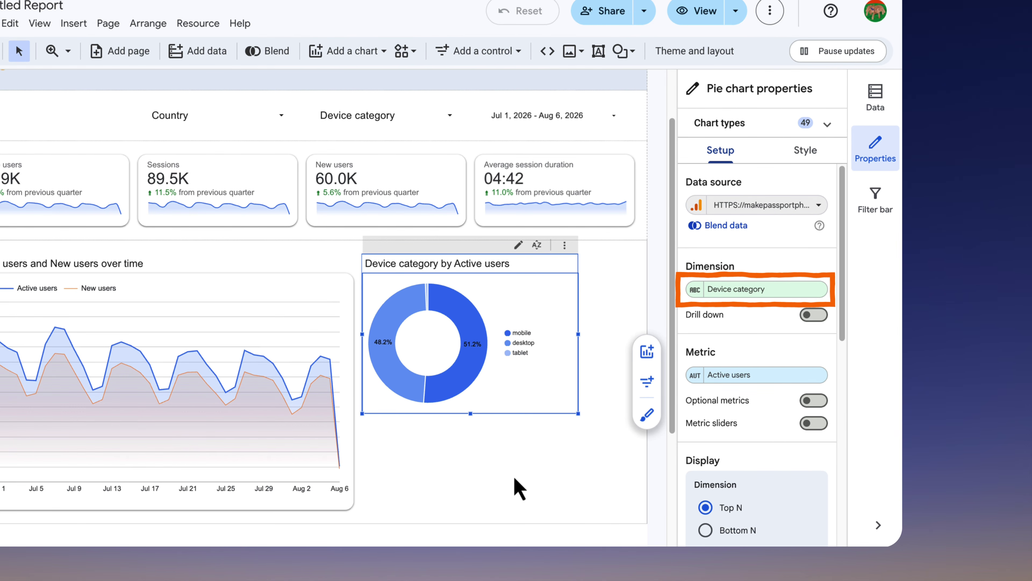
click(732, 376)
text(aver)
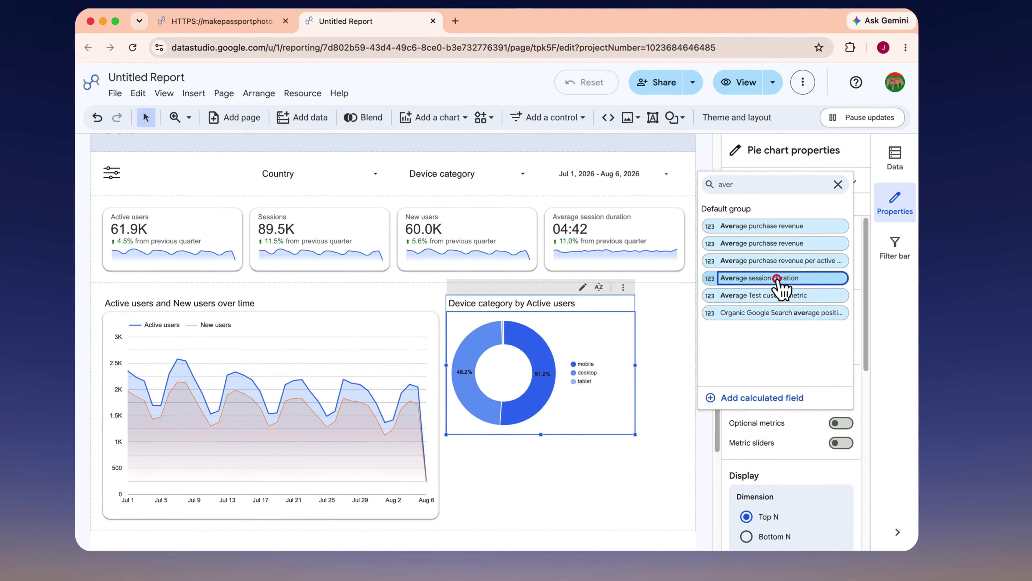
click(732, 238)
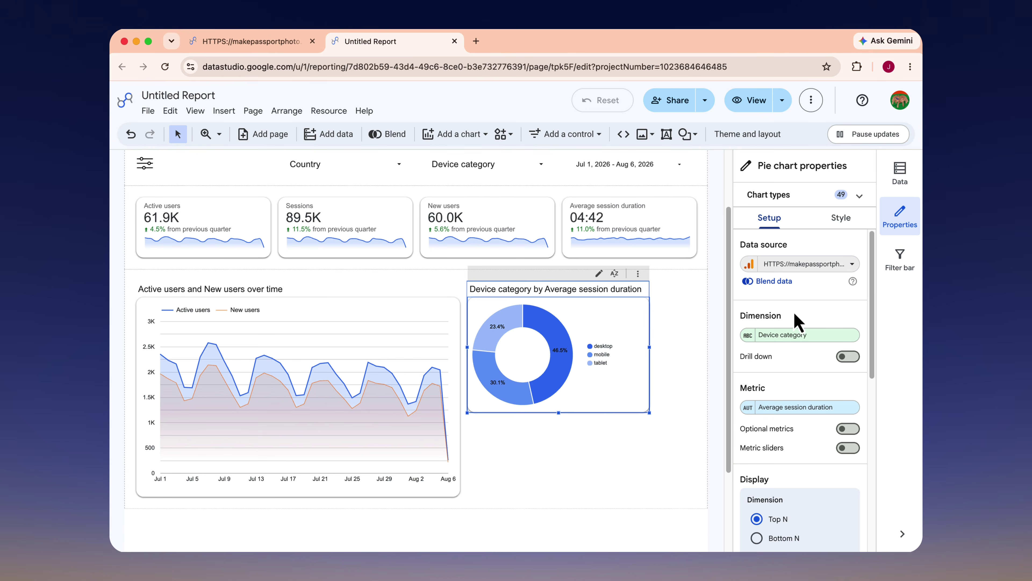
- Set the donut chart's legend position to Top and enlarge the chart to fill the rest of the row
click(837, 221)
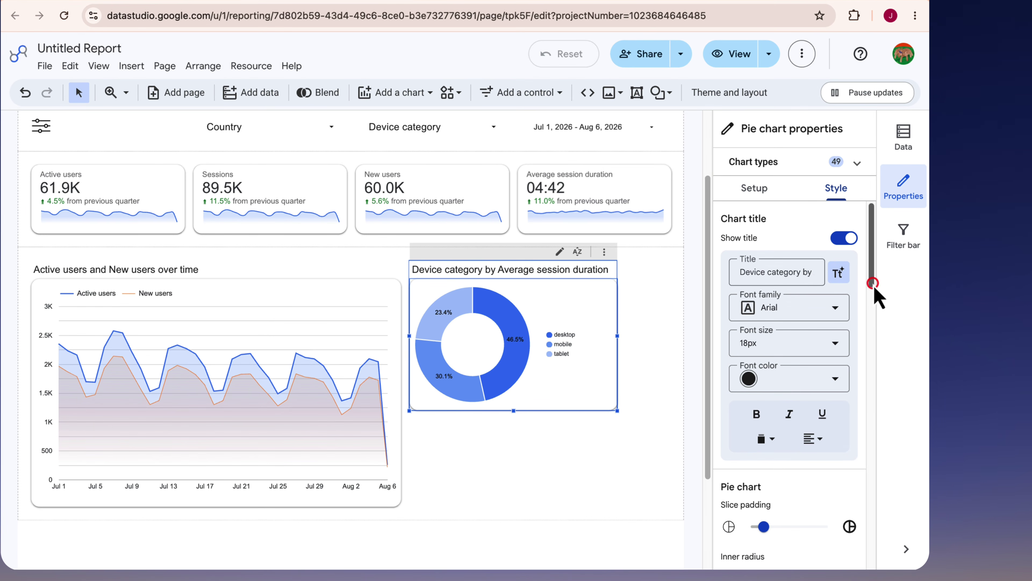
scroll(875, 314, down, 1)
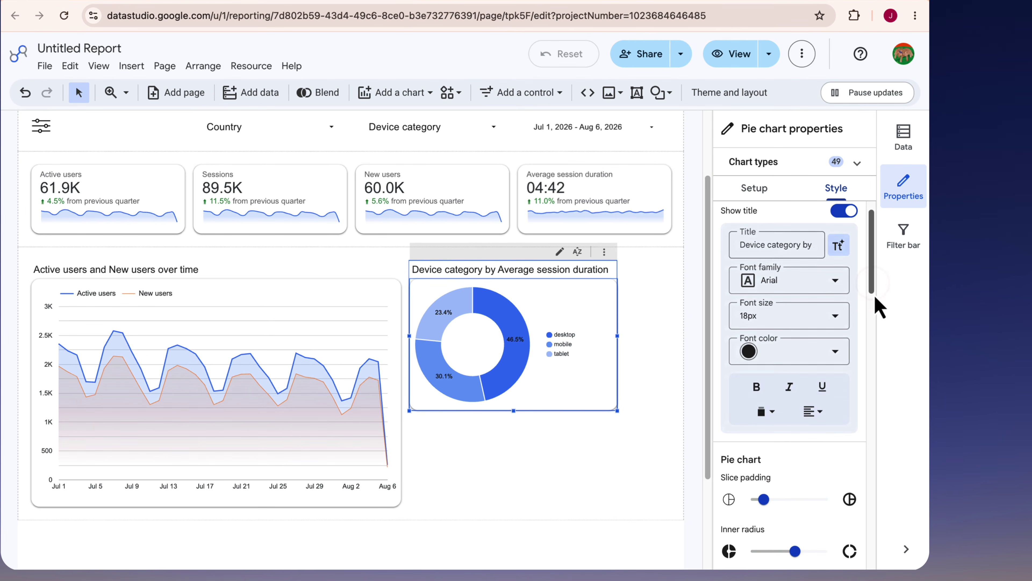
drag(876, 303, 883, 461)
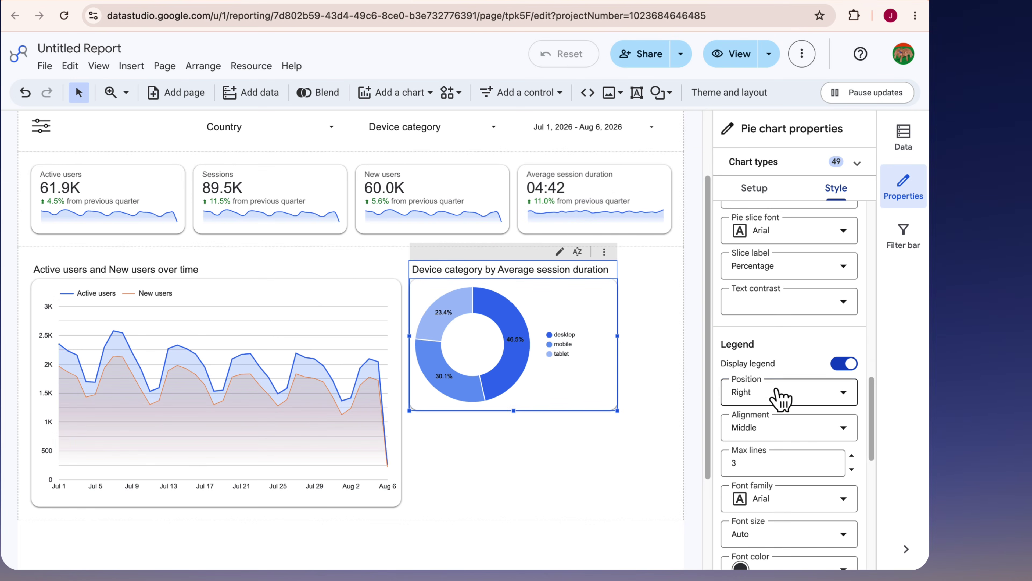
click(780, 399)
click(786, 492)
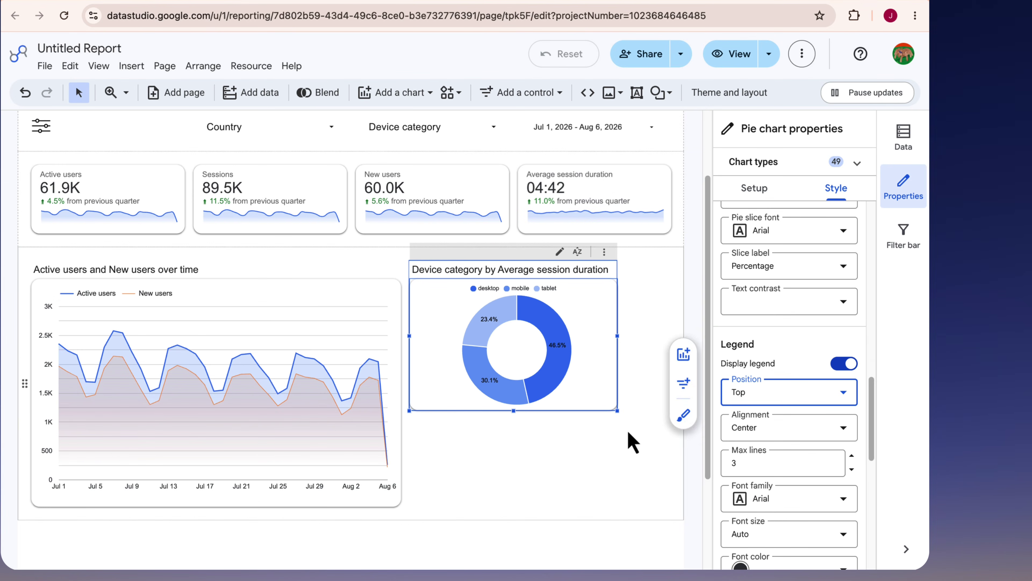
drag(613, 406, 683, 513)
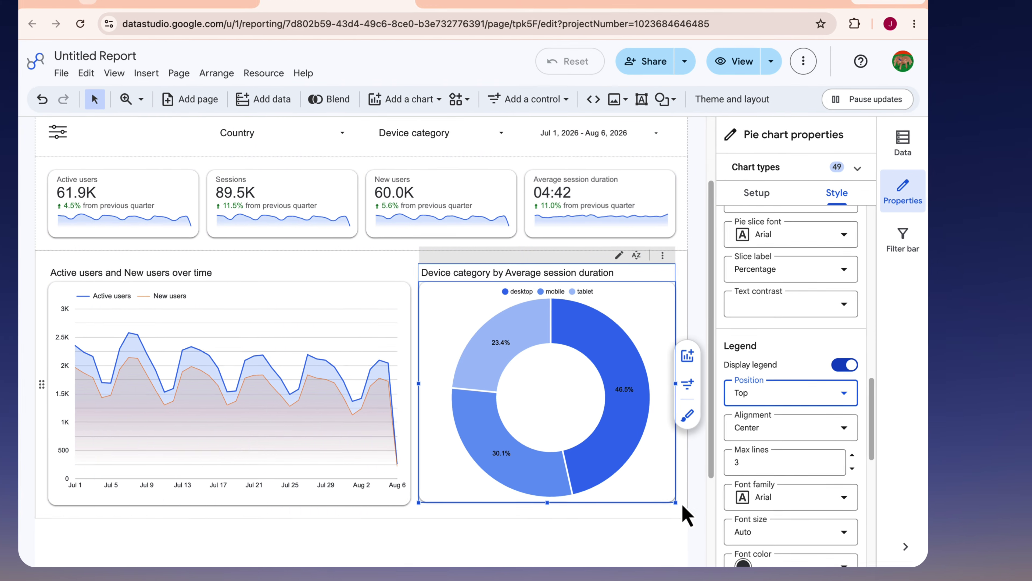
click(677, 541)
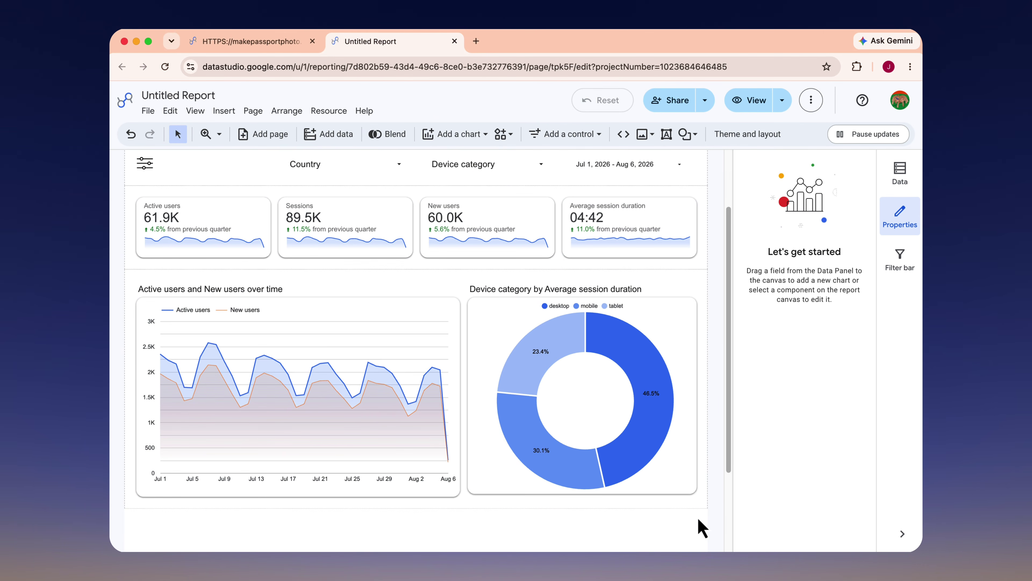
- Add another section below the time series and donut charts and insert a Geo chart in it
scroll(702, 527, down, 5)
click(416, 392)
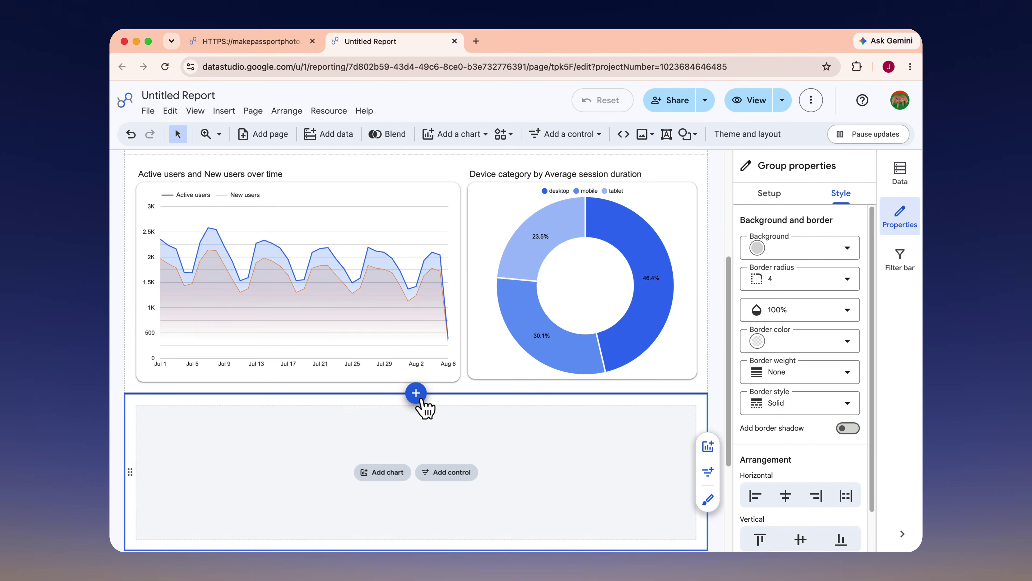
scroll(422, 402, down, 5)
click(383, 353)
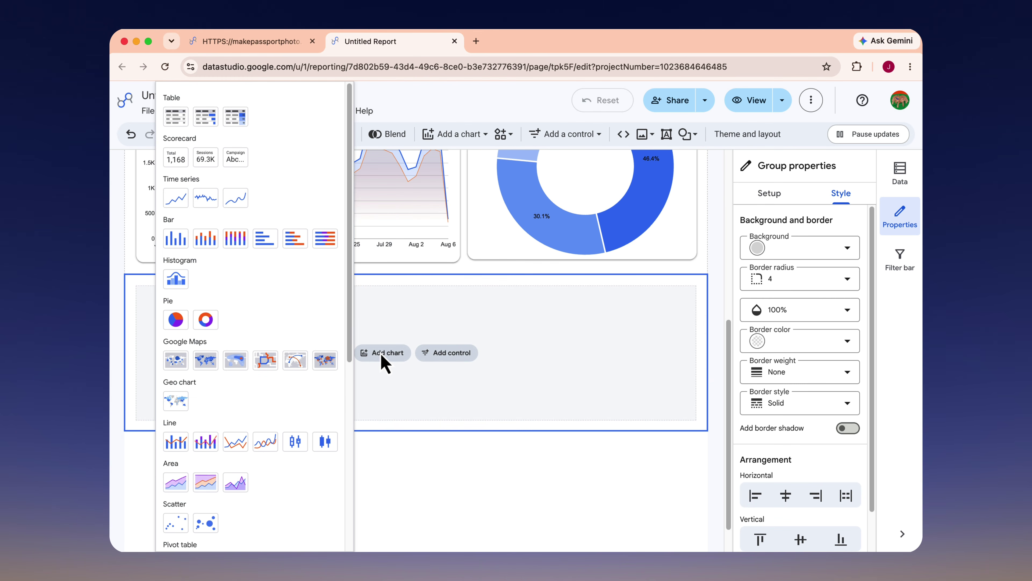
click(174, 403)
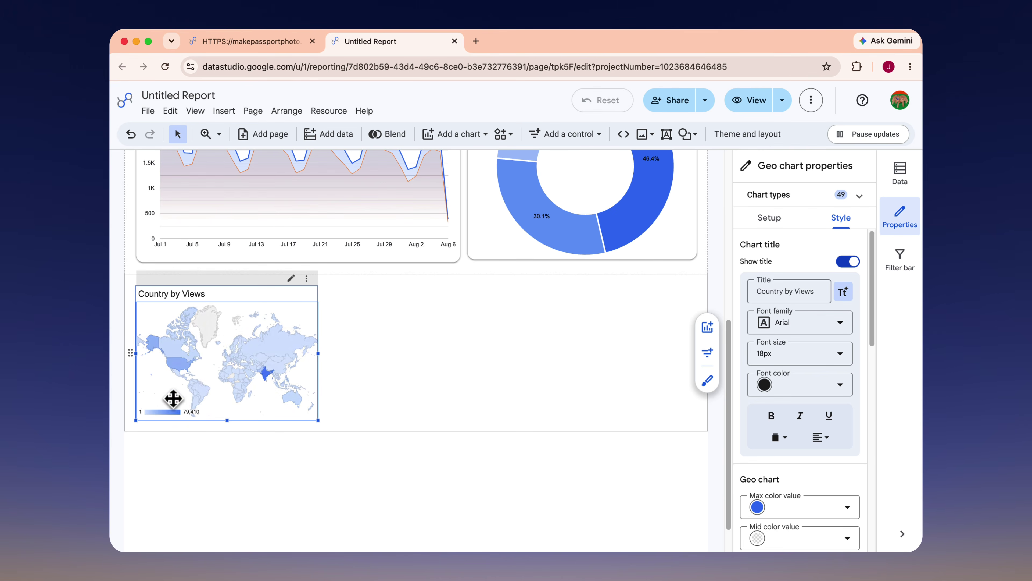
- Change the geo chart's metric to Active users
click(772, 219)
click(790, 407)
text(act)
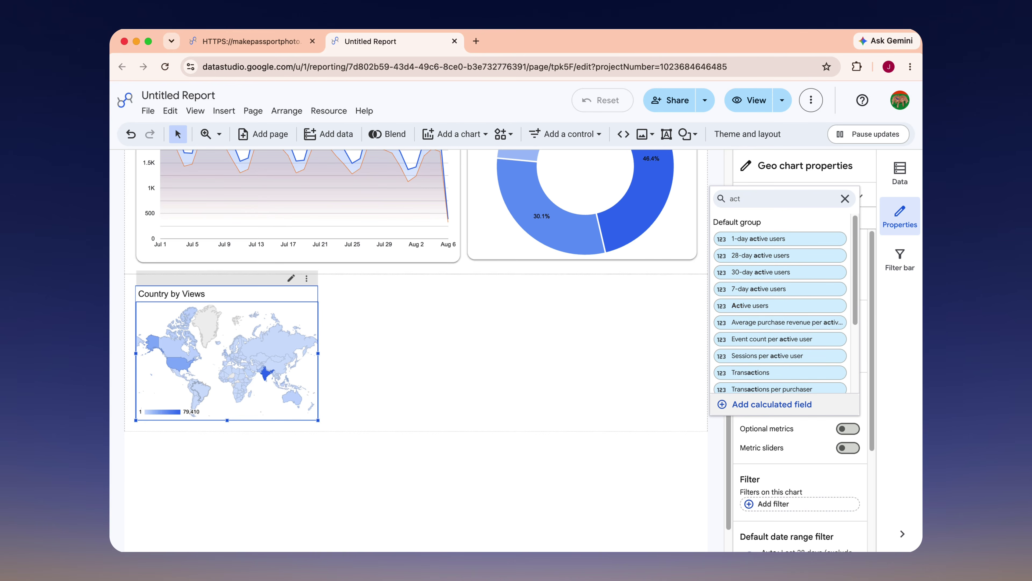
click(756, 306)
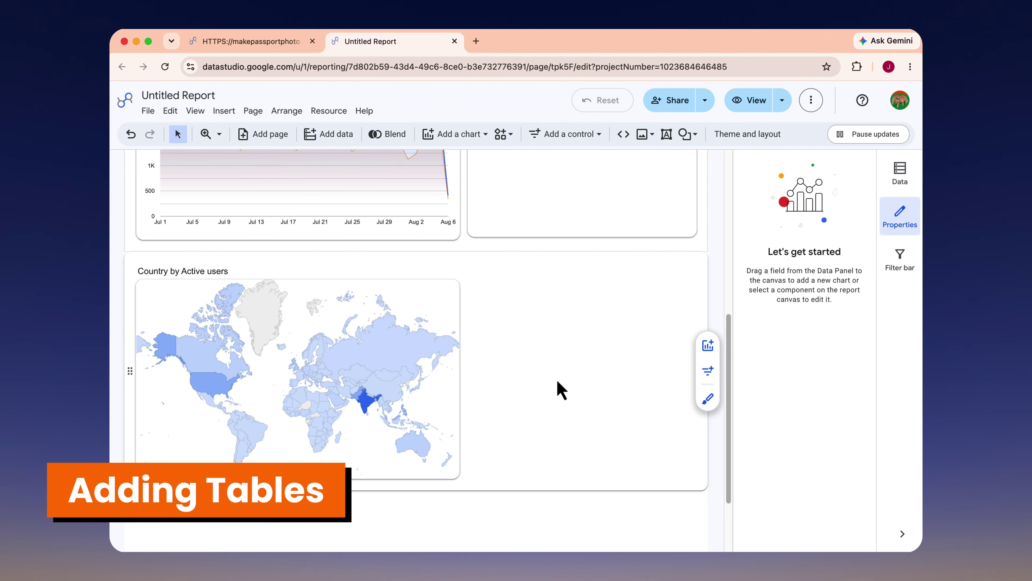
- Add a table with bars beside the country map and set its dimension to Landing page
click(707, 347)
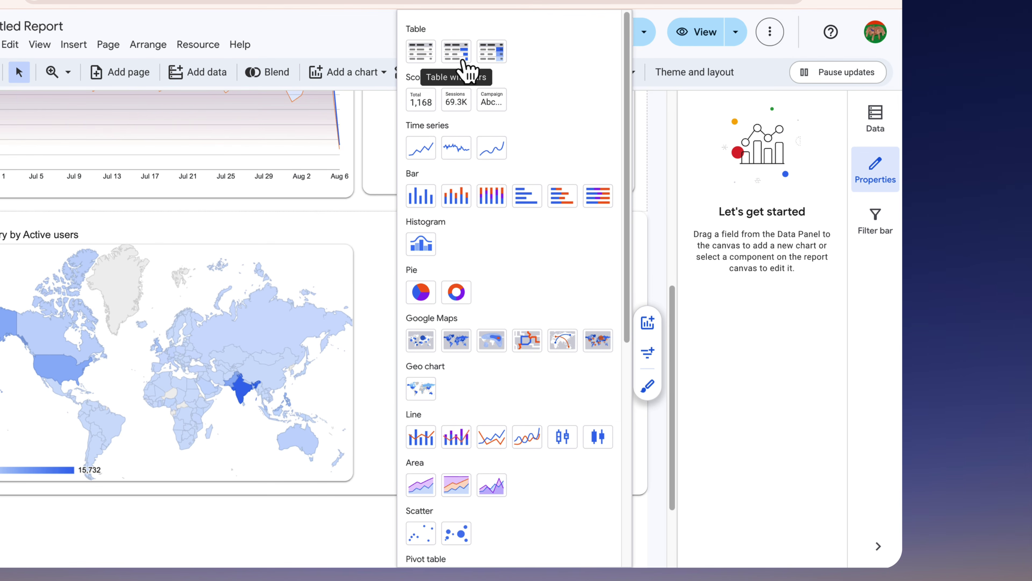
click(464, 69)
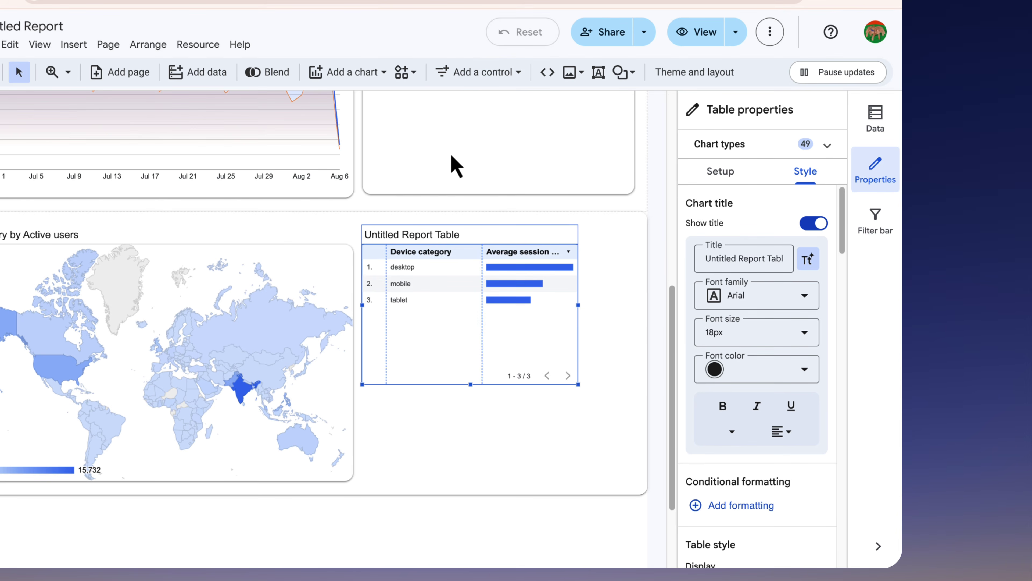
click(721, 170)
click(727, 327)
text(land)
click(711, 73)
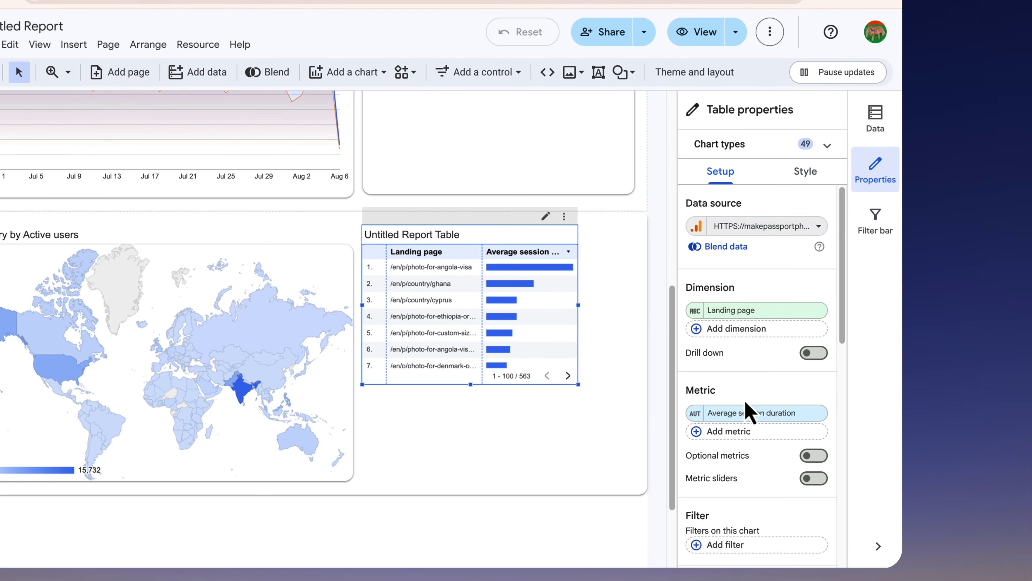
- Set the landing page table's metric to New users and add Sessions as a second metric
click(746, 412)
text(new)
click(751, 233)
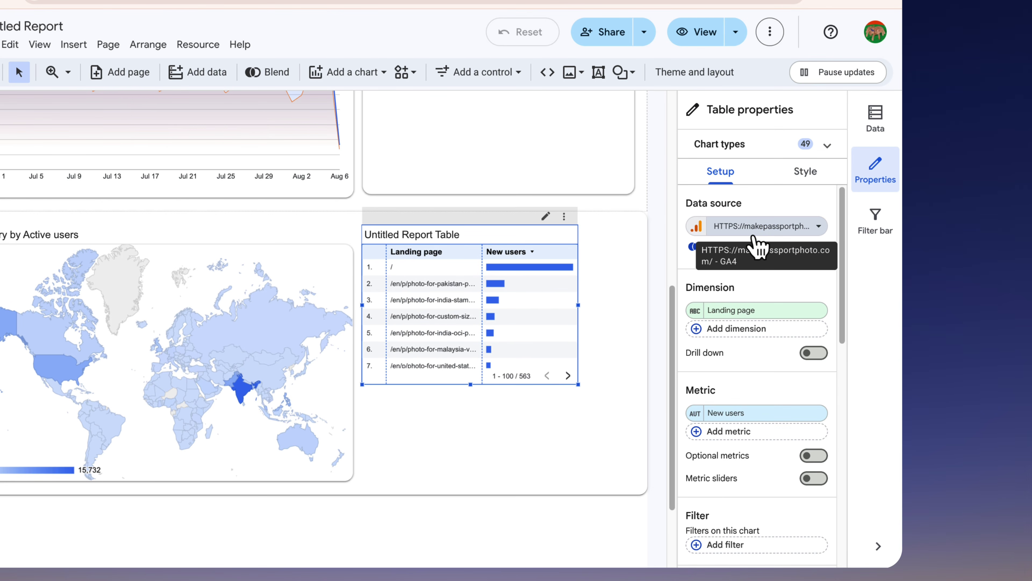
click(736, 436)
text(sess)
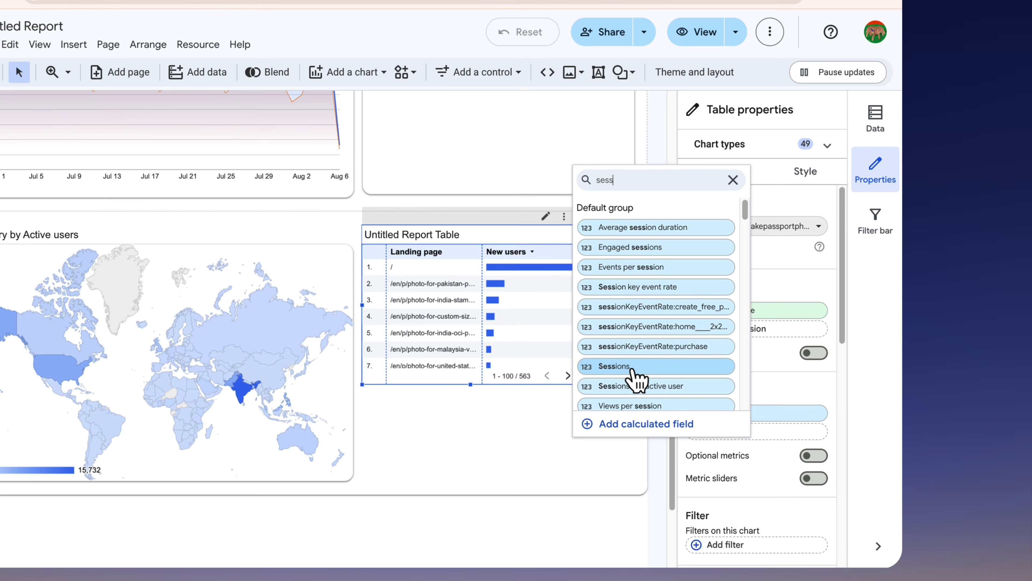
click(634, 307)
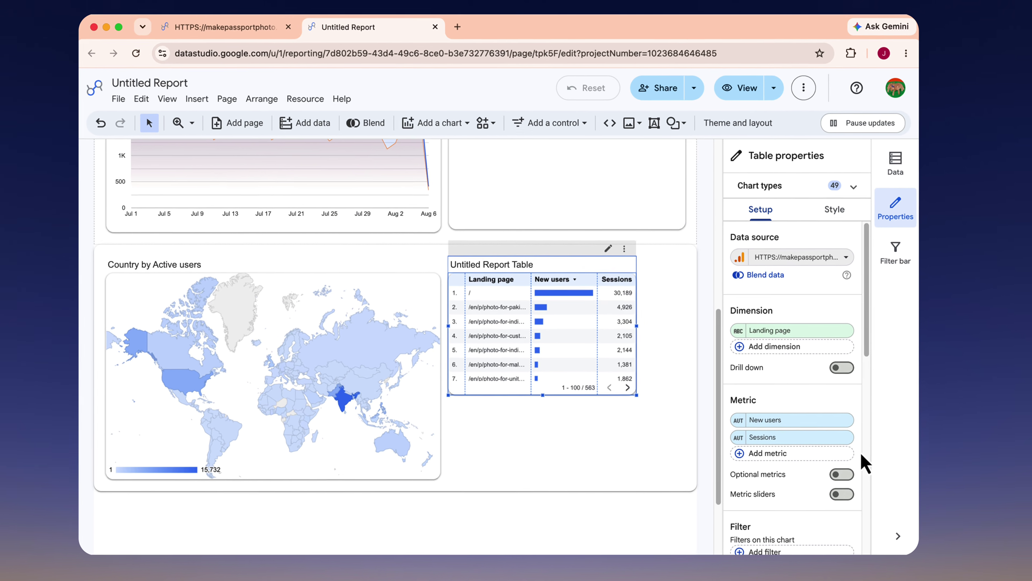
- Limit the landing page table to the Top N rows, with Top rows set to 10
scroll(871, 463, down, 5)
scroll(843, 463, down, 5)
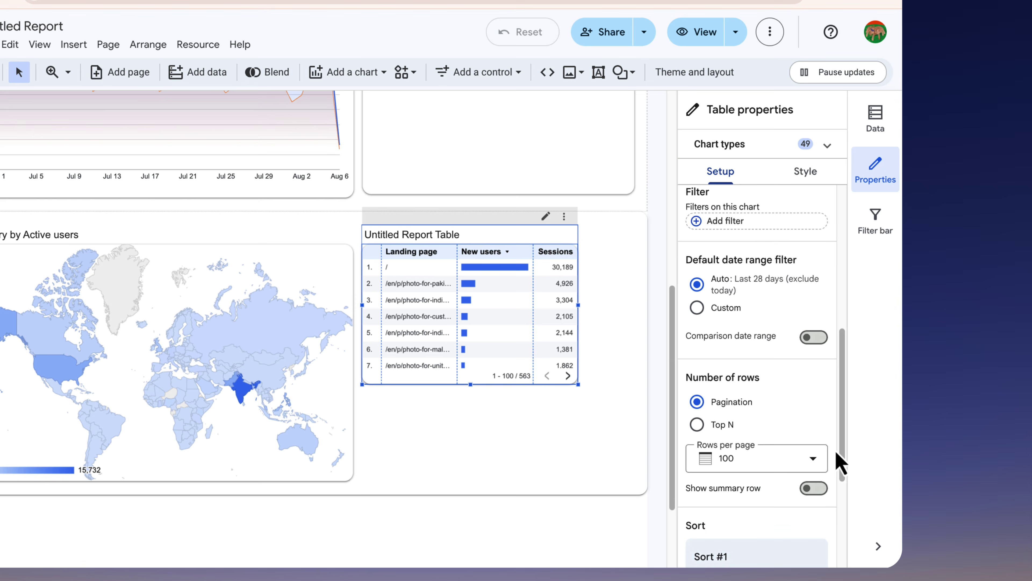
click(701, 347)
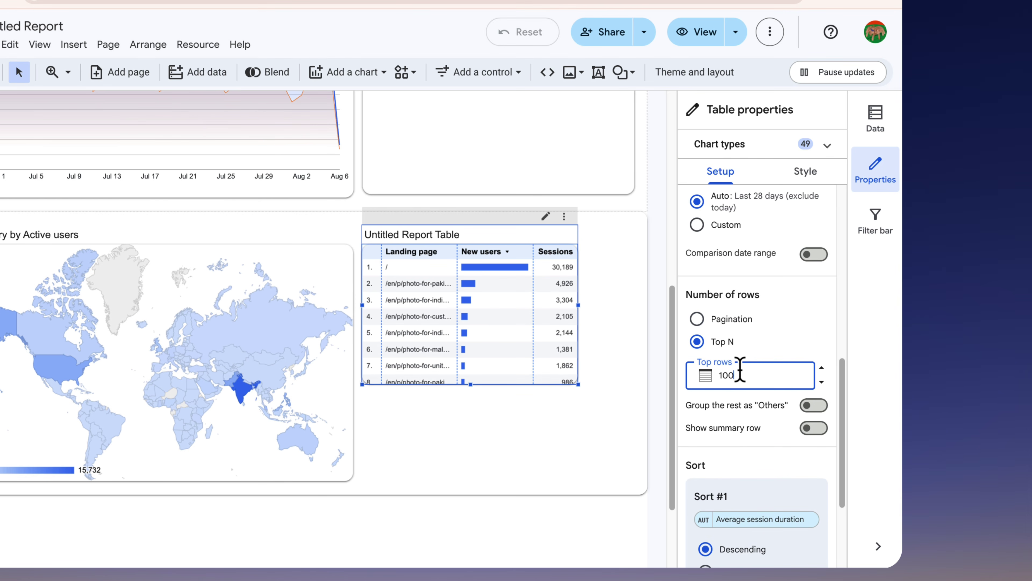
click(795, 340)
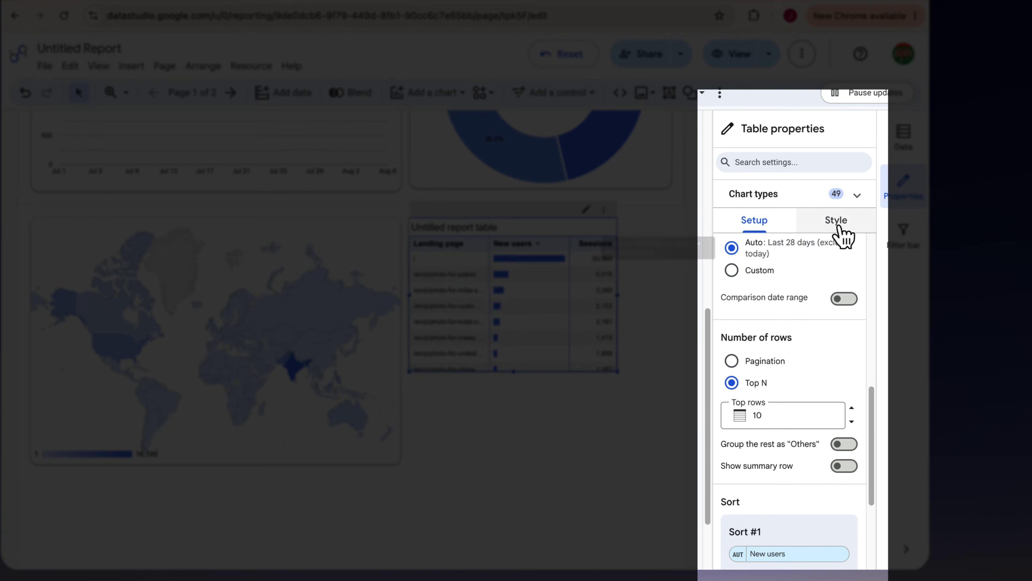
- Show numbers alongside the bars of the table's first metric, New users, and turn on compact numbers for it
click(841, 247)
drag(871, 260, 885, 474)
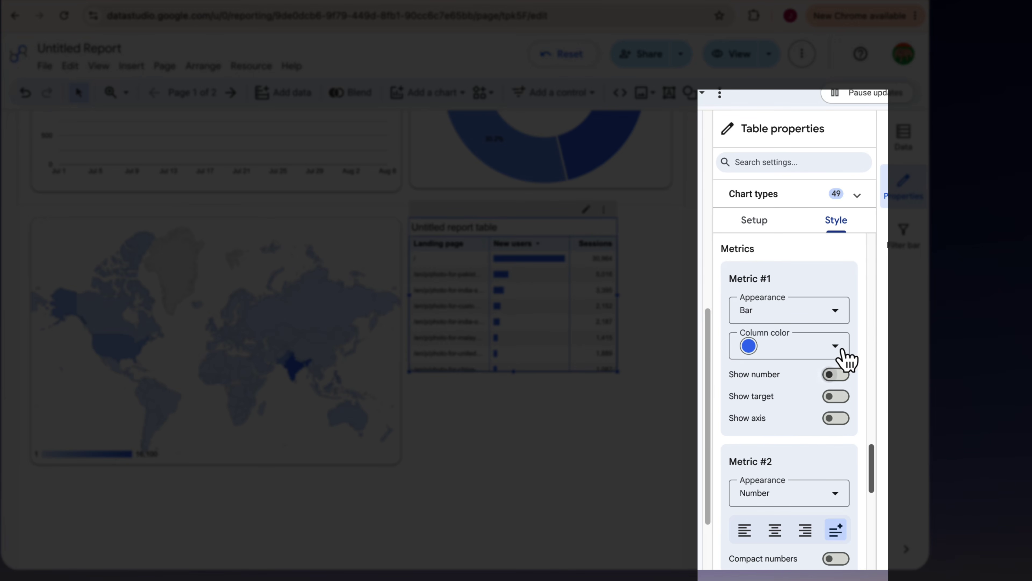
click(837, 322)
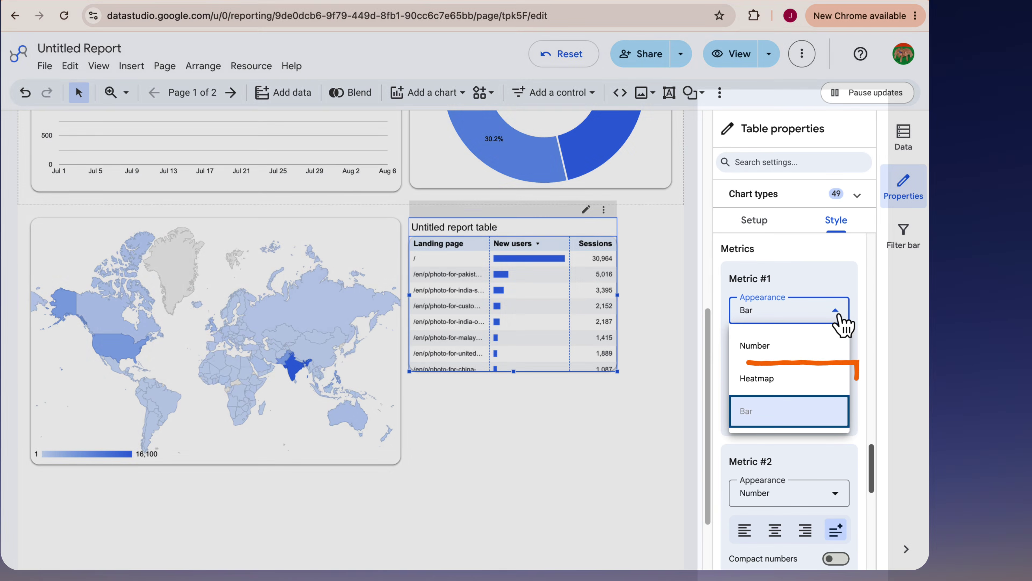
click(838, 314)
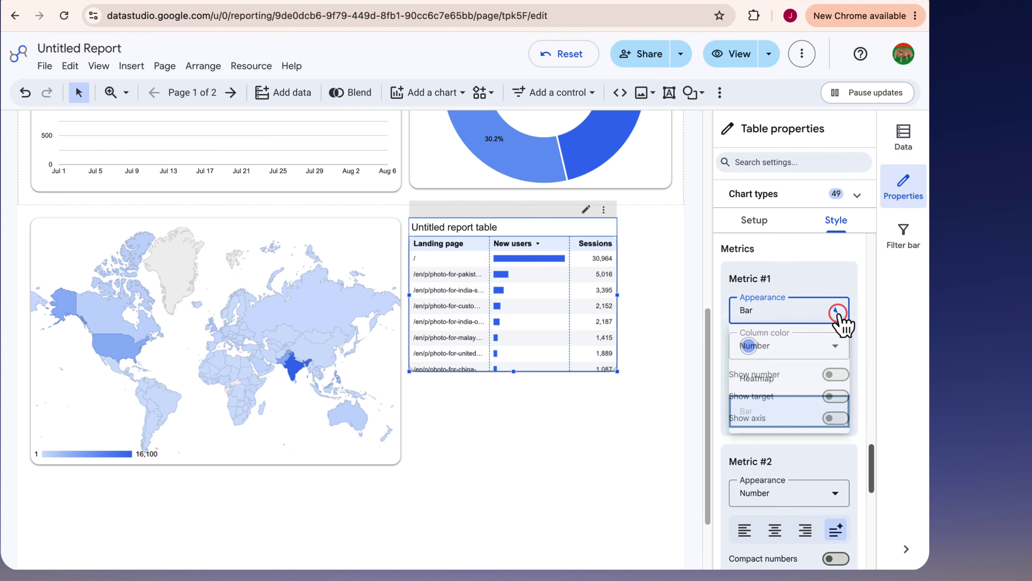
click(839, 374)
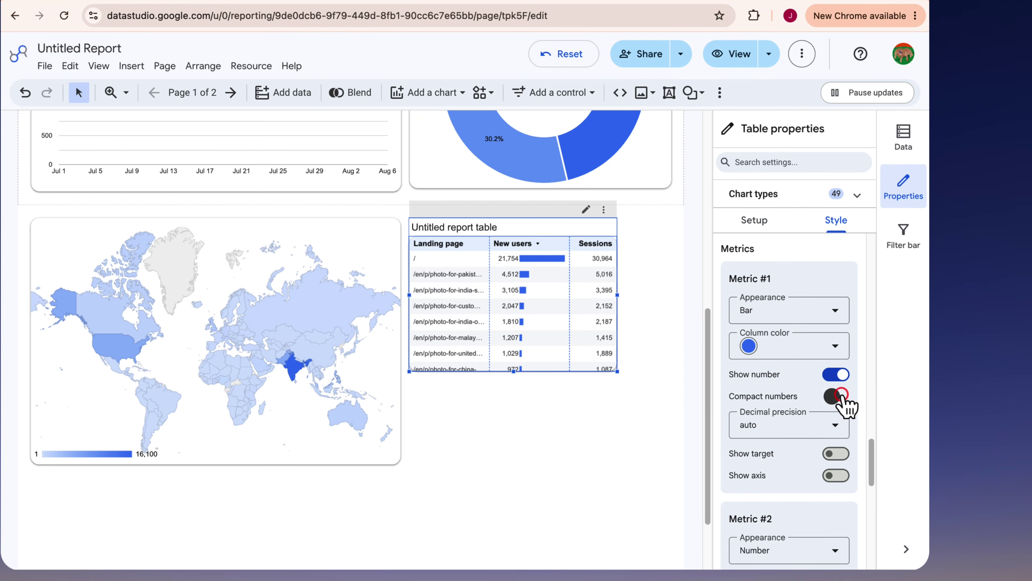
click(839, 396)
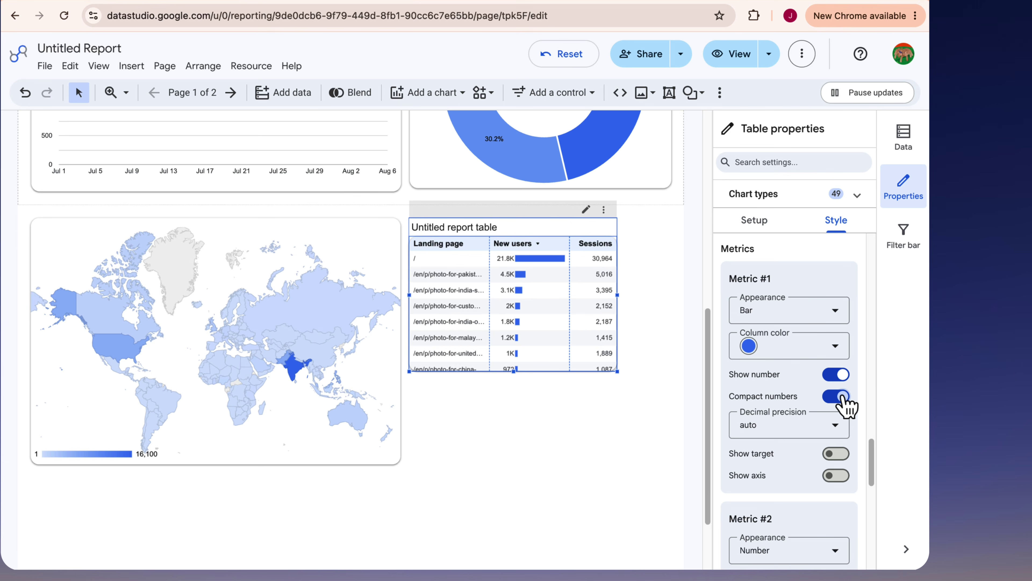
click(841, 374)
click(841, 374)
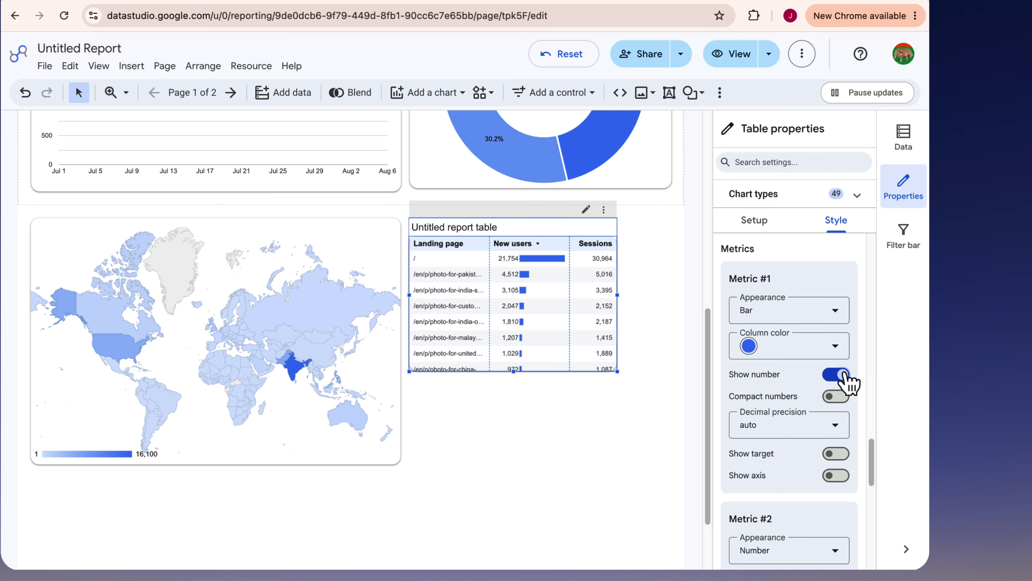
click(840, 396)
- Title the landing page table "Top landing pages"
drag(871, 454, 869, 277)
click(782, 300)
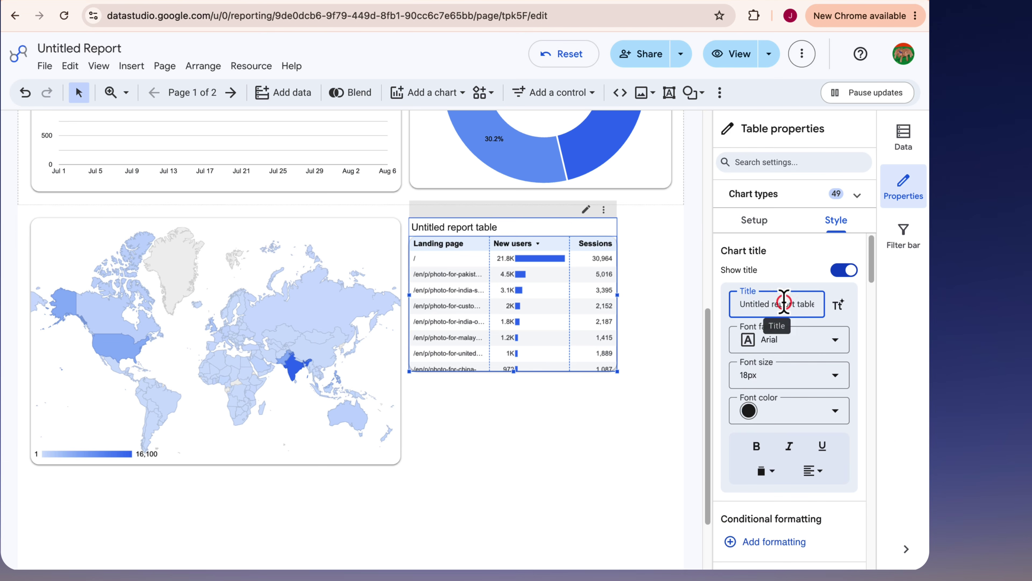
key(ctrl+a)
text(T)
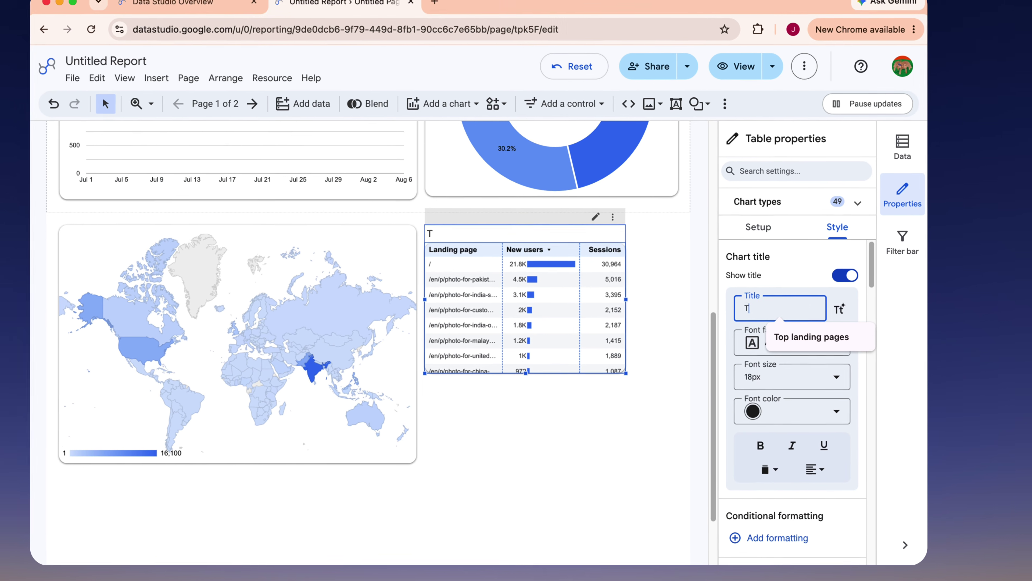
text(op Landing Pages)
click(799, 275)
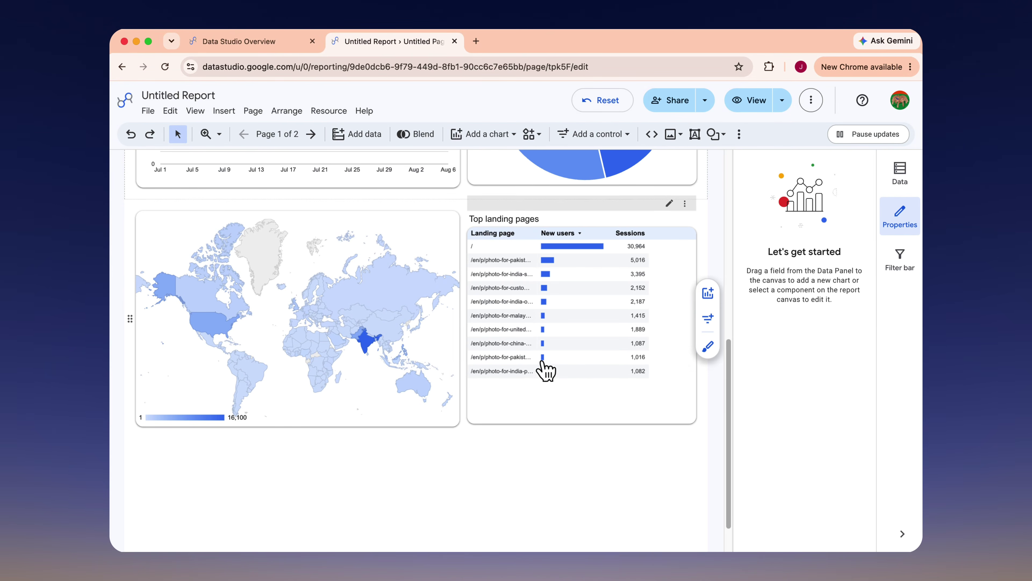
- Duplicate the Top landing pages table into a new section below the map and remove the copy's Sessions metric
click(546, 366)
right_click(544, 360)
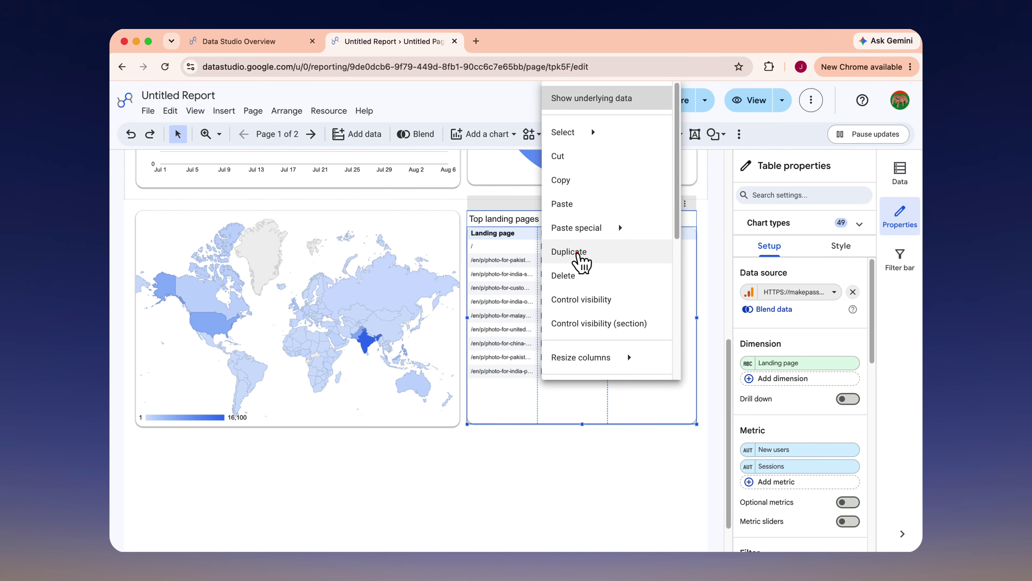
click(579, 257)
scroll(437, 380, down, 5)
click(288, 339)
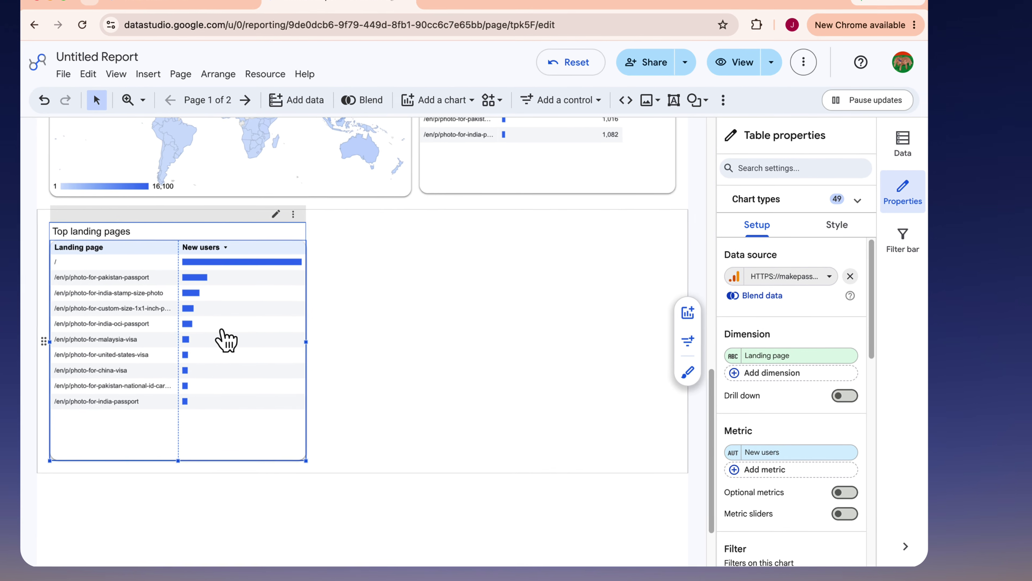
- Set the duplicated table's dimension to Session default channel group and its metric to Sessions
click(810, 364)
text(session de)
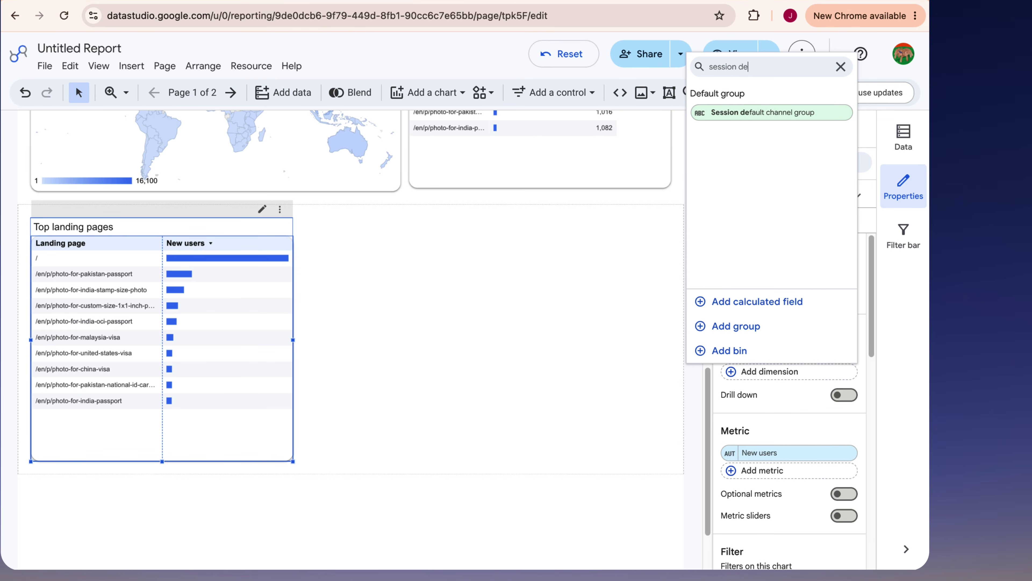
click(810, 114)
scroll(792, 325, down, 3)
click(796, 319)
text(sess)
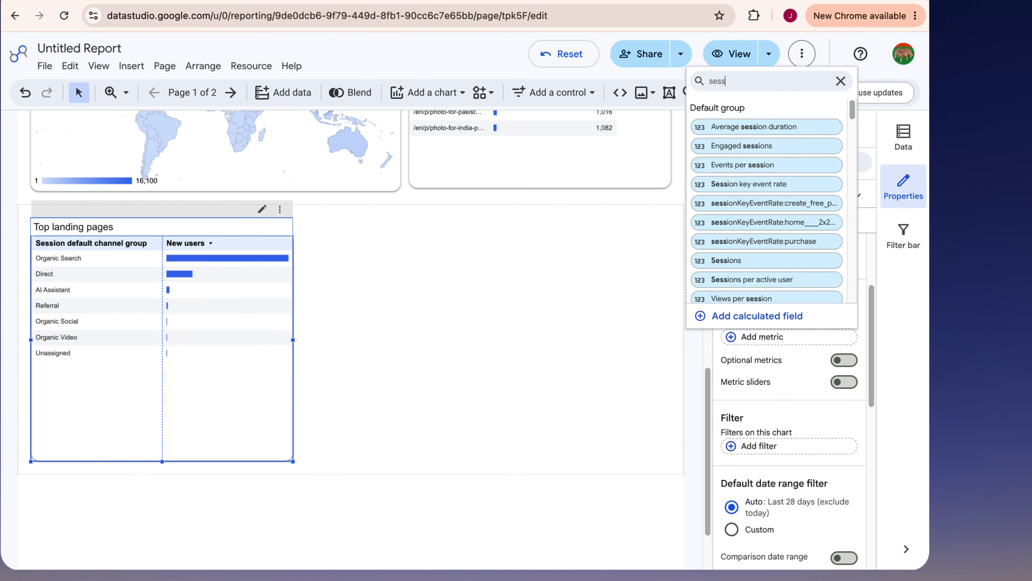
click(752, 259)
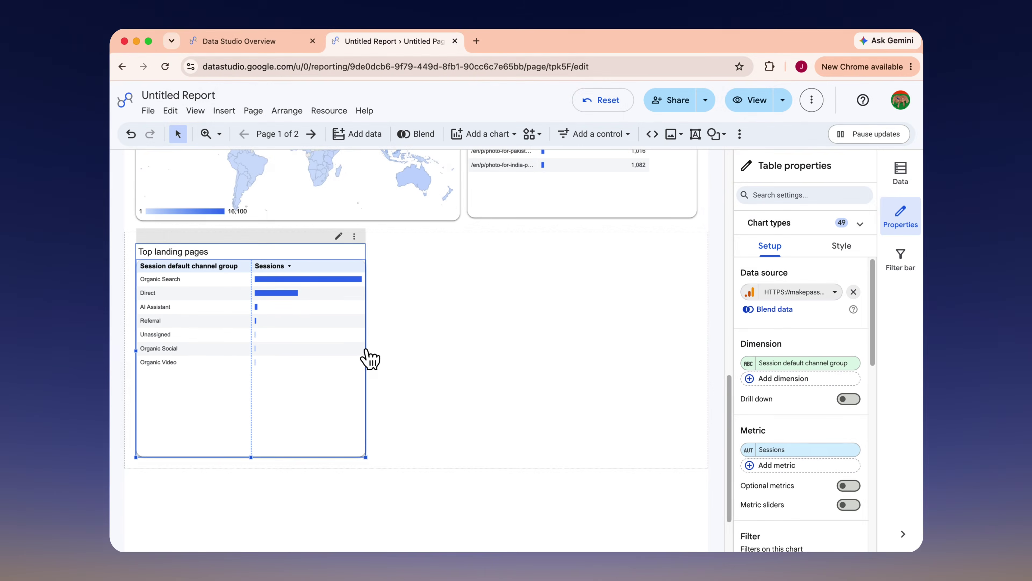
- Shorten the channel group table to fit its rows and add a horizontal bar chart beside it
drag(297, 453, 299, 381)
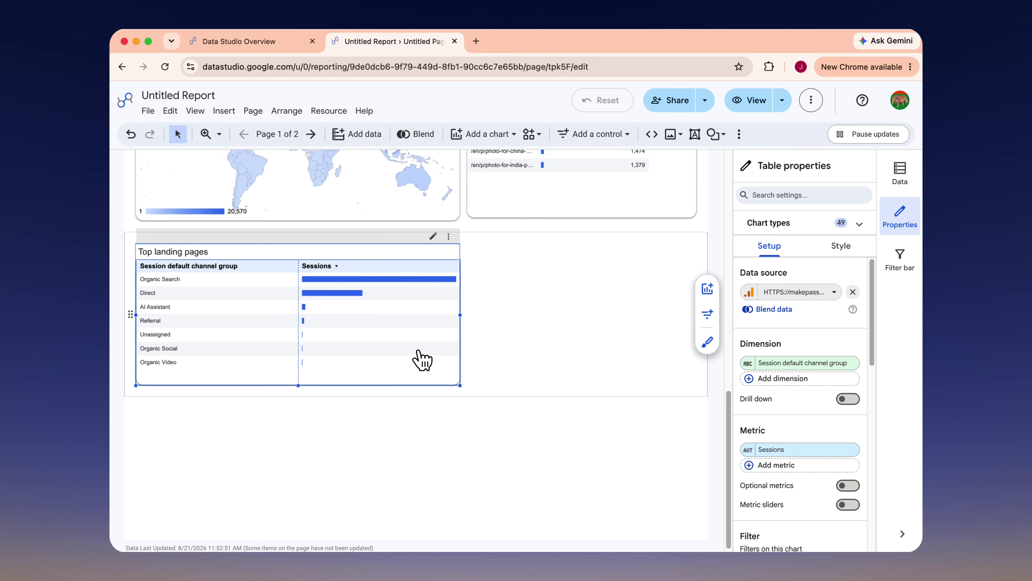
click(560, 313)
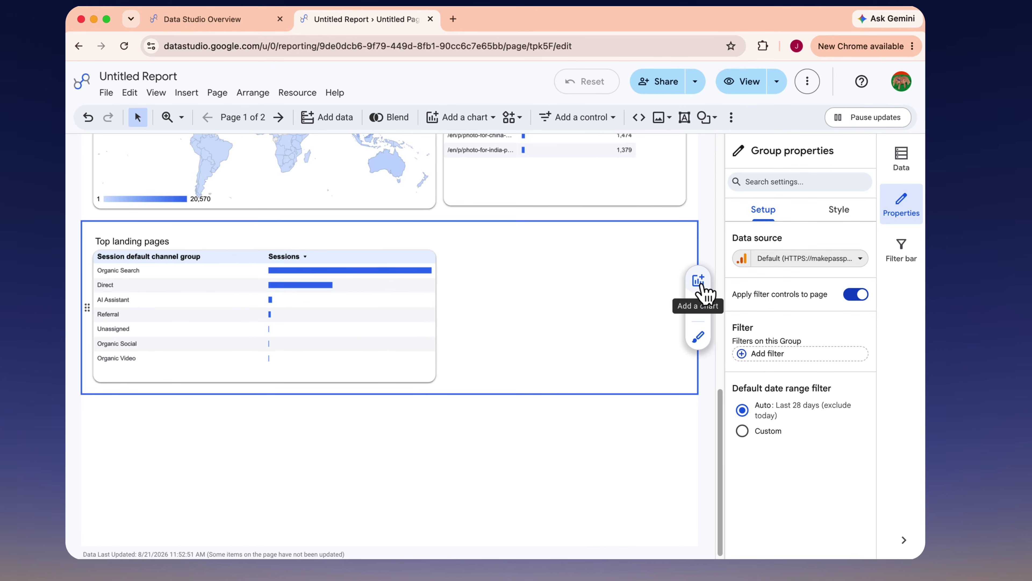
click(708, 288)
click(569, 212)
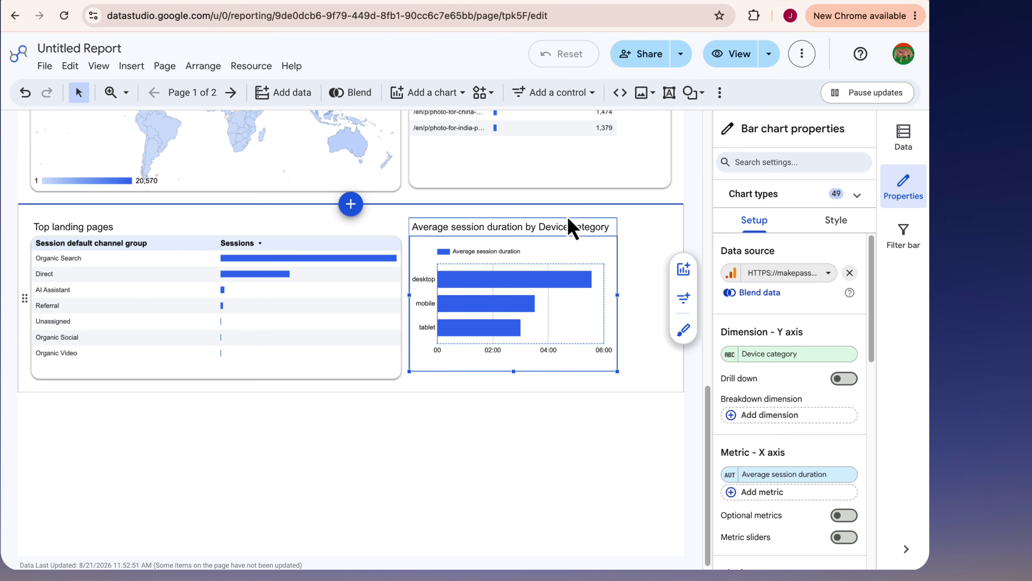
- Set the bar chart's Y-axis dimension to New / returning and its X-axis metric to Sessions
click(805, 358)
text(new)
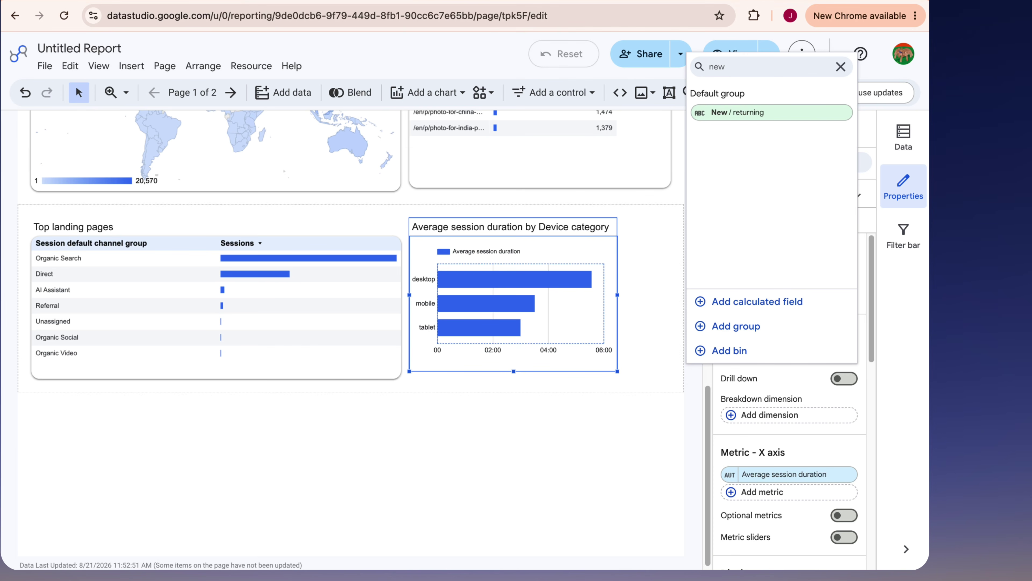
click(732, 116)
click(789, 358)
text(session)
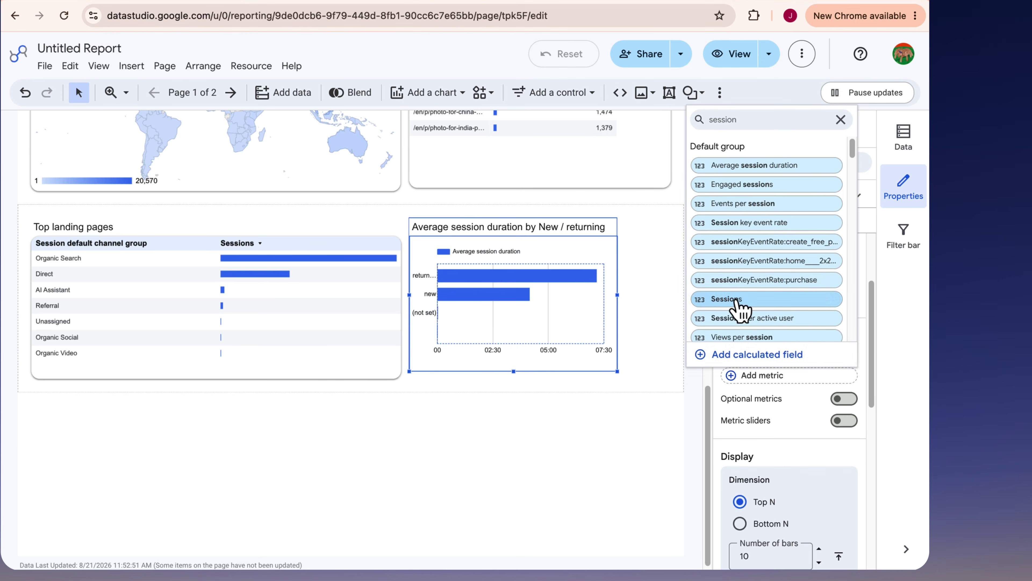
click(734, 299)
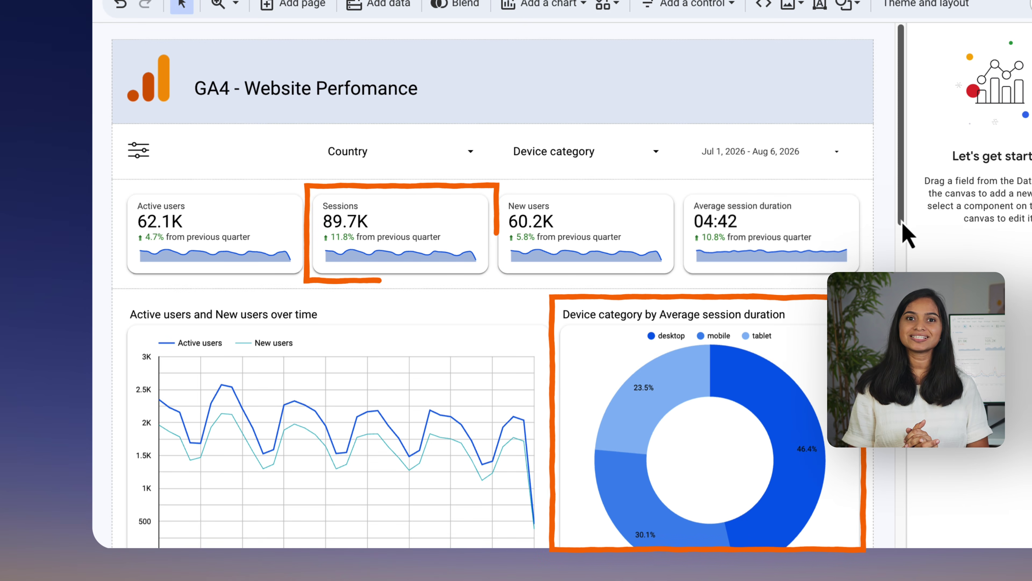
drag(902, 223, 902, 376)
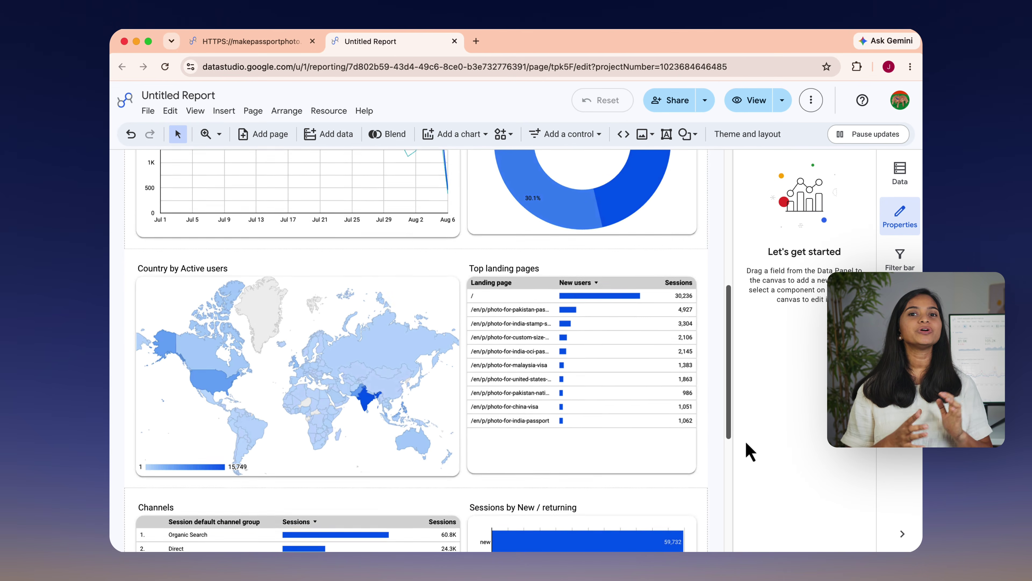
scroll(749, 450, down, 5)
drag(753, 525, 733, 308)
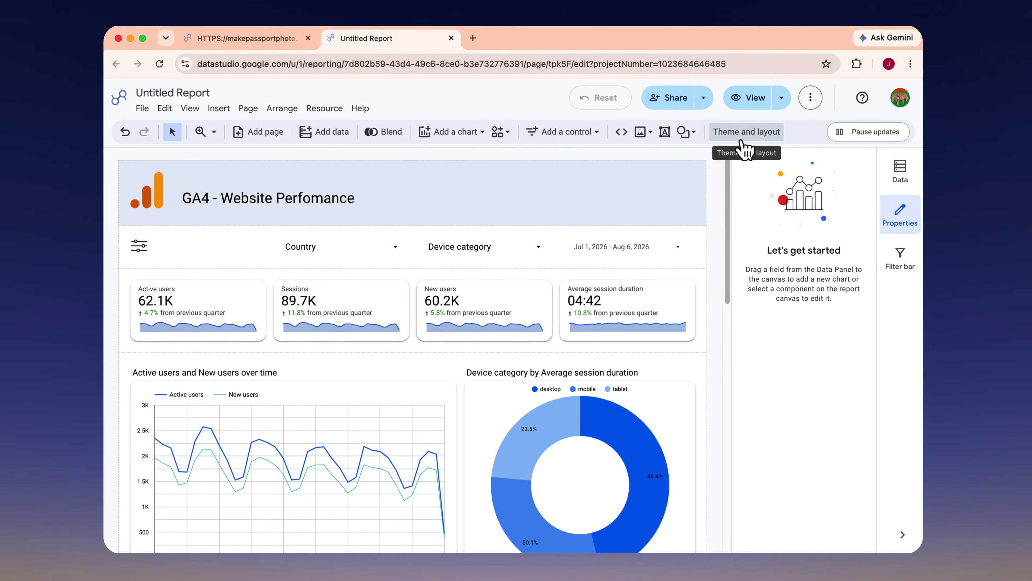
- Try the Insight, Ocean and Harvest themes on the report
click(742, 136)
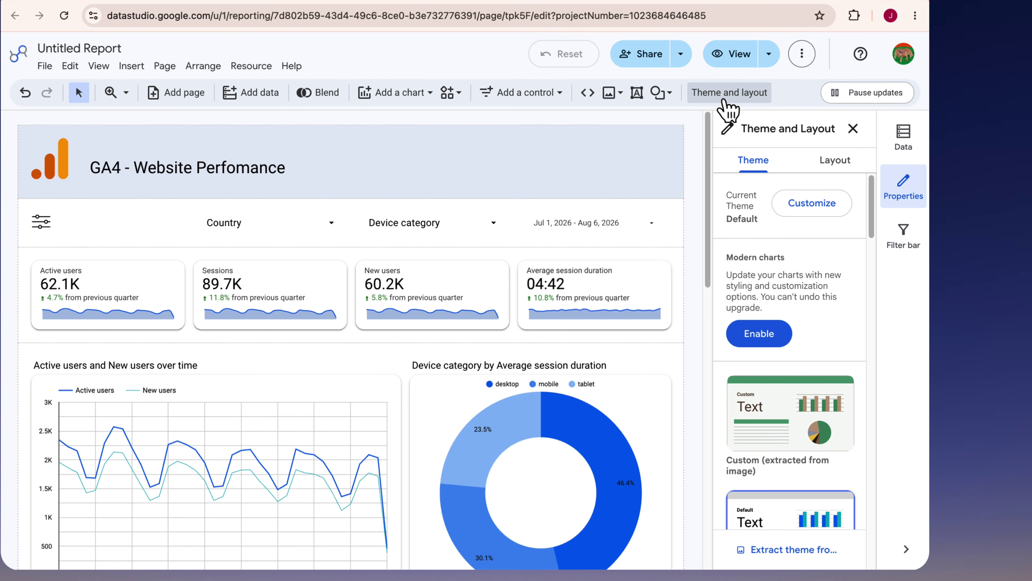
drag(871, 231, 882, 359)
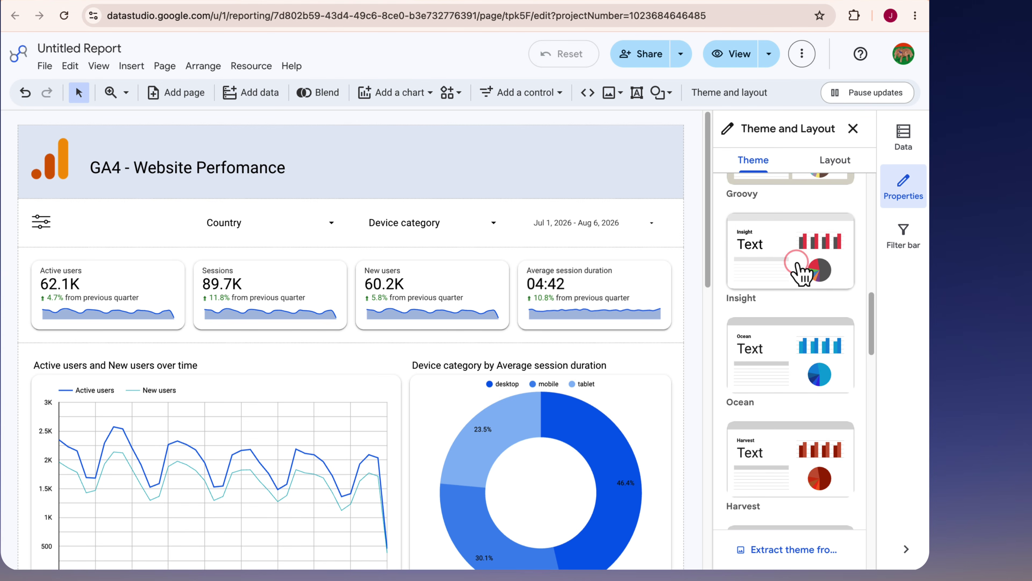
click(801, 271)
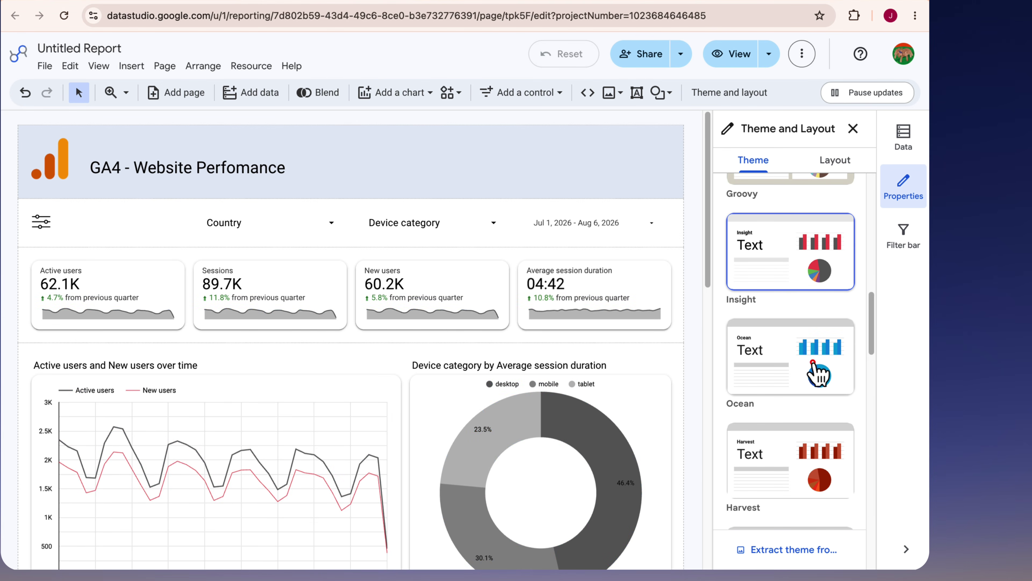
click(816, 368)
scroll(824, 379, down, 5)
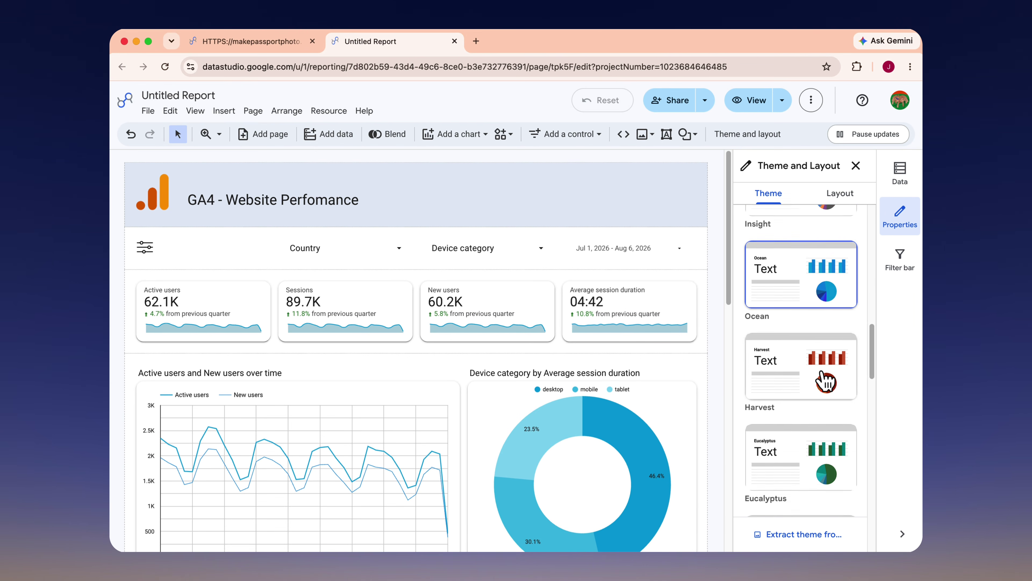
click(823, 354)
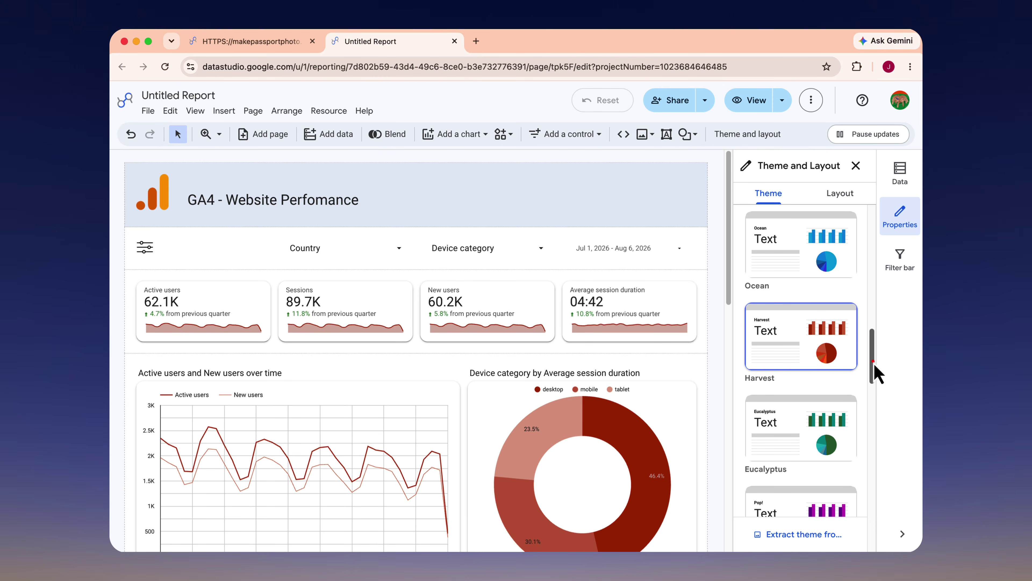
- Extract a theme from the uploaded image (13).png and apply the third generated theme, with the brighter green header
drag(876, 372, 873, 545)
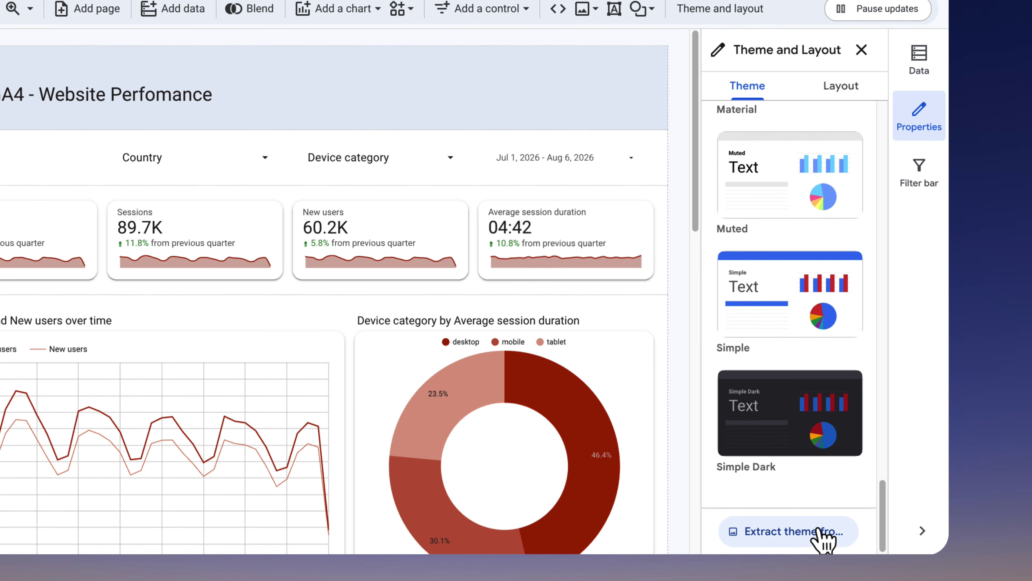
click(818, 529)
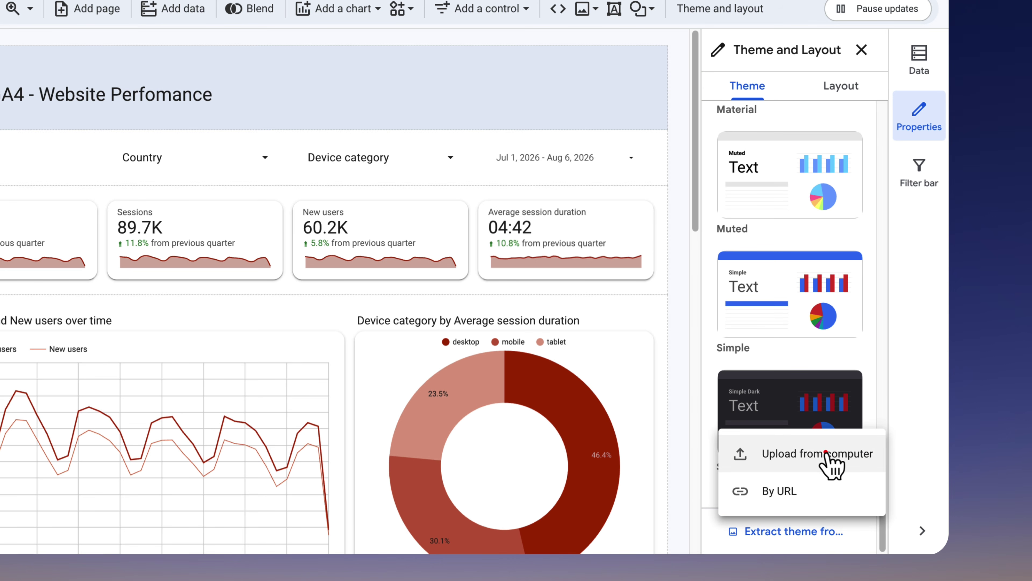
click(826, 453)
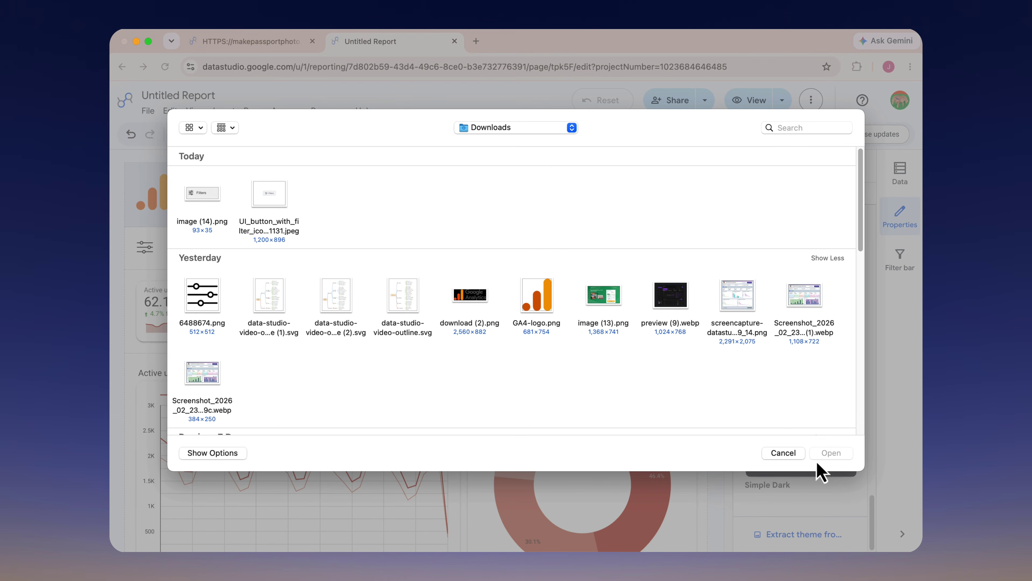
click(613, 310)
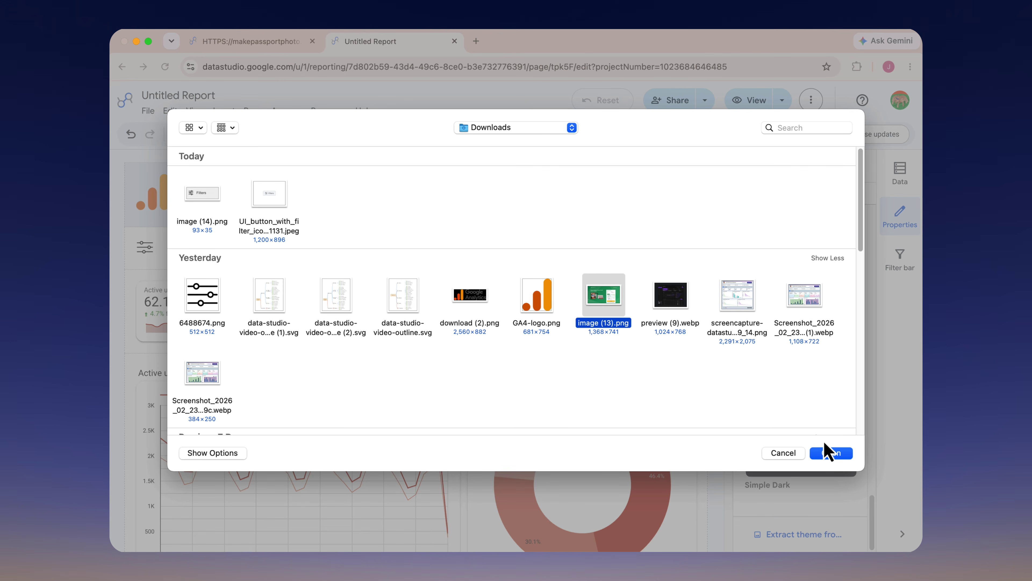
click(844, 457)
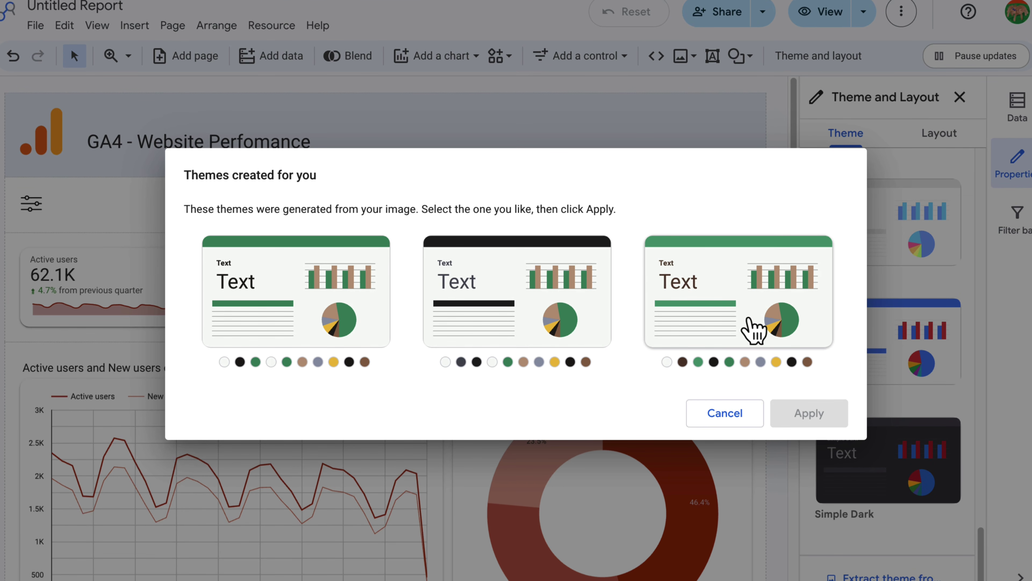
click(750, 324)
click(819, 412)
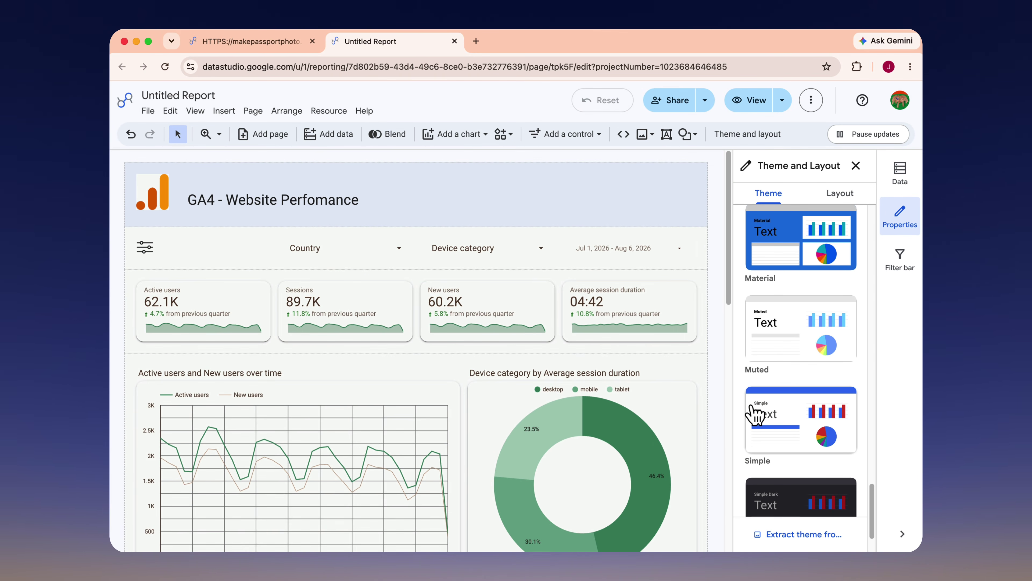
- Apply the Harvest theme to the report and close the theme settings
scroll(754, 413, down, 5)
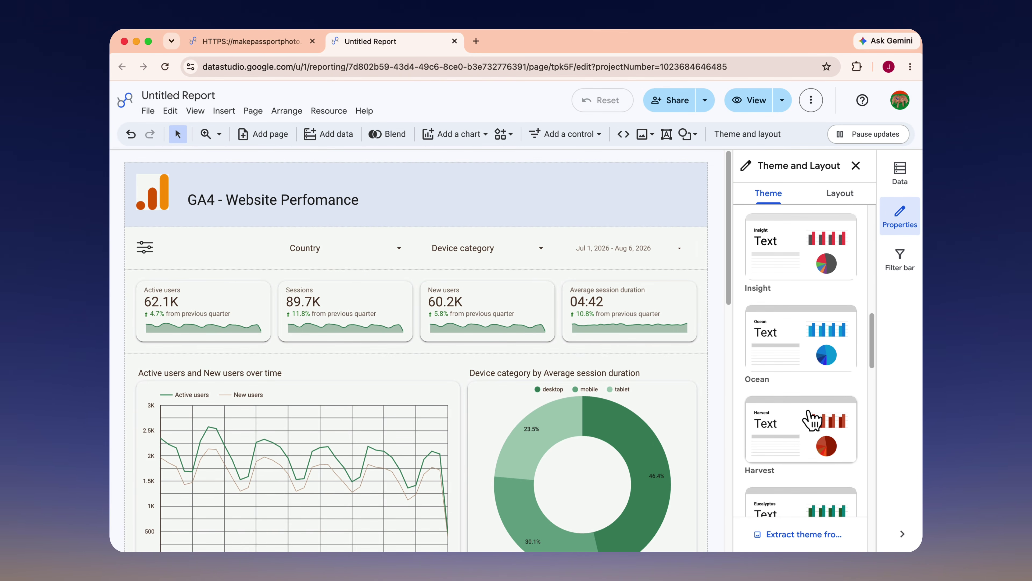
click(804, 436)
click(856, 166)
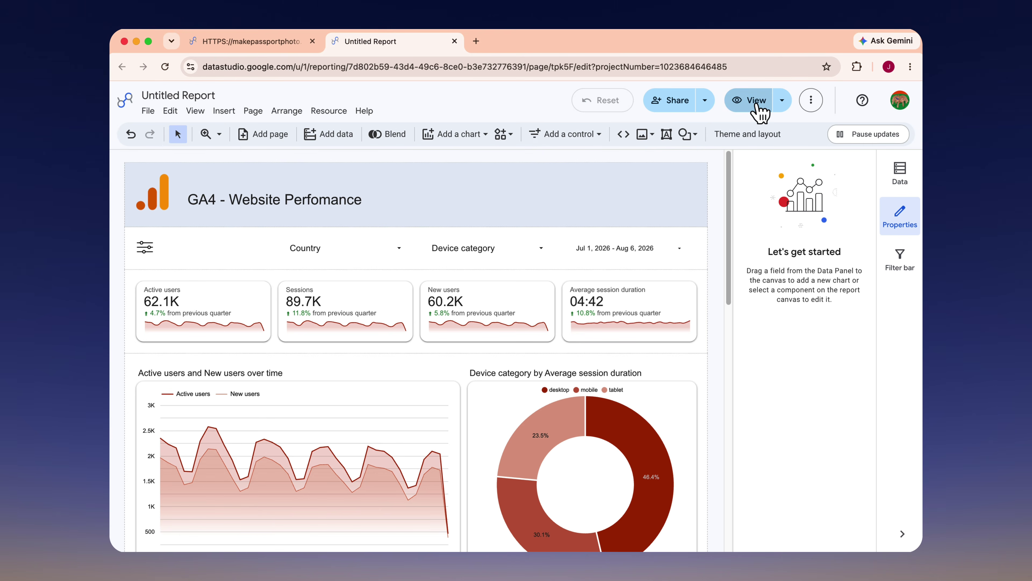
- Switch the report to view mode and set its date range to May 8, 2026 through Aug 4, 2026
click(755, 103)
click(834, 241)
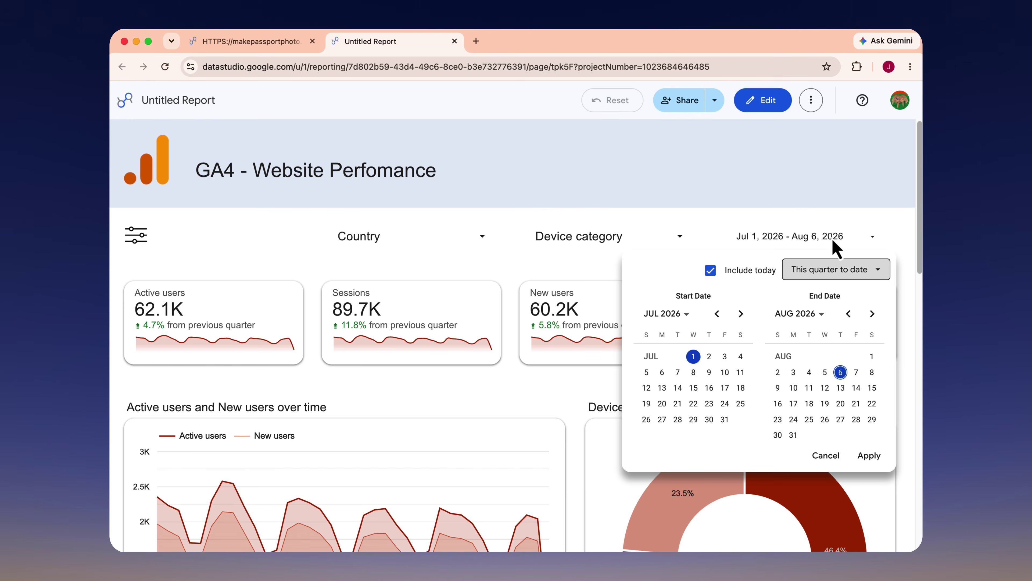
click(717, 313)
click(716, 313)
click(725, 372)
click(810, 372)
click(869, 456)
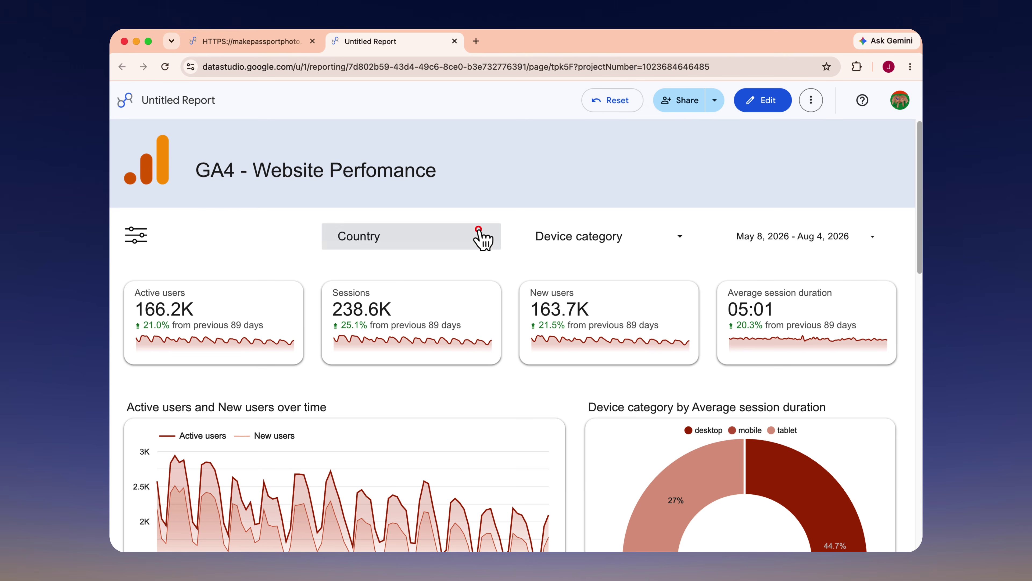
- Exclude India and two other countries from the dashboard with the Country filter
click(482, 236)
click(345, 279)
click(343, 345)
click(343, 366)
click(516, 206)
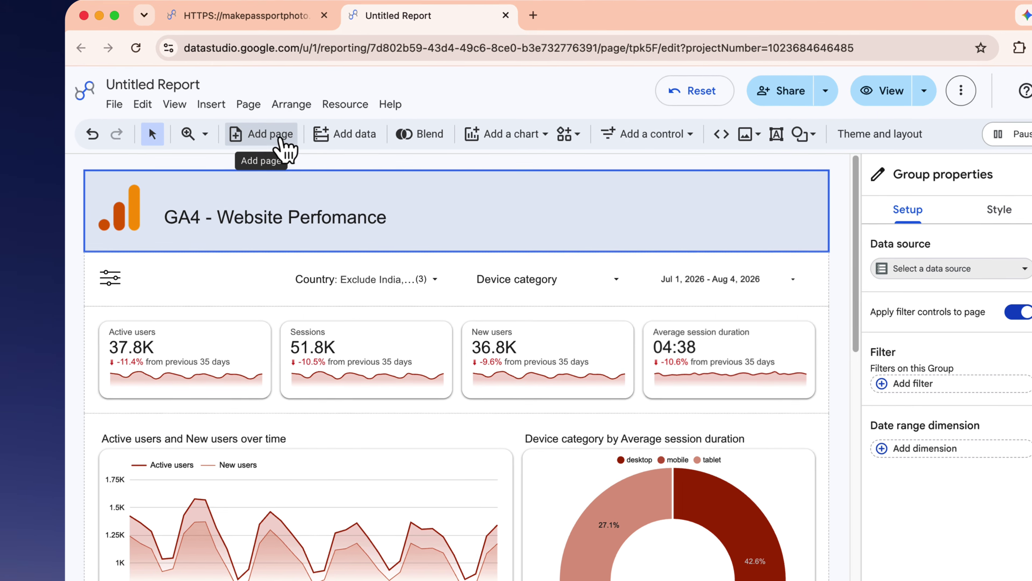
- Duplicate the dashboard page to get a second page with the same layout
click(280, 138)
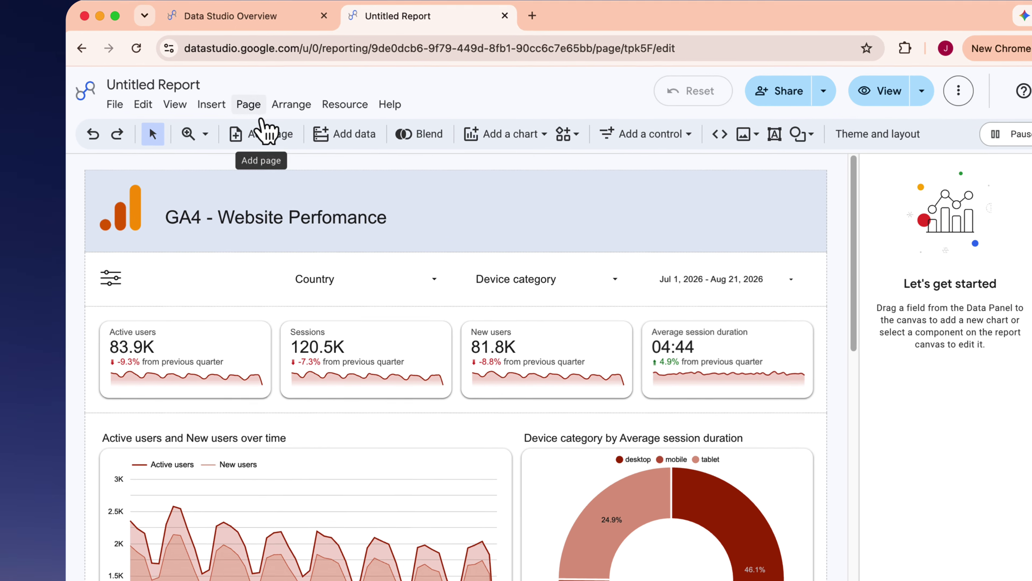
click(248, 104)
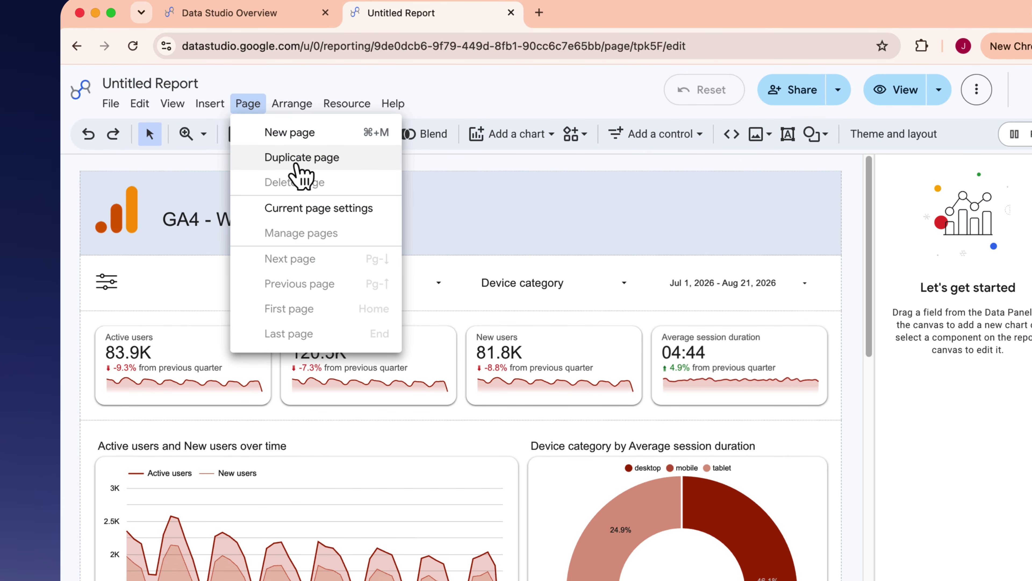
click(297, 164)
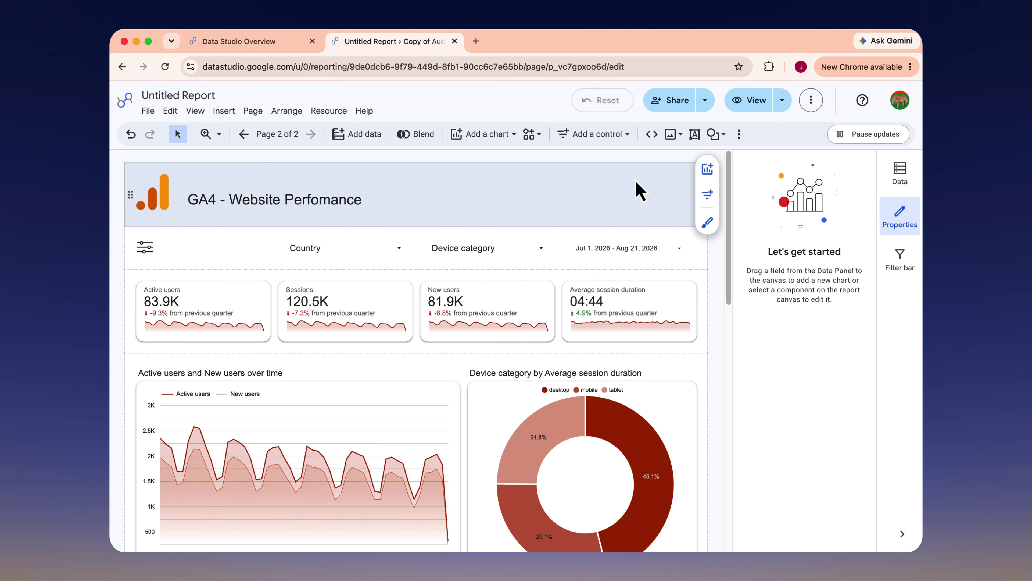
mouse_move(731, 199)
mouse_down()
mouse_move(733, 392)
mouse_move(739, 195)
mouse_up()
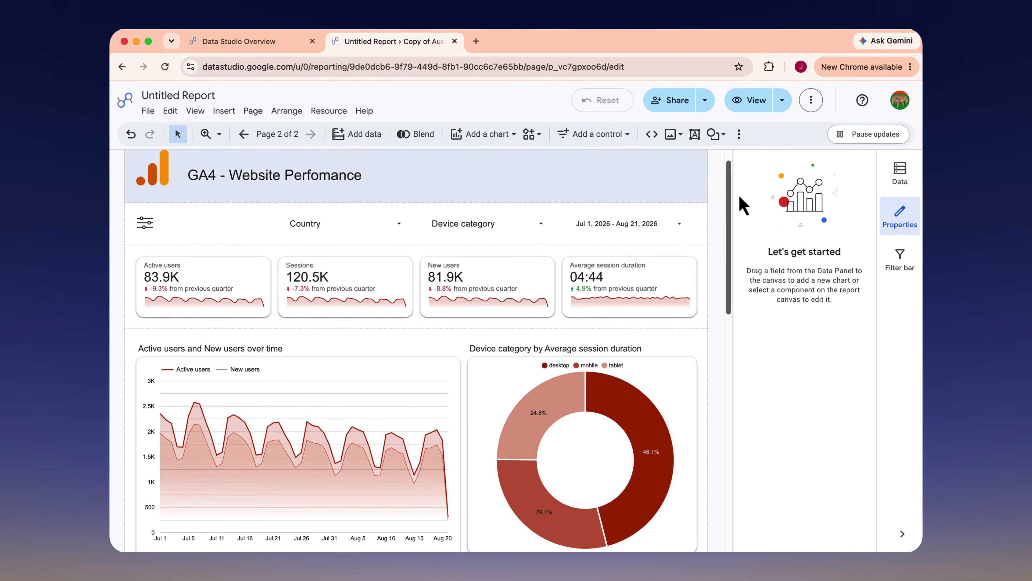
- Copy everything on the Audience page and paste it onto the blank second page
click(245, 135)
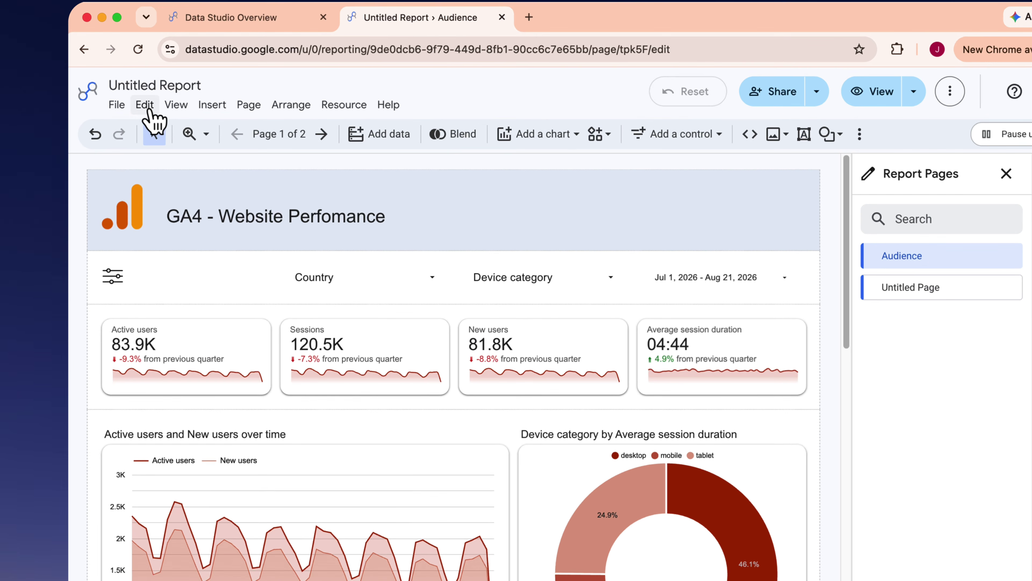
click(150, 115)
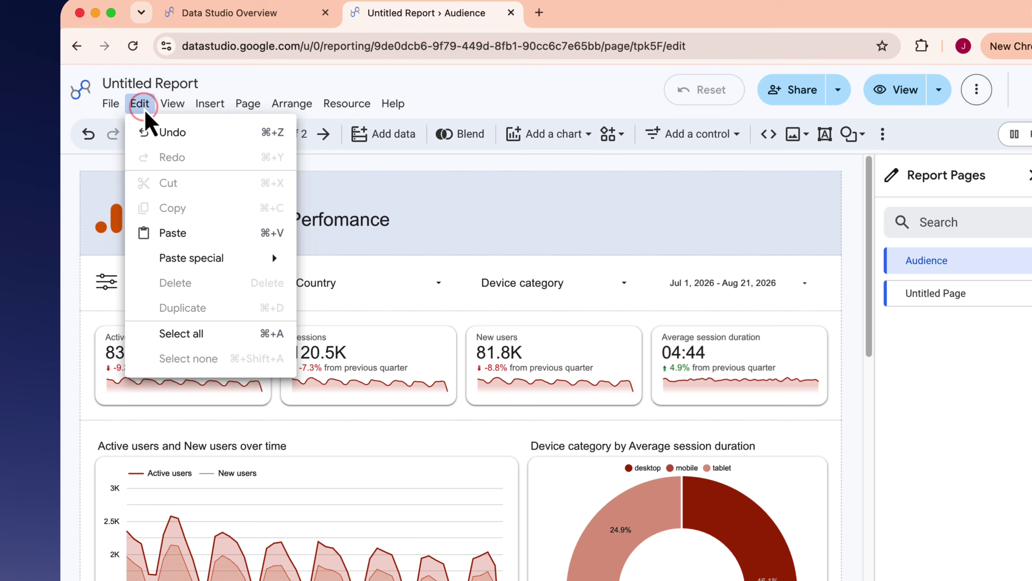
click(191, 337)
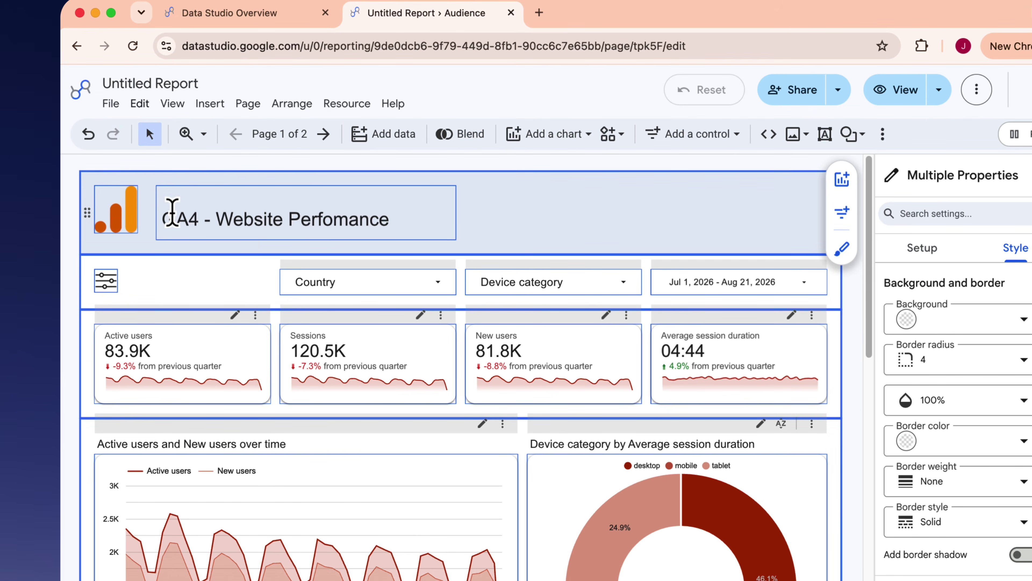
click(323, 136)
click(140, 104)
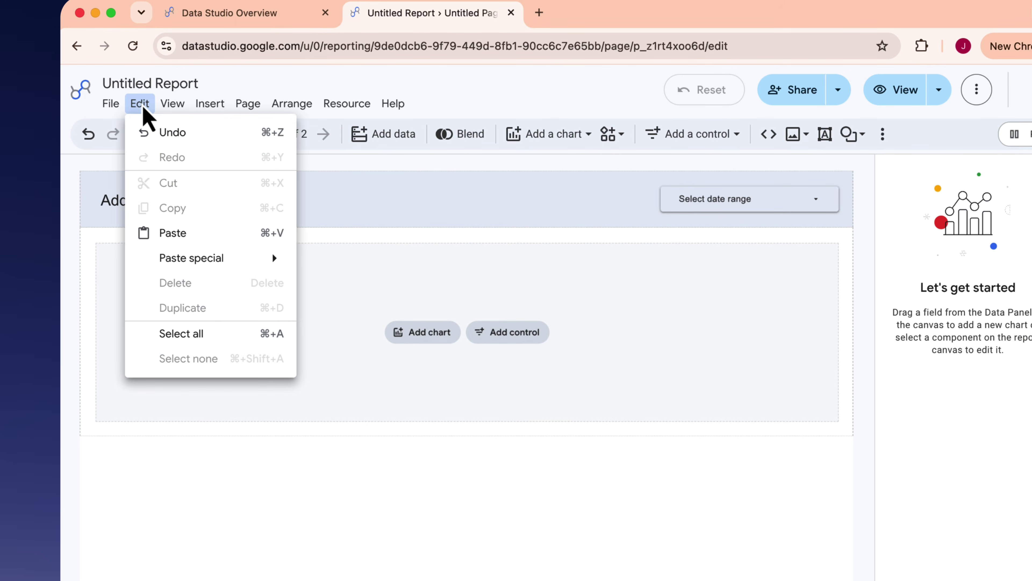
click(185, 233)
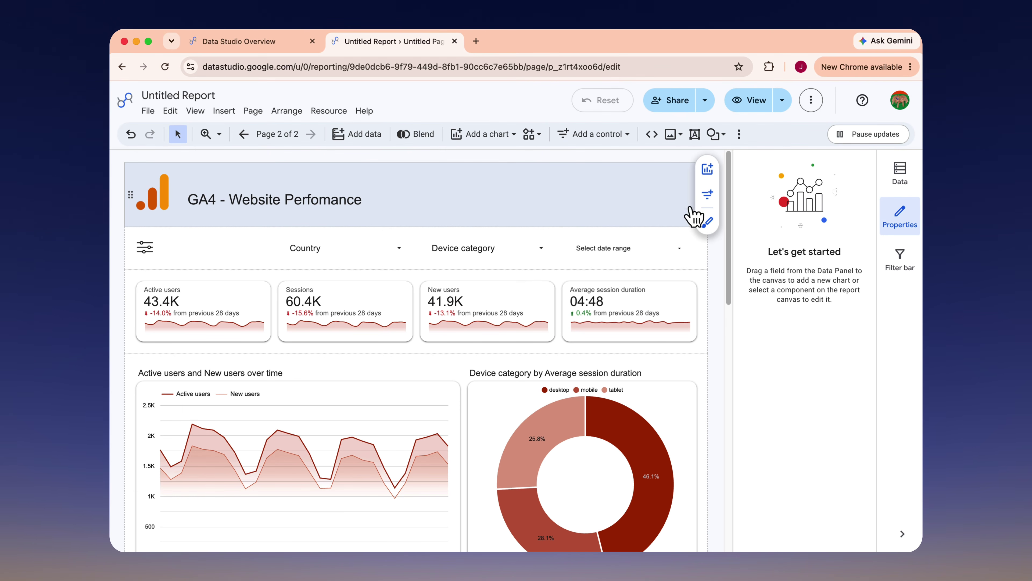
mouse_move(728, 212)
mouse_down()
mouse_move(736, 325)
mouse_move(729, 211)
mouse_up()
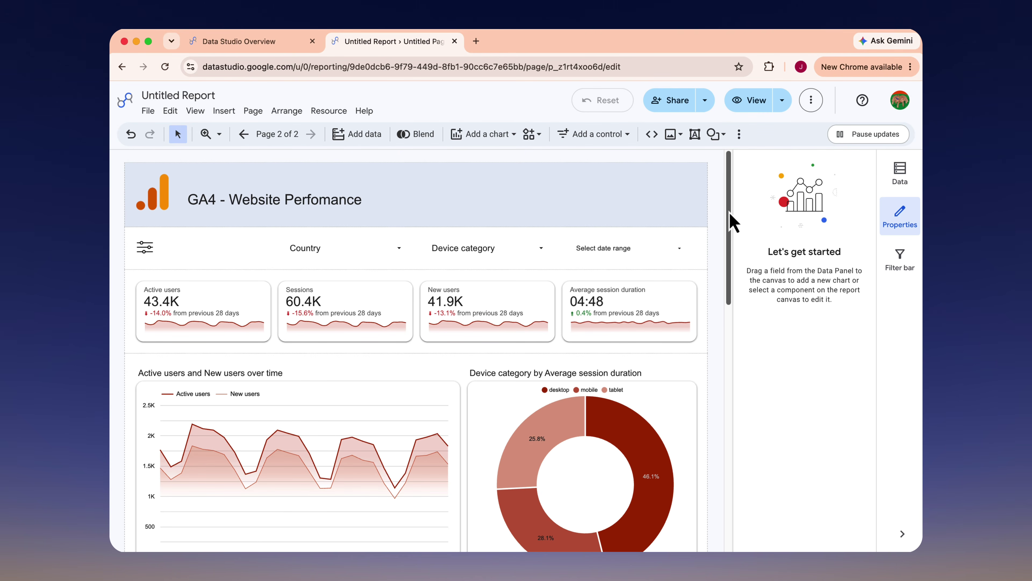
- Set the primary metric of the Active users scorecard on page 2 to Views
click(244, 303)
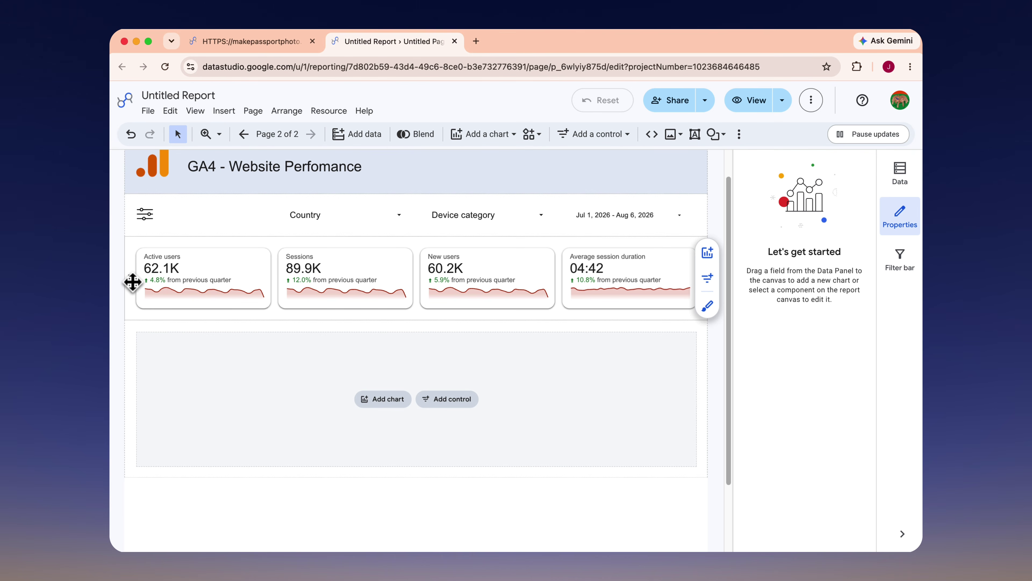
click(223, 272)
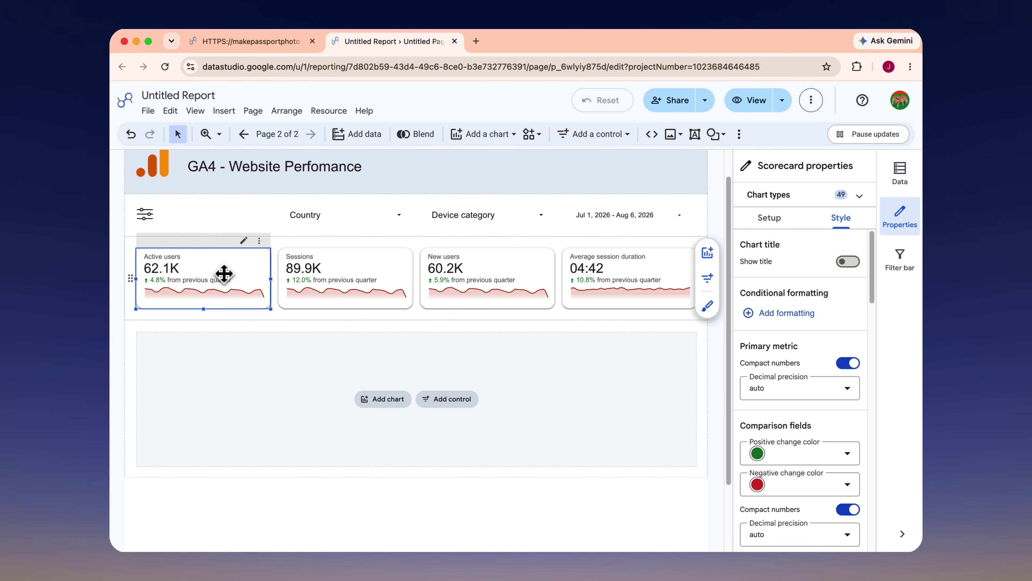
click(797, 380)
text(views)
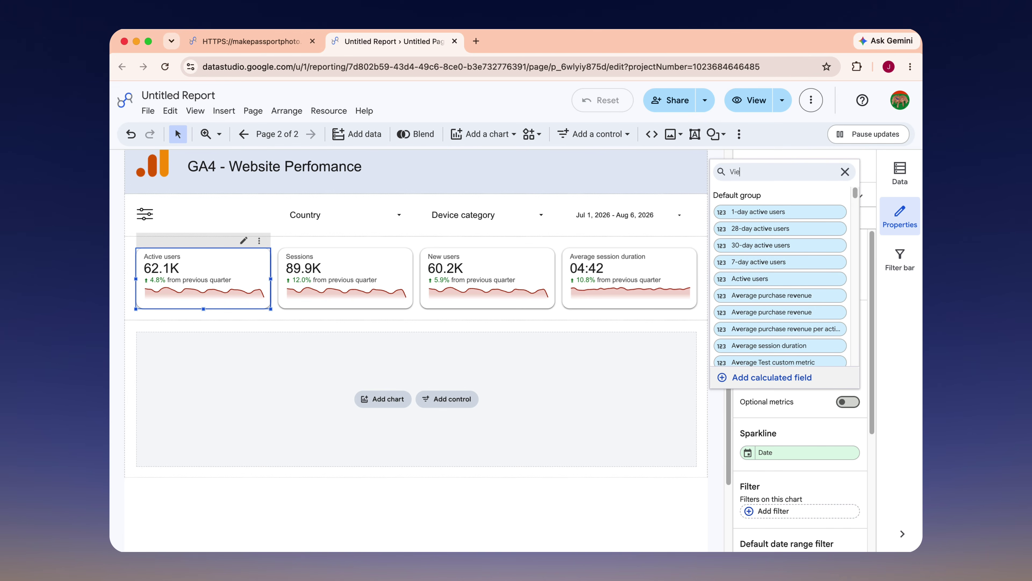
click(761, 232)
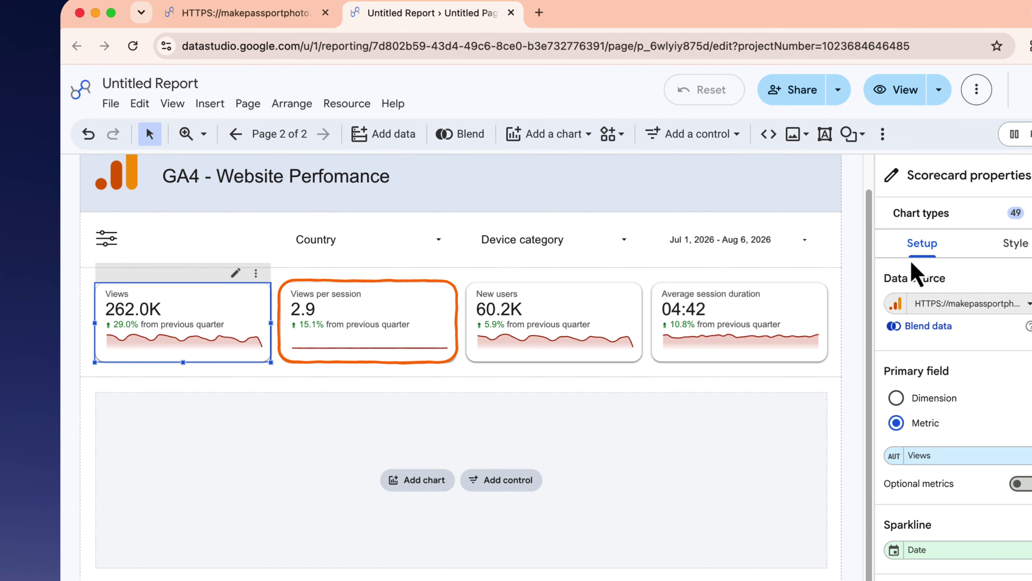
click(852, 387)
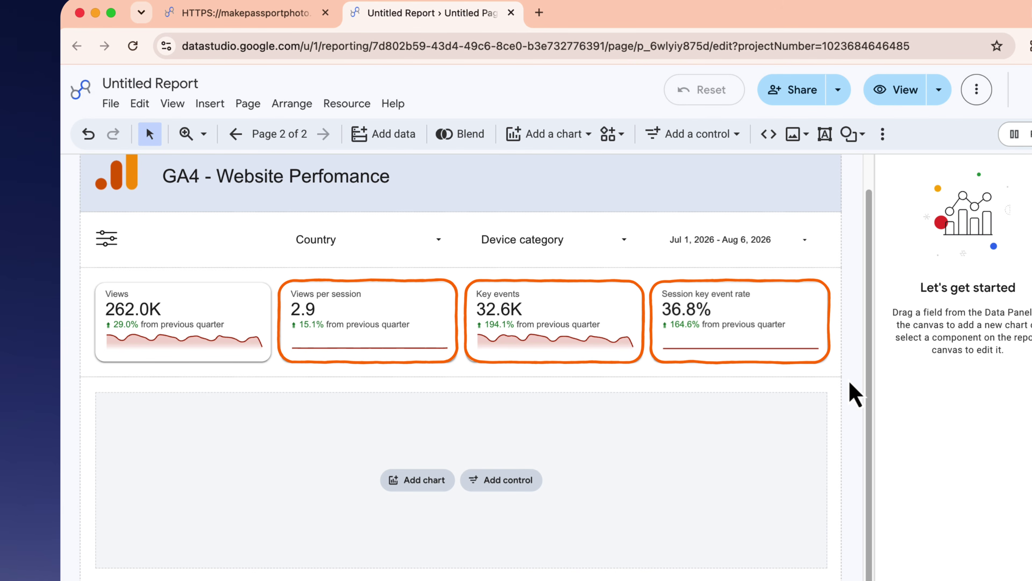
- Copy page 1's time series and donut chart section, paste it on page 2 and place it directly below the scorecards
scroll(851, 384, up, 1)
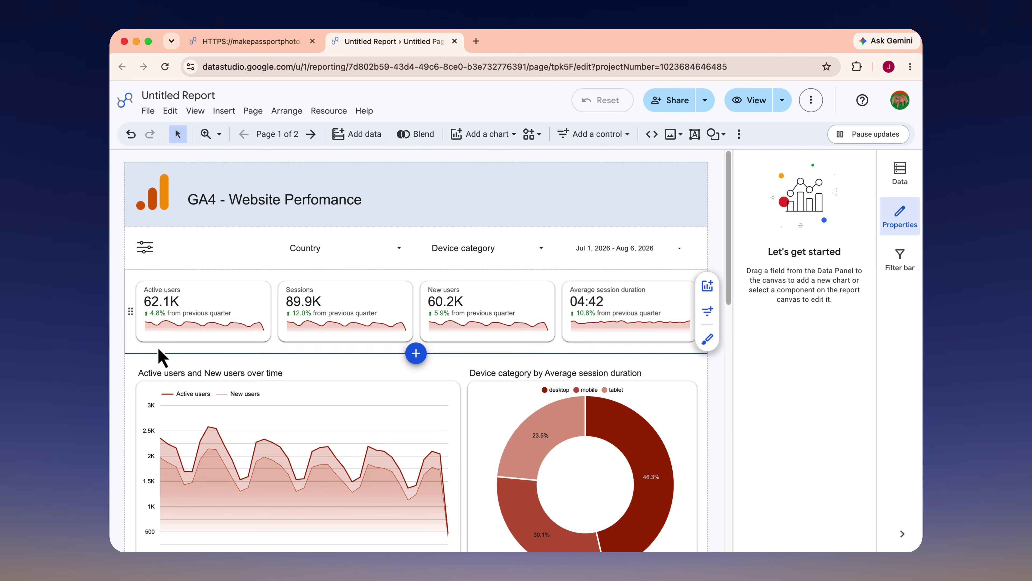
click(159, 361)
key(super+c)
click(312, 136)
key(super+v)
scroll(179, 420, down, 5)
drag(129, 426, 130, 346)
- Convert the Active users and New users time series on page 2 into a smoothed bar funnel chart
click(364, 323)
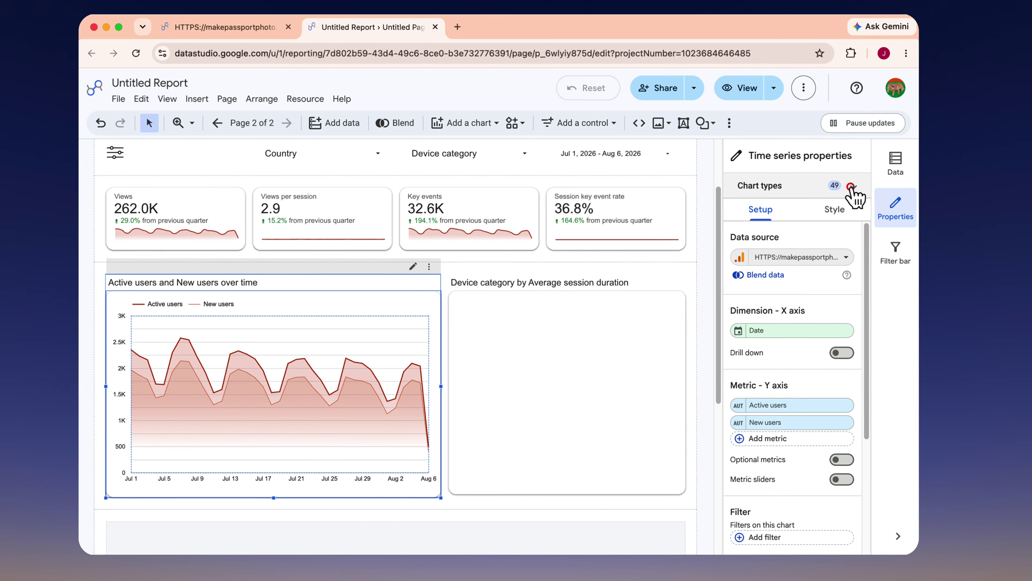
click(858, 196)
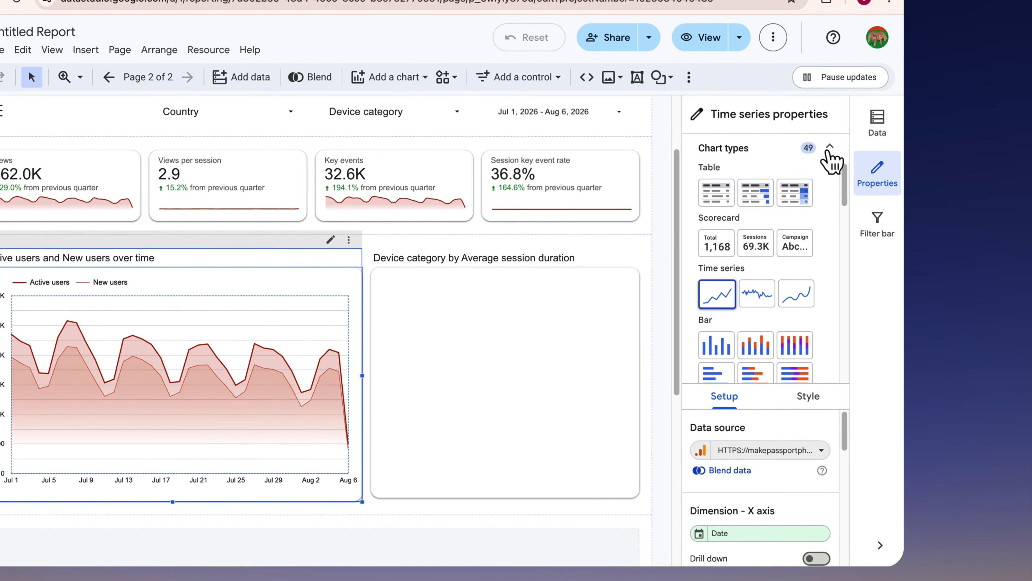
drag(846, 224, 858, 379)
click(713, 360)
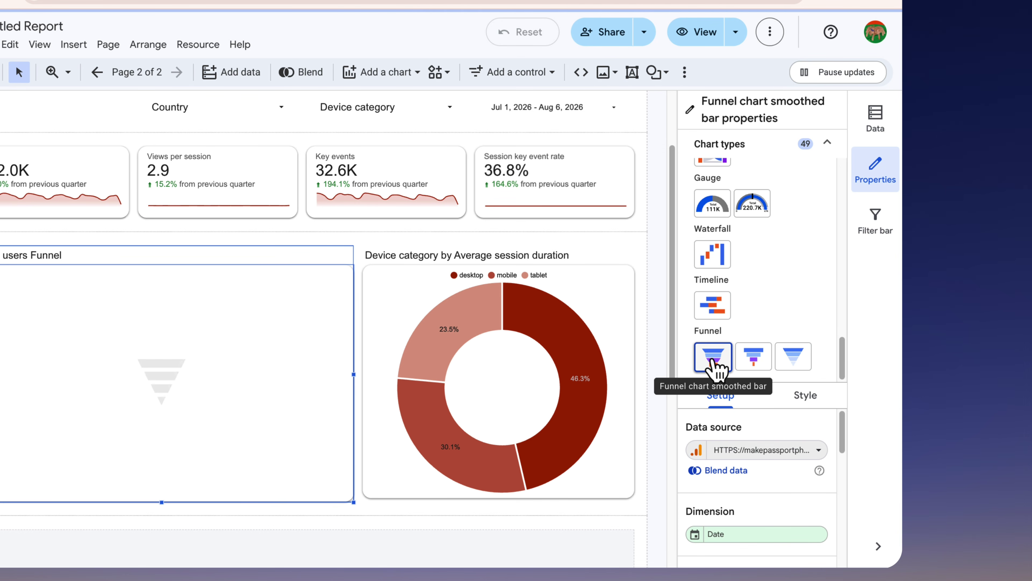
click(246, 347)
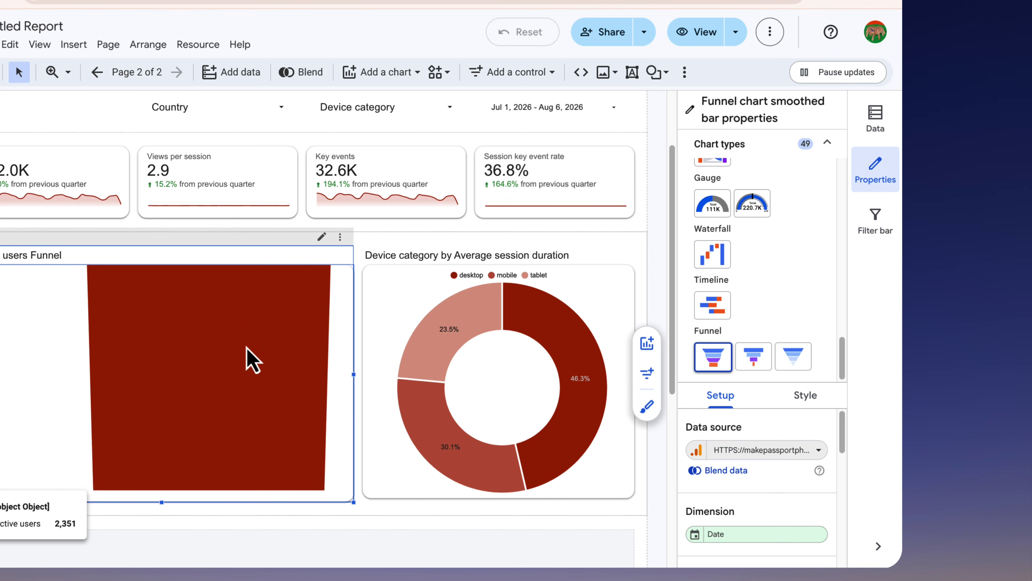
- Set the funnel chart's metric to Event count and its dimension to Event name
click(766, 376)
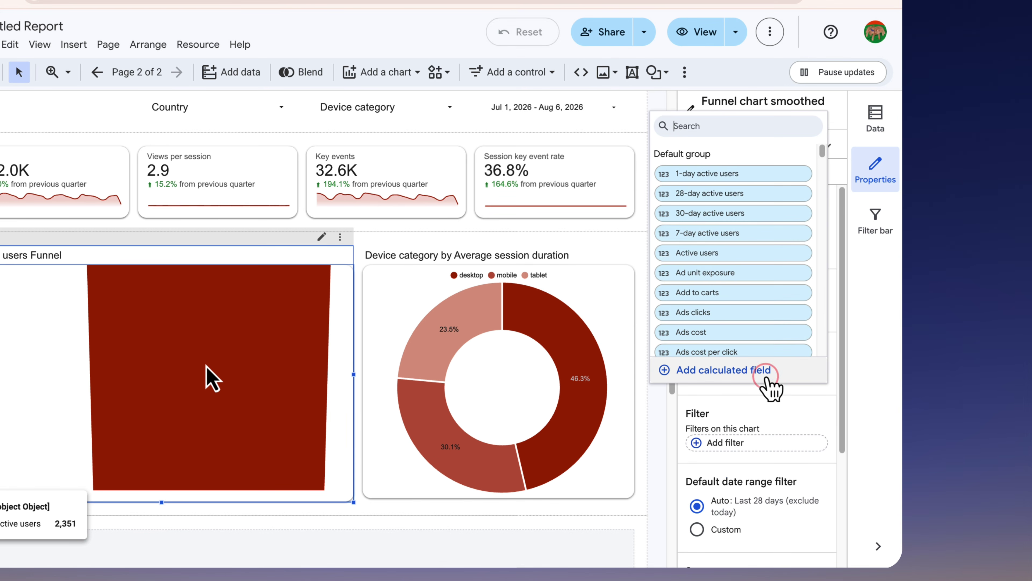
text(event)
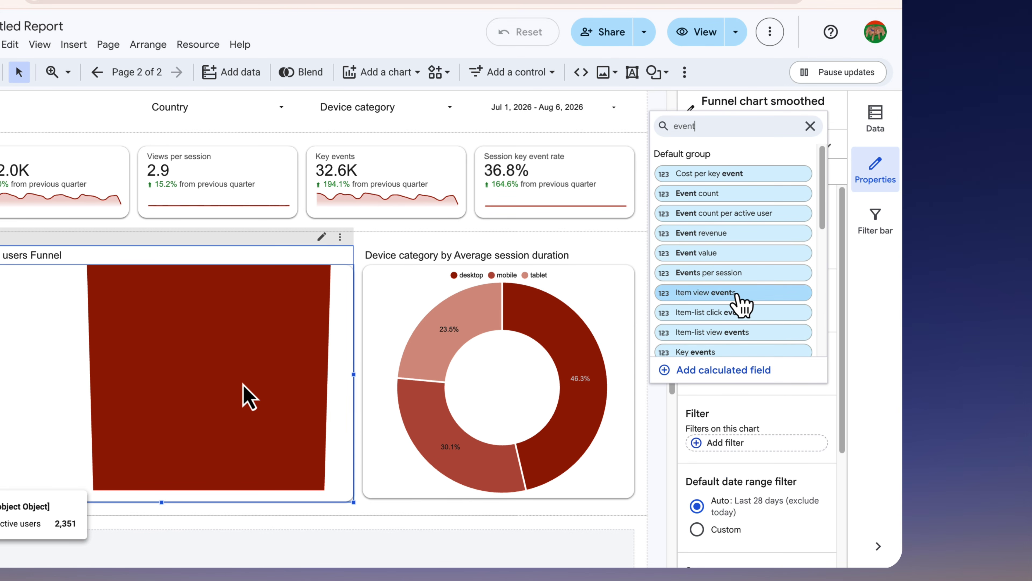
click(709, 193)
click(727, 310)
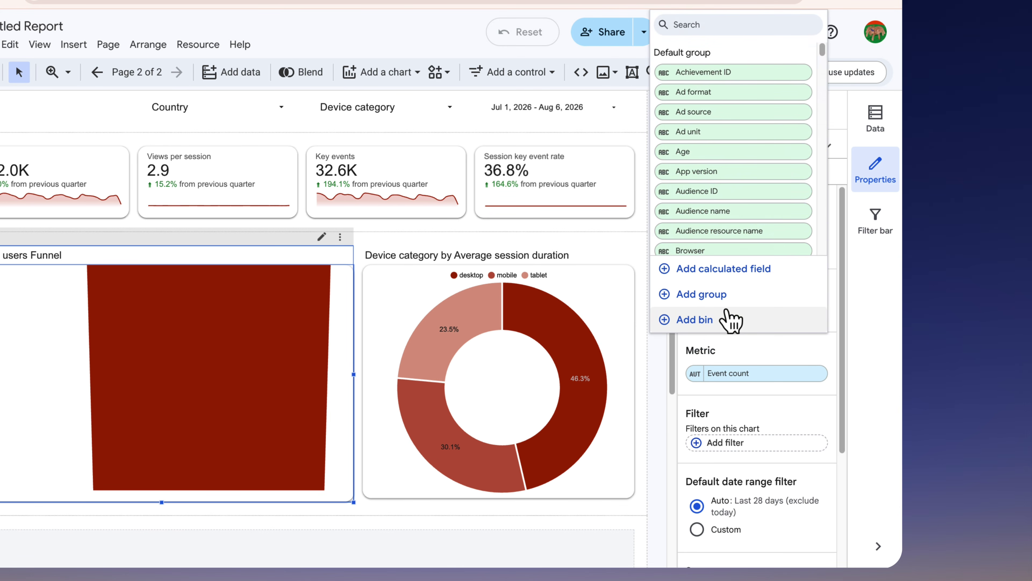
text(event)
click(716, 115)
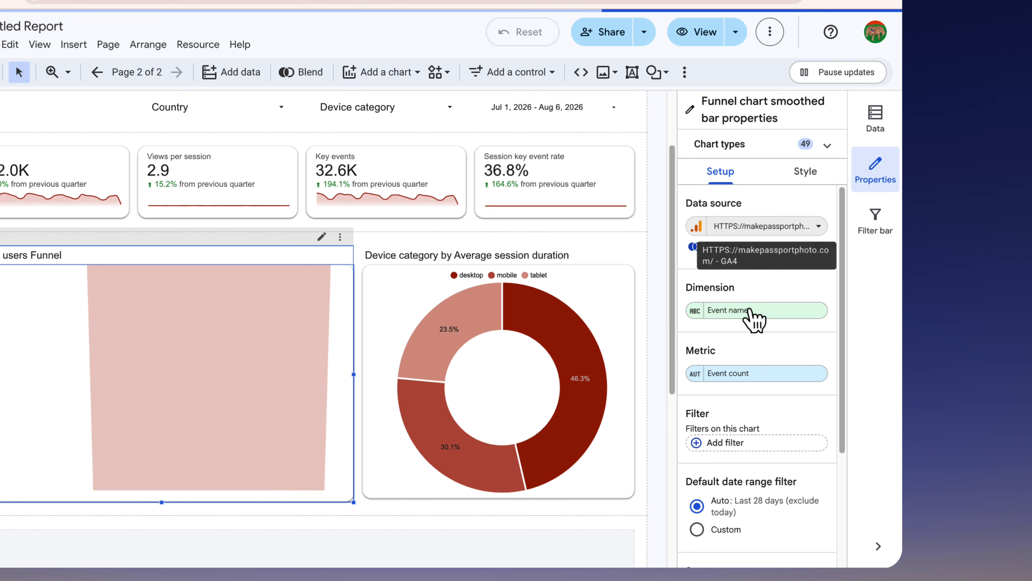
- Sort the funnel chart by Event count in descending order
scroll(809, 390, down, 4)
click(738, 440)
text(event)
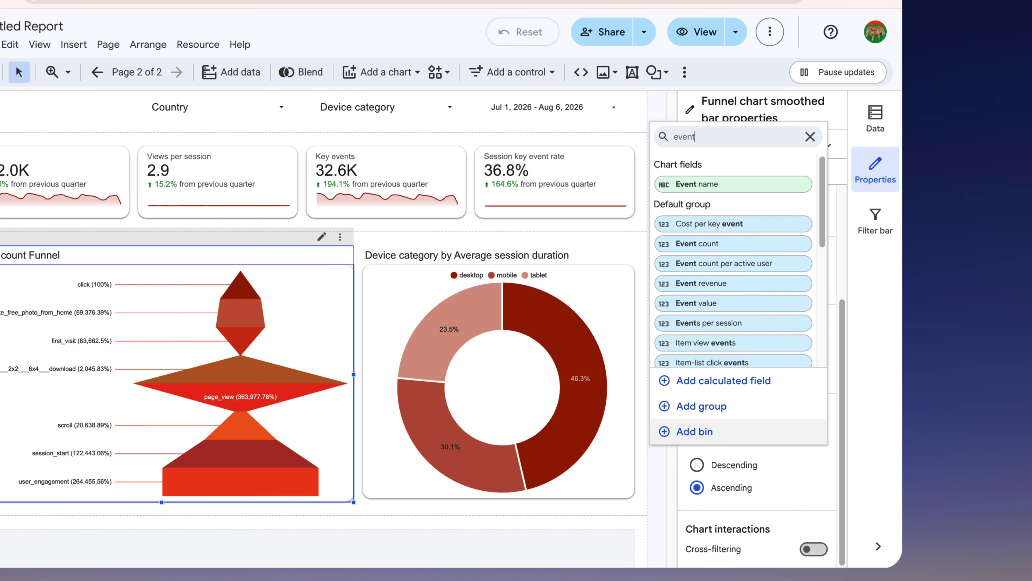
click(715, 254)
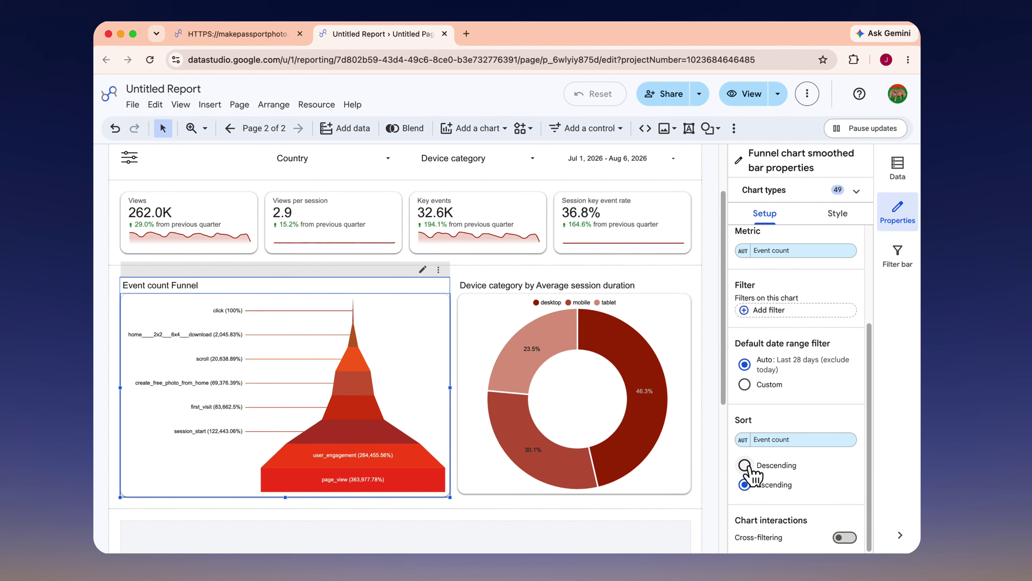
click(706, 465)
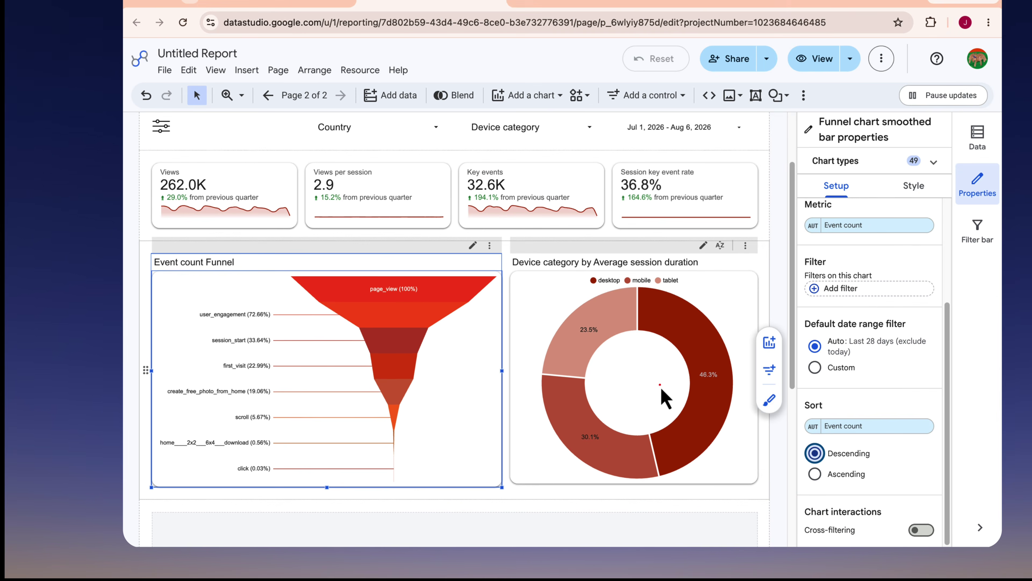
- Convert the Device category donut chart on page 2 into a table with heatmap
click(772, 357)
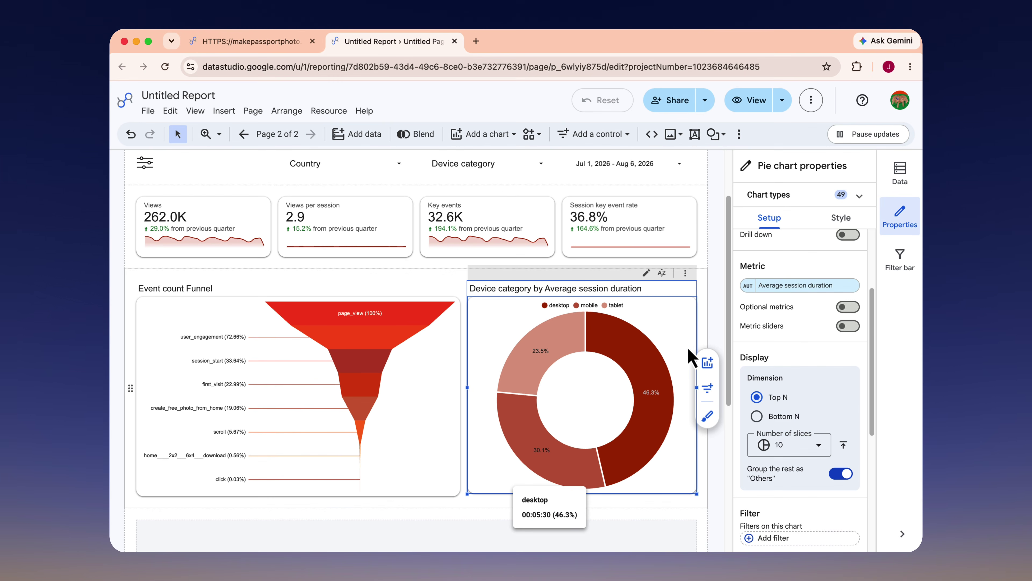
click(859, 203)
scroll(853, 228, up, 10)
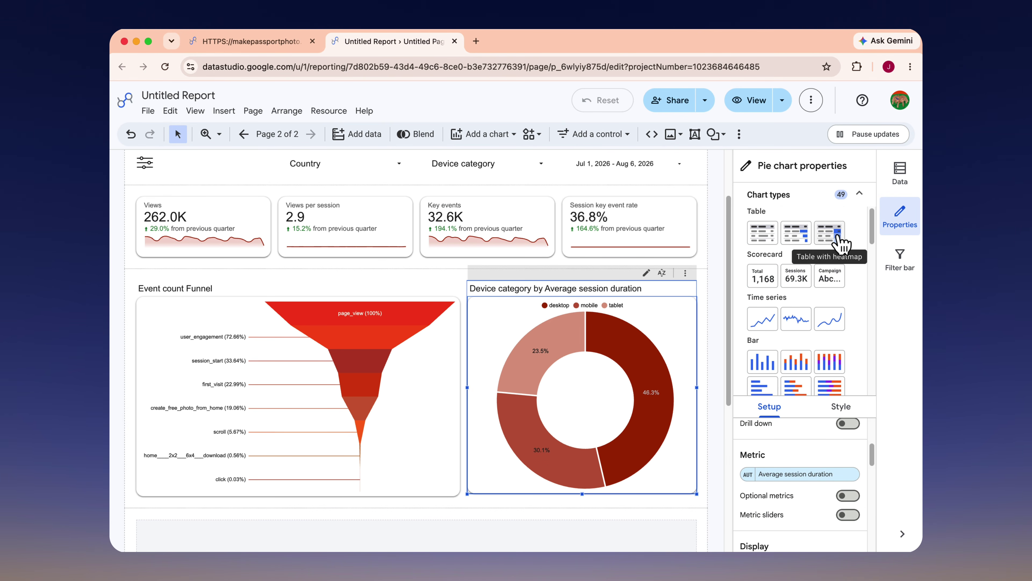
click(846, 240)
- Set the heatmap table's dimension to Page title and its metric to Views
click(780, 334)
text(page ti)
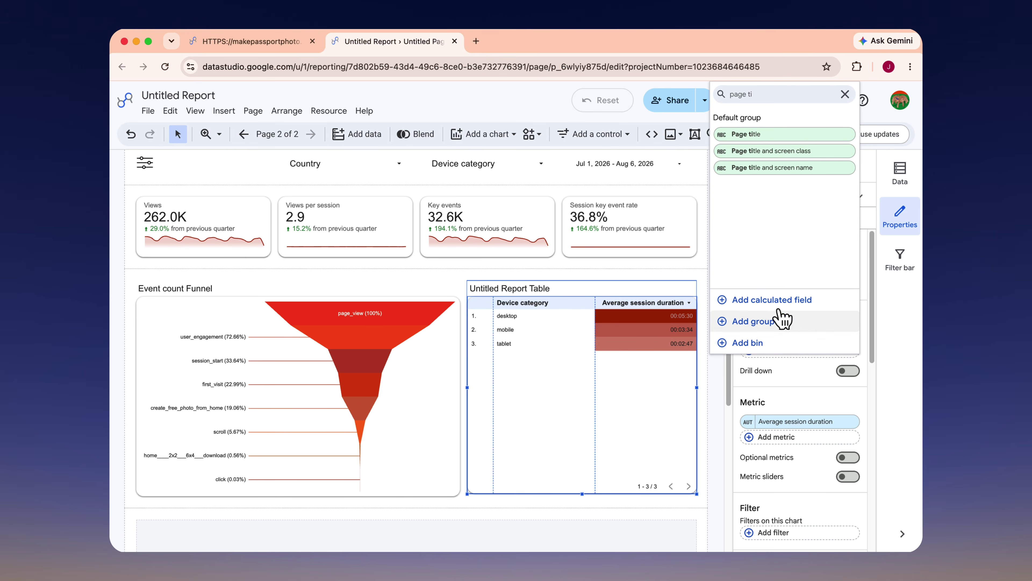
click(784, 134)
click(808, 421)
text(views)
click(731, 270)
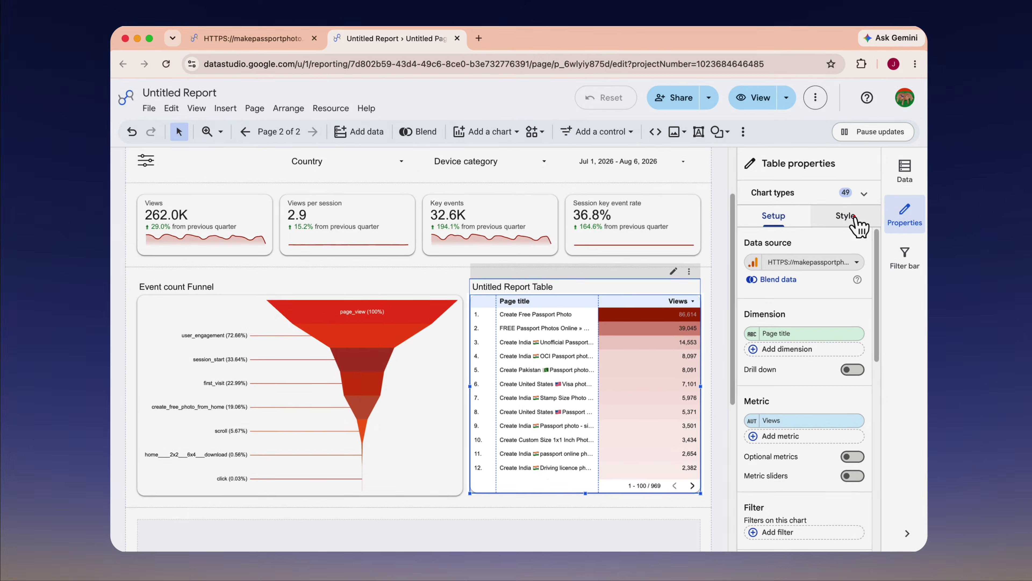
- Change the heatmap table's chart title to "Makepassportphoto table"
click(1006, 146)
triple_click(788, 291)
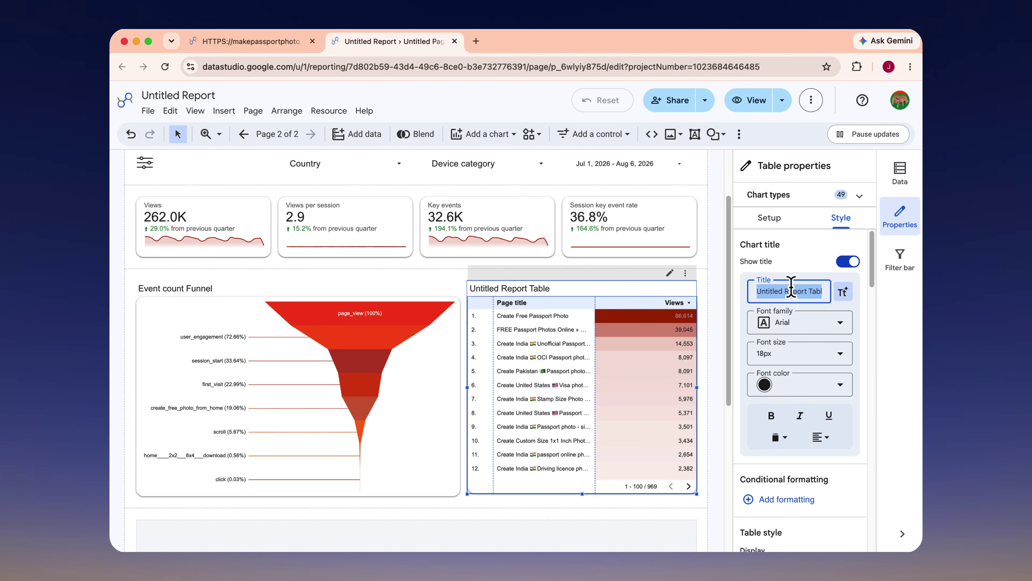
text(Makepassportphoto table)
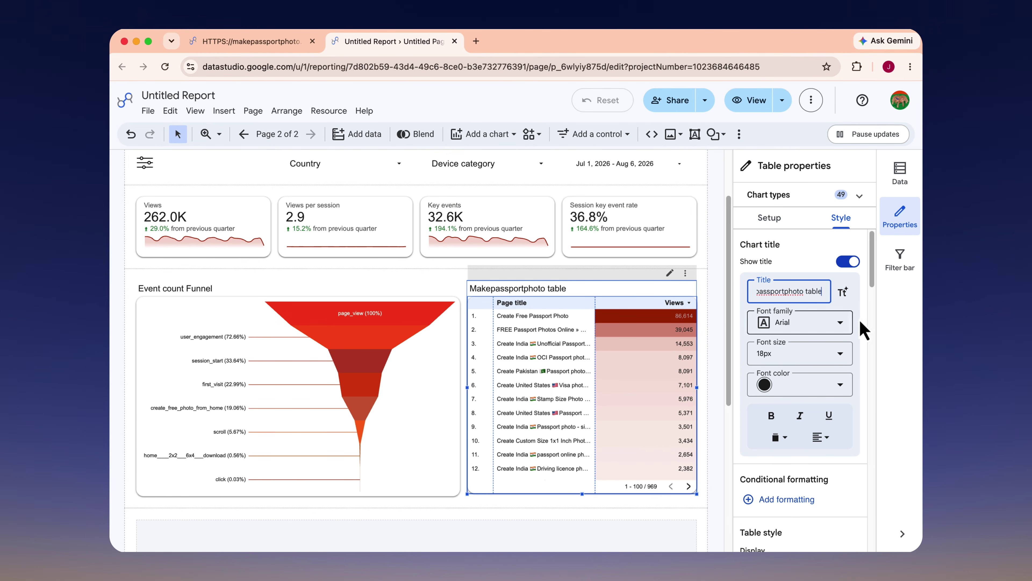
click(890, 331)
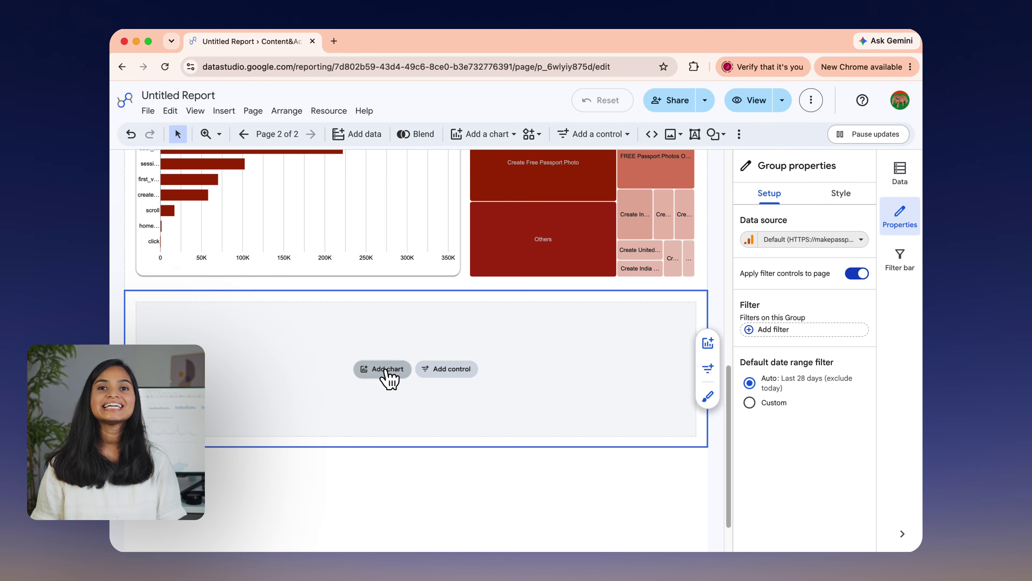
- Add a time series chart to the empty section below the bar chart and treemap on page 2
click(386, 372)
click(178, 200)
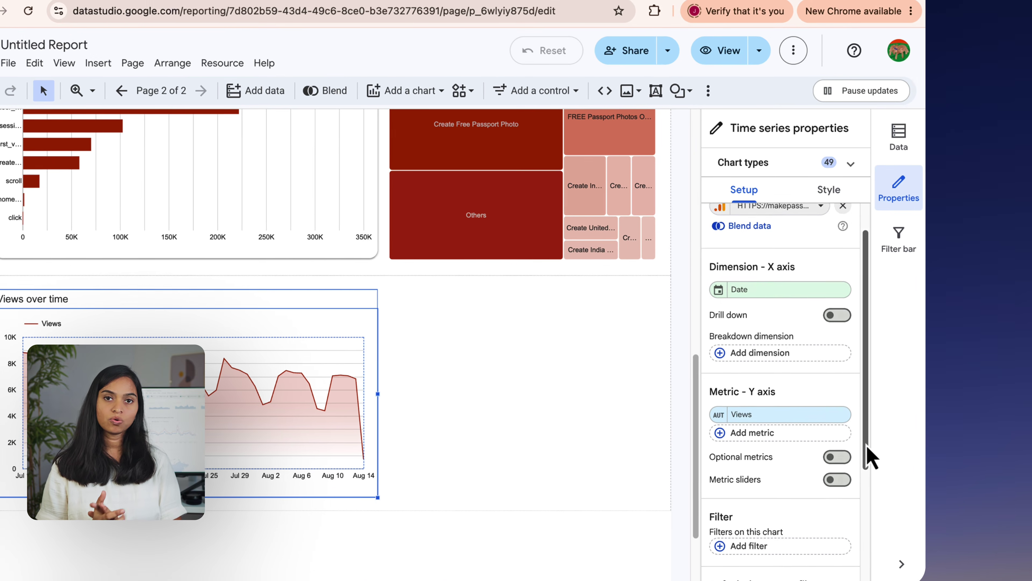
- Replace the new time series' Views metric with a calculated field named "New User rate", defined as New users / Active users
drag(870, 417, 879, 478)
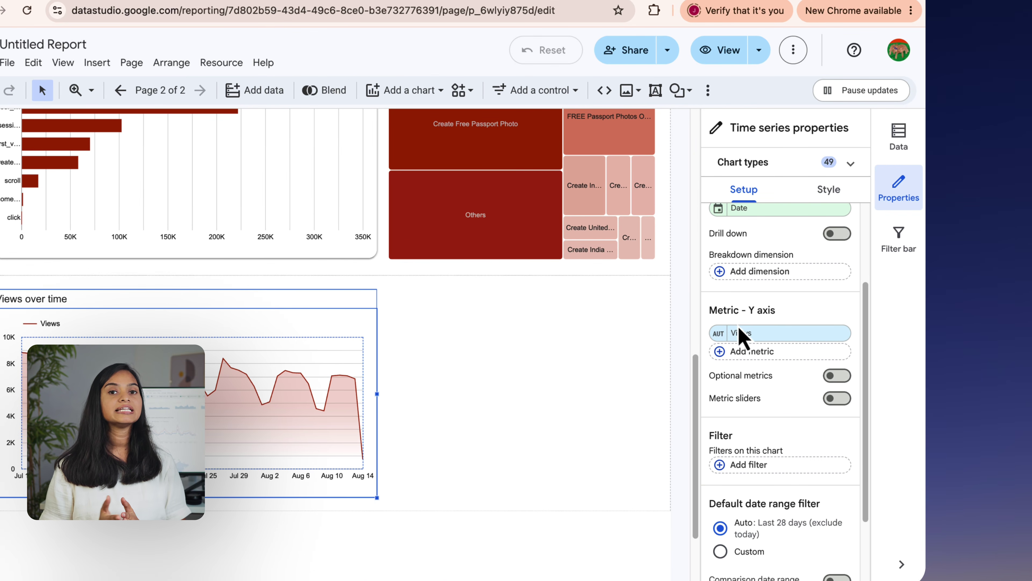
click(742, 333)
click(746, 331)
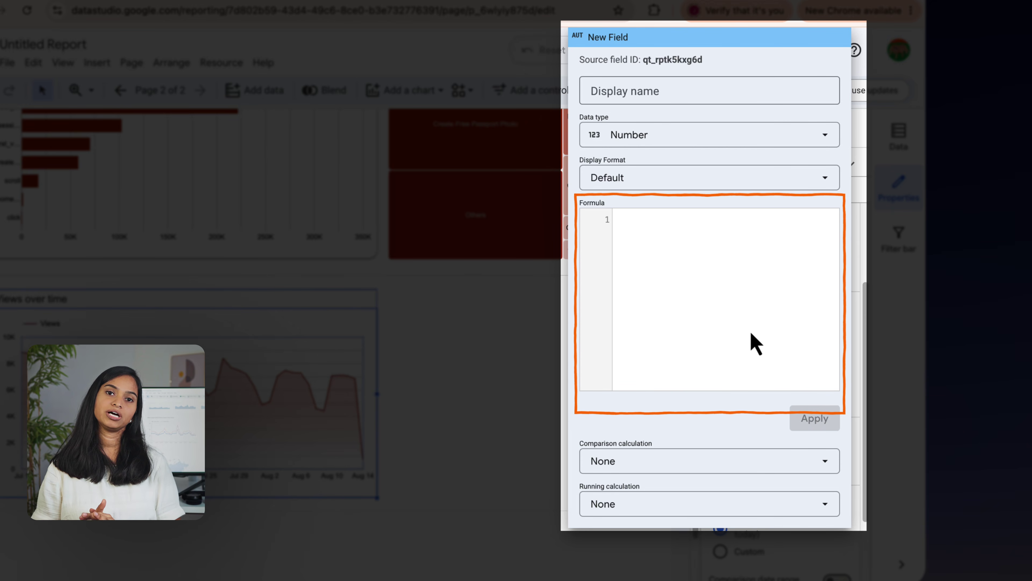
click(685, 95)
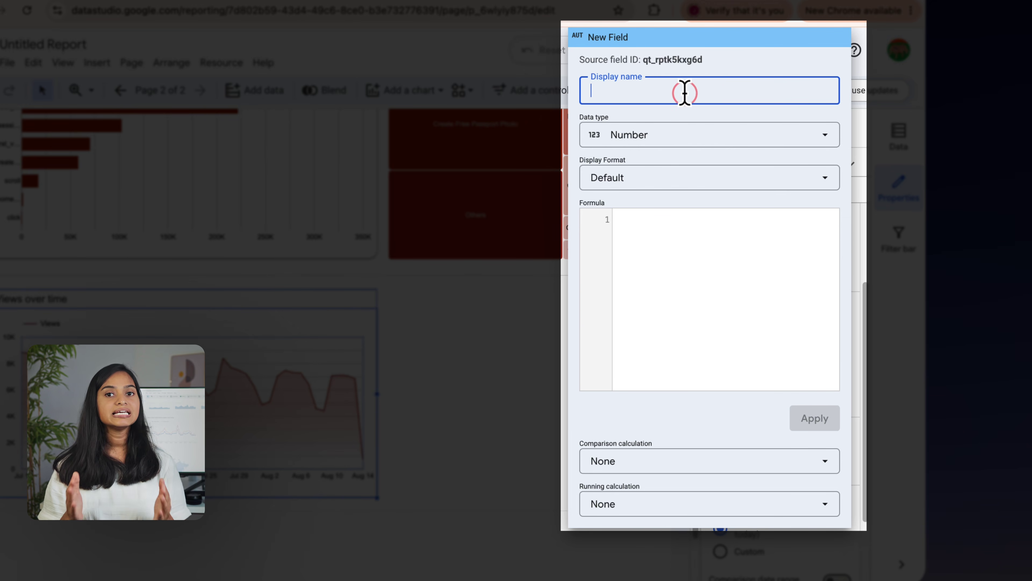
text(New User rate)
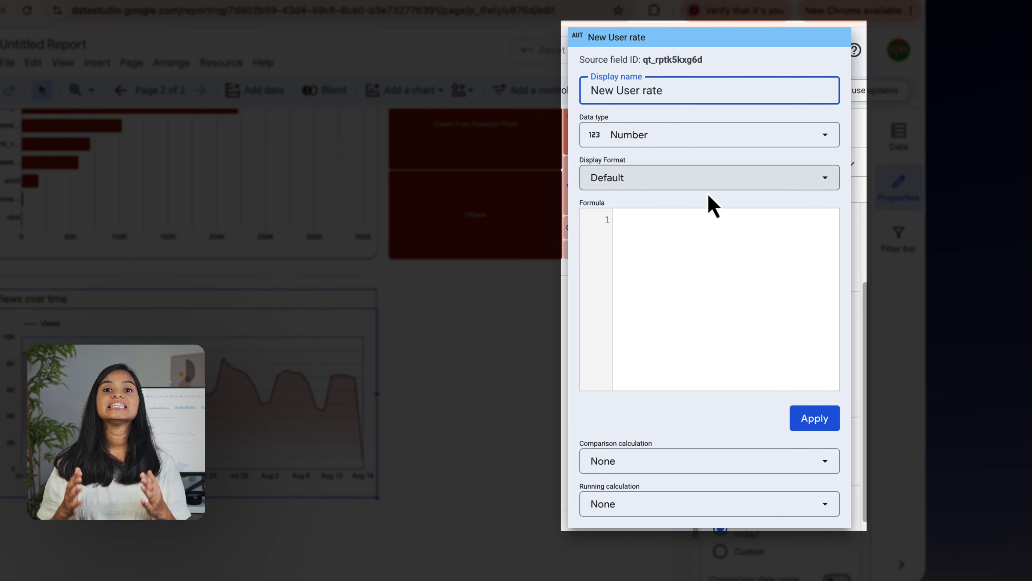
click(696, 220)
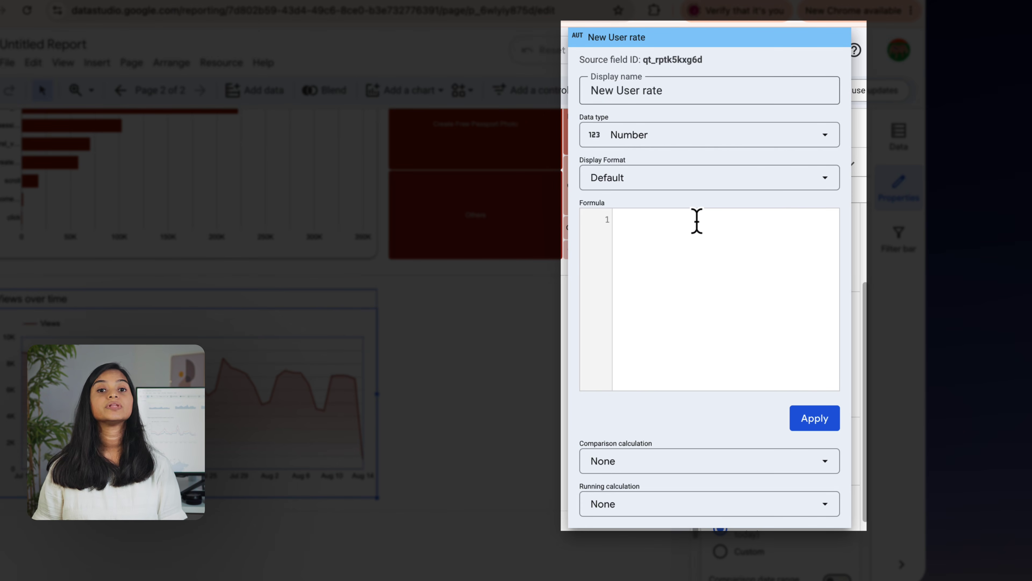
text(new)
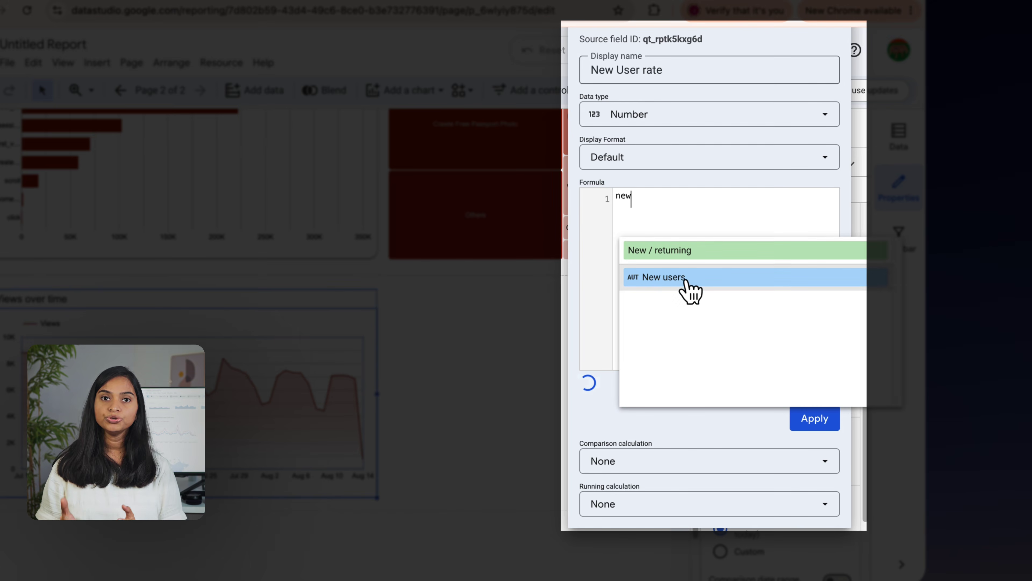
click(687, 292)
text(/acti)
click(711, 254)
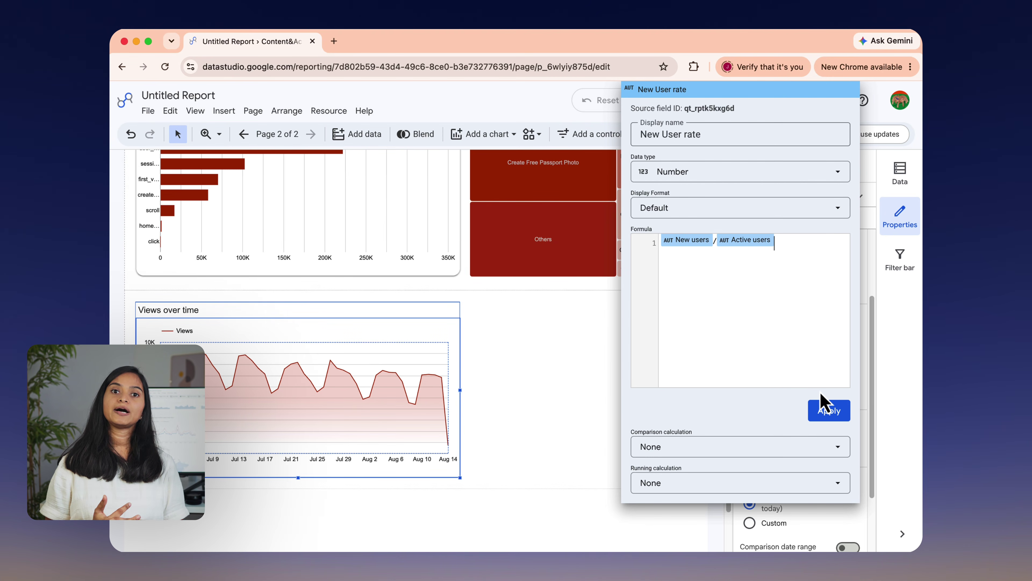
click(833, 415)
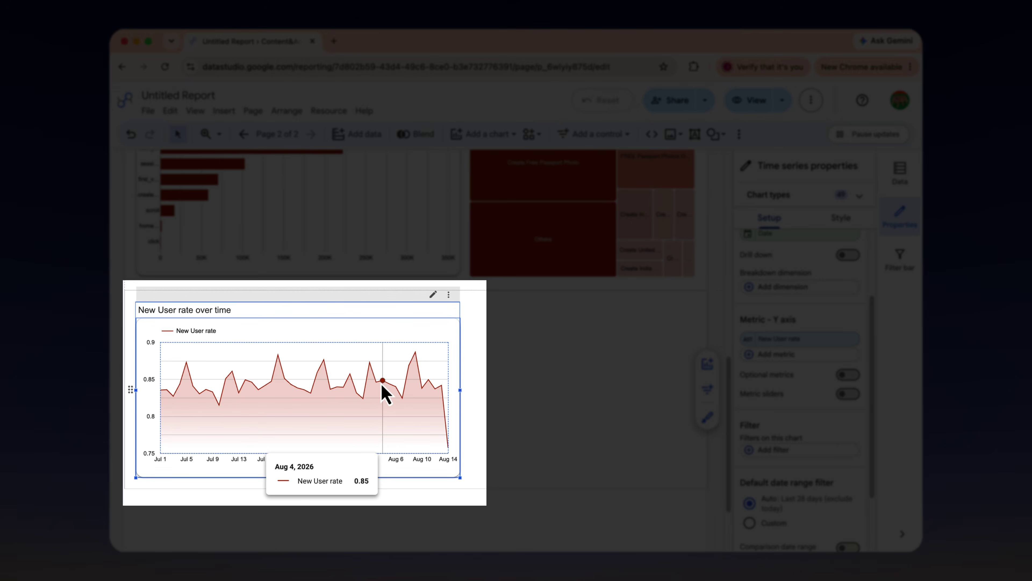
- Add a pie chart to the same section, filling the empty space beside the New User rate time series
click(533, 380)
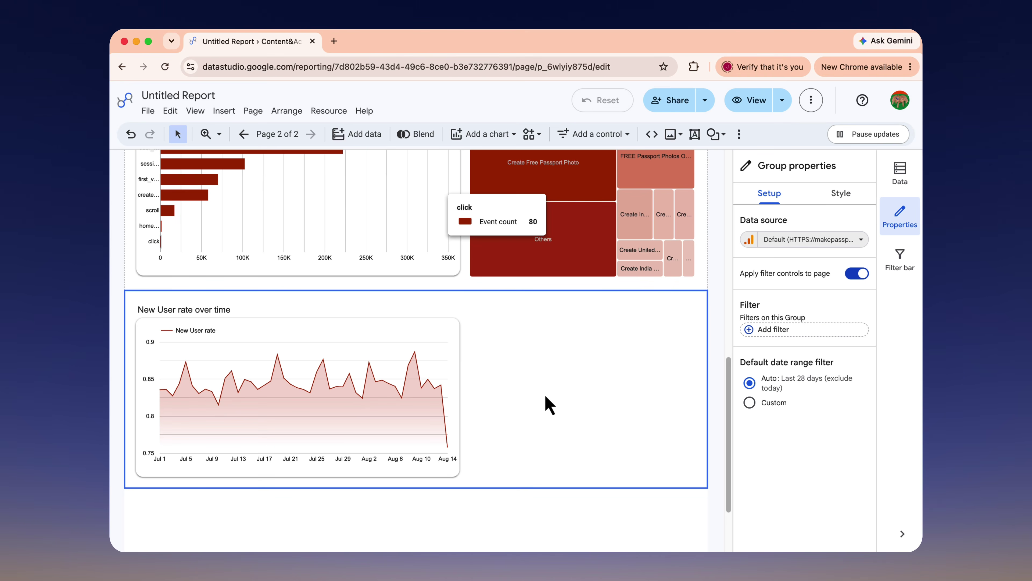
click(712, 368)
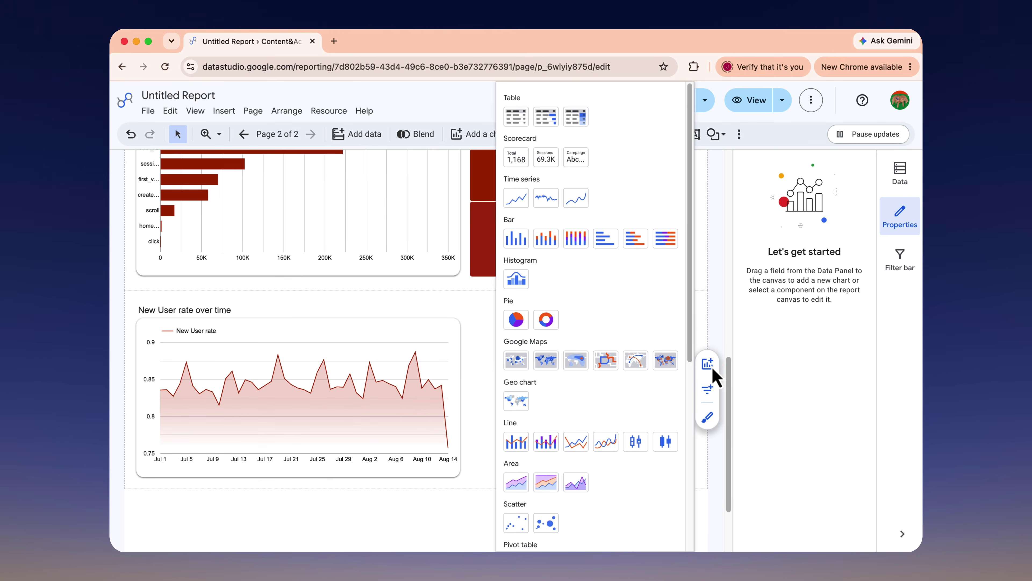
click(522, 325)
drag(468, 303, 696, 475)
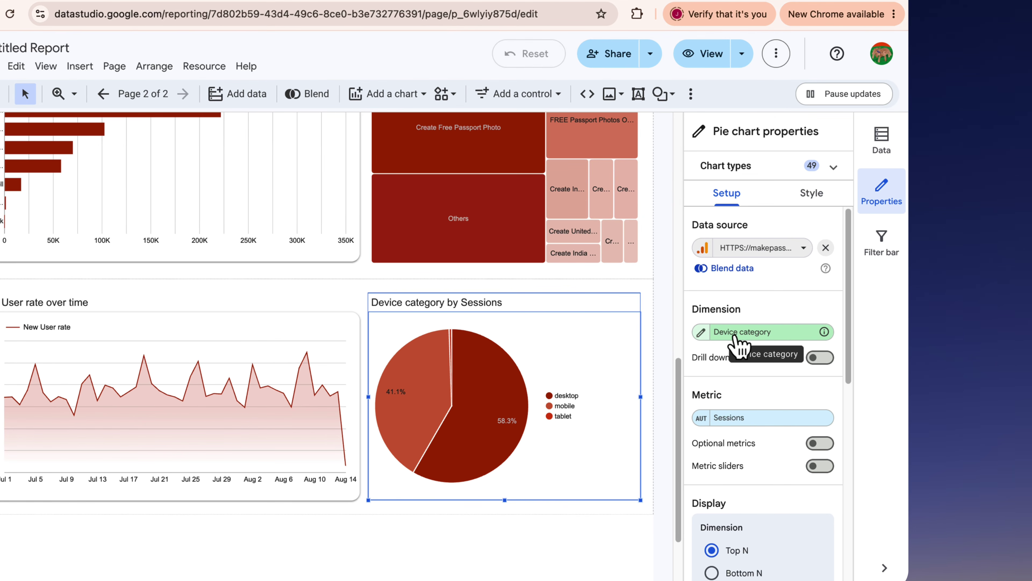
- Start a new calculated field named "Market" to replace the Device category dimension of the pie chart
click(733, 333)
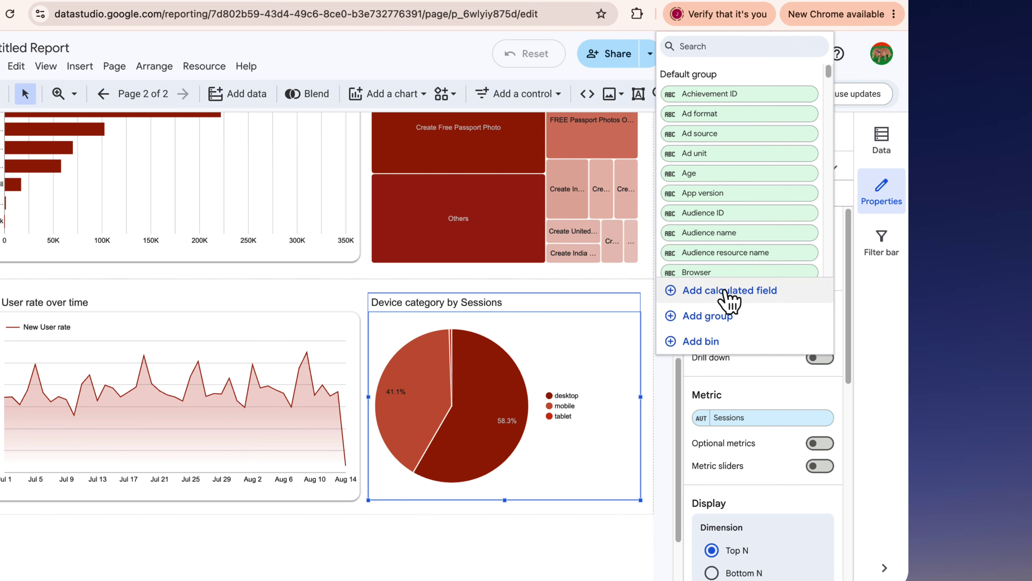
click(724, 291)
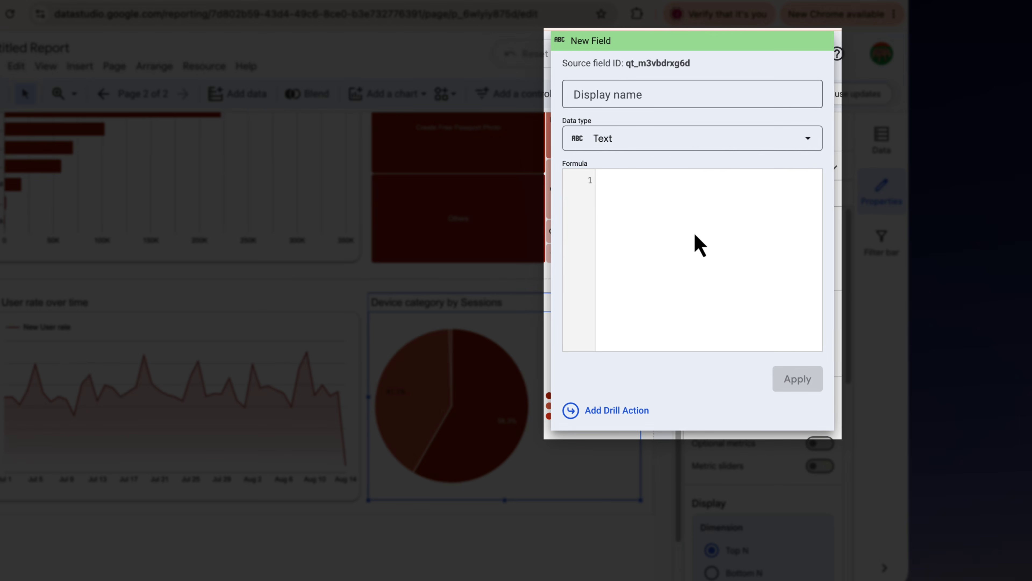
click(692, 92)
text(Market)
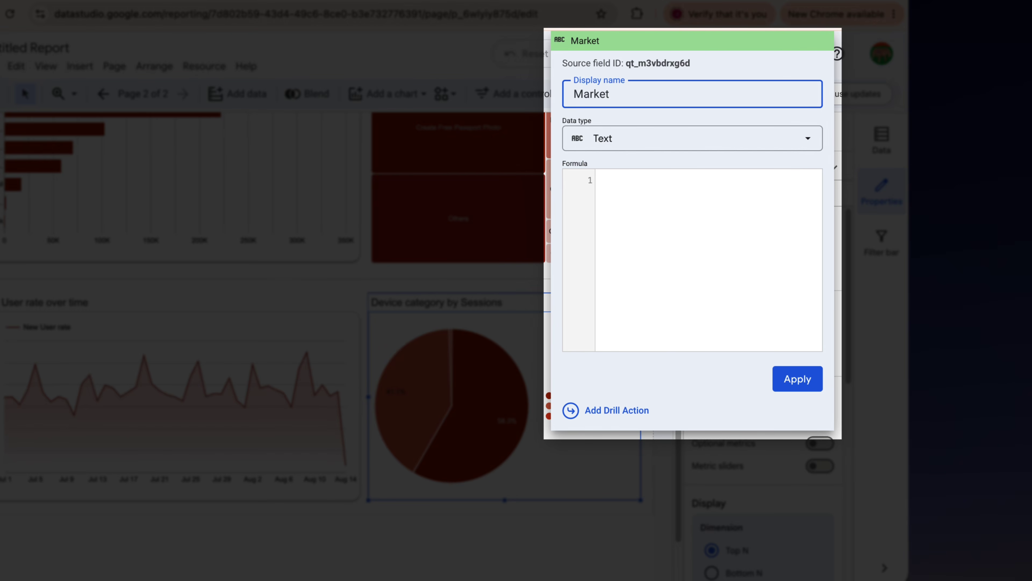
- Define Market with a CASE formula returning 'India' when Country = 'India', else 'Rest of the World', and apply it to the pie chart
click(661, 272)
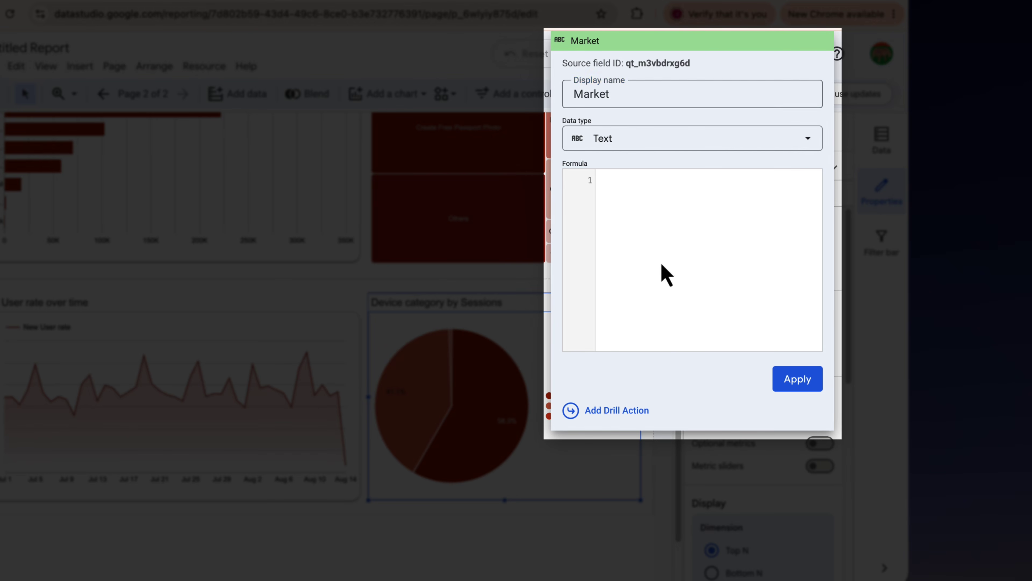
text(Case)
key(Return)
text(when Country = 'India')
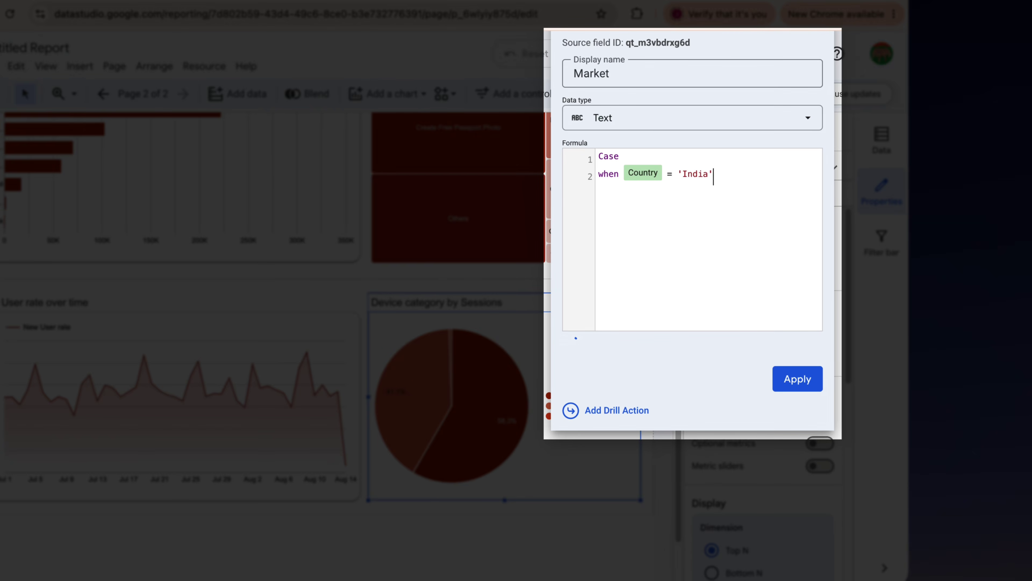
text( then 'India')
key(Return)
text(Else 'Rest of the World')
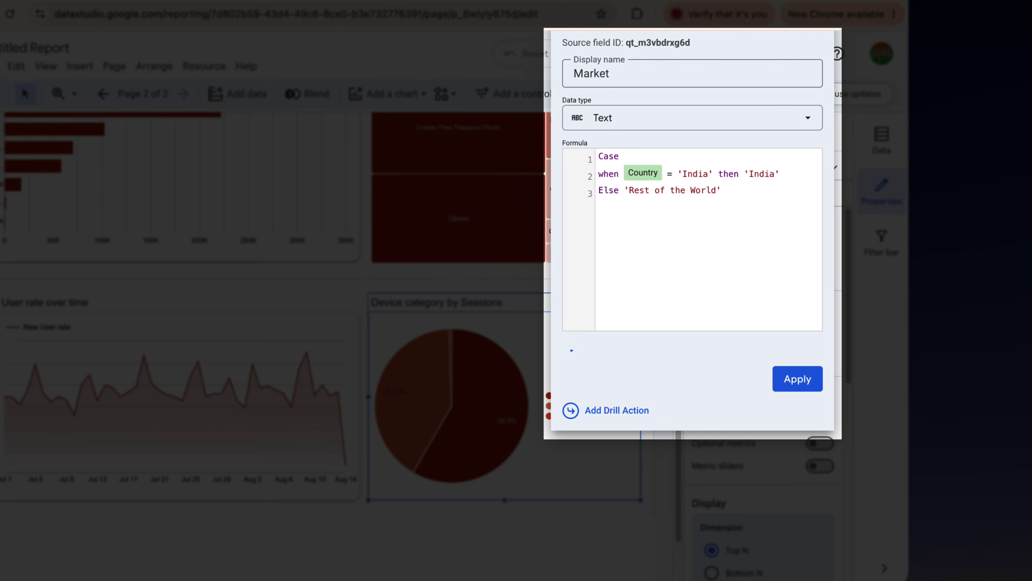
key(Return)
text(End)
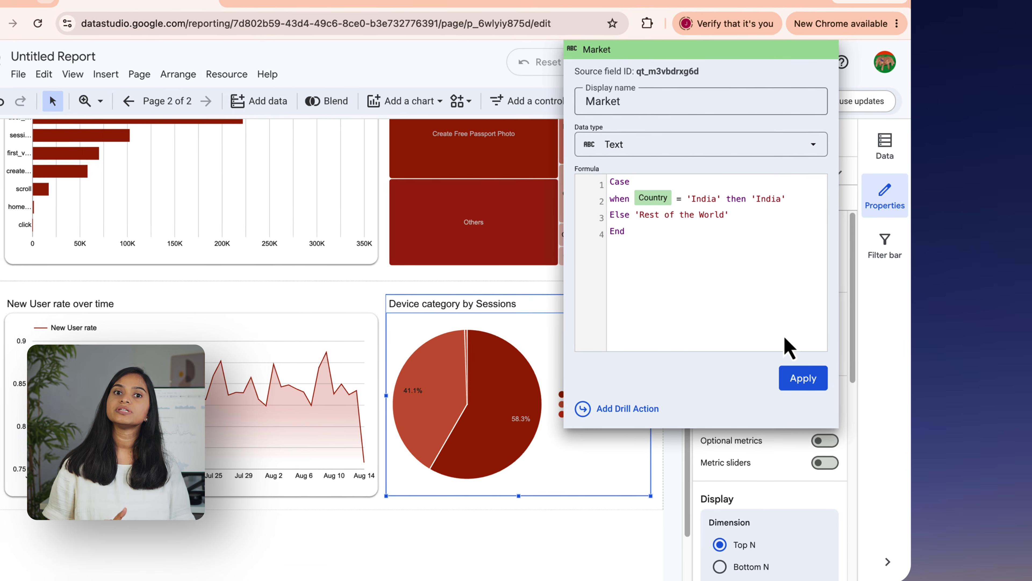
click(799, 378)
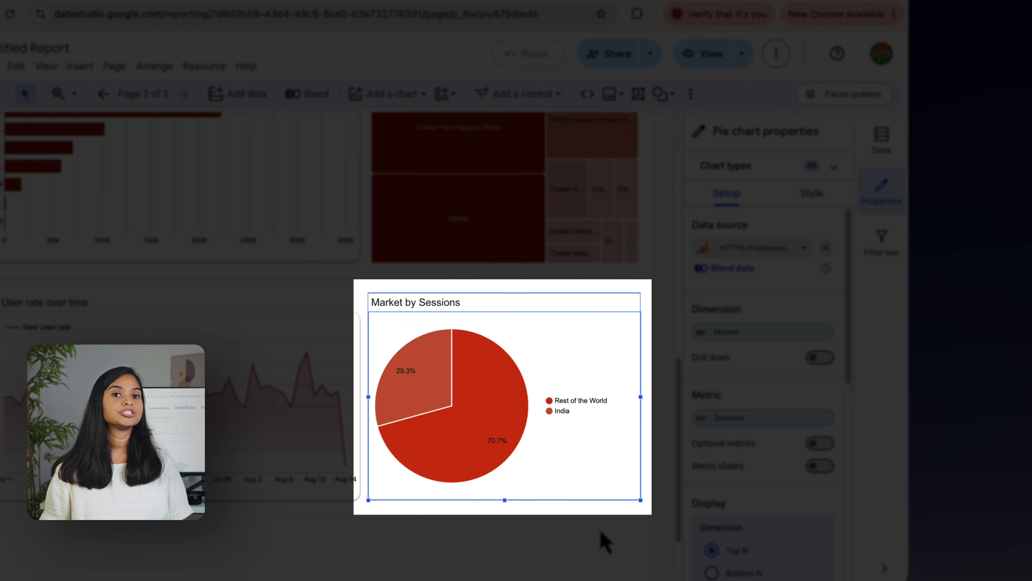
mouse_move(480, 435)
mouse_move(437, 397)
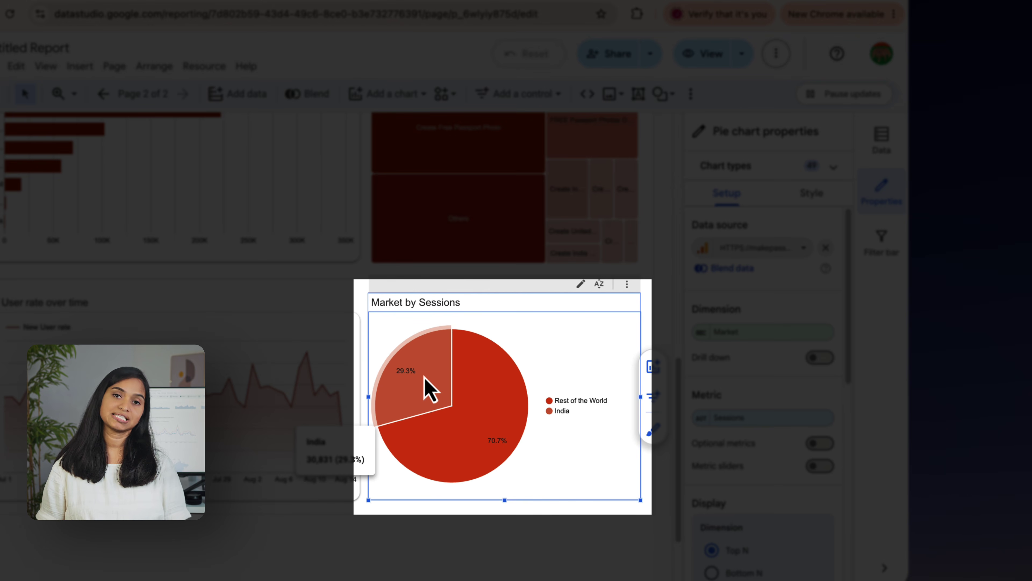
click(426, 381)
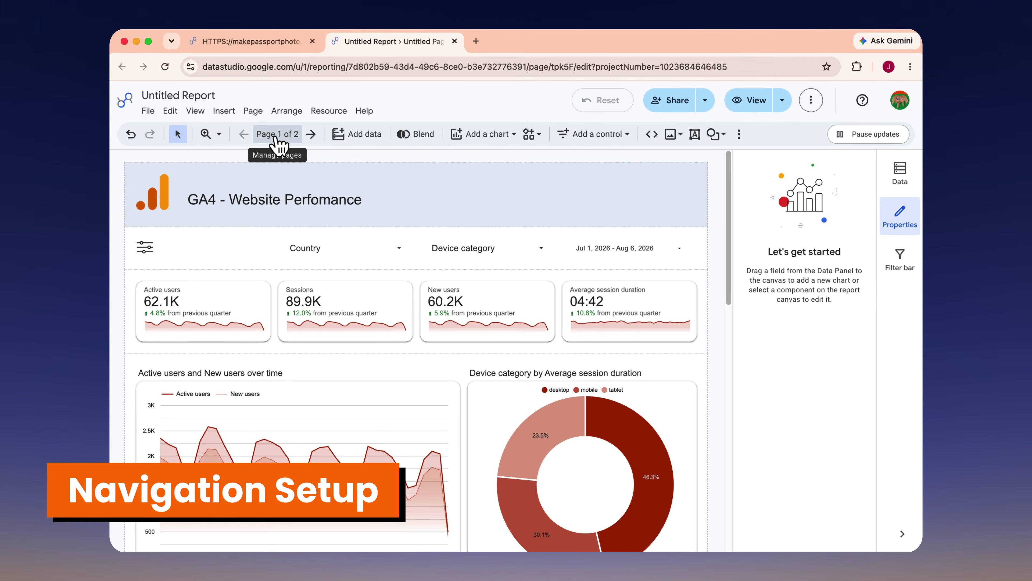
- Rename the report's first page to "Audience" in the report page list
click(276, 137)
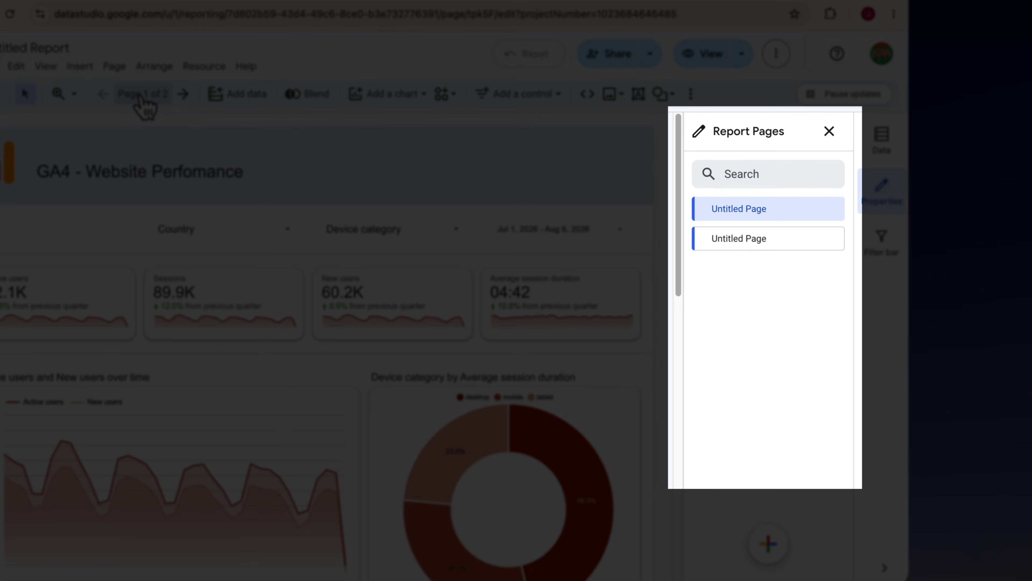
mouse_move(786, 217)
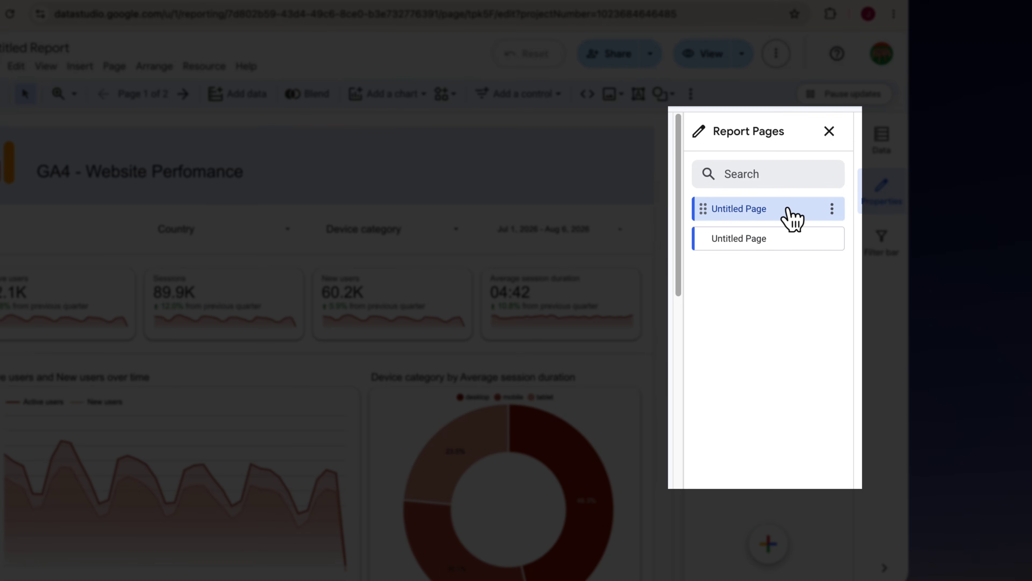
click(831, 208)
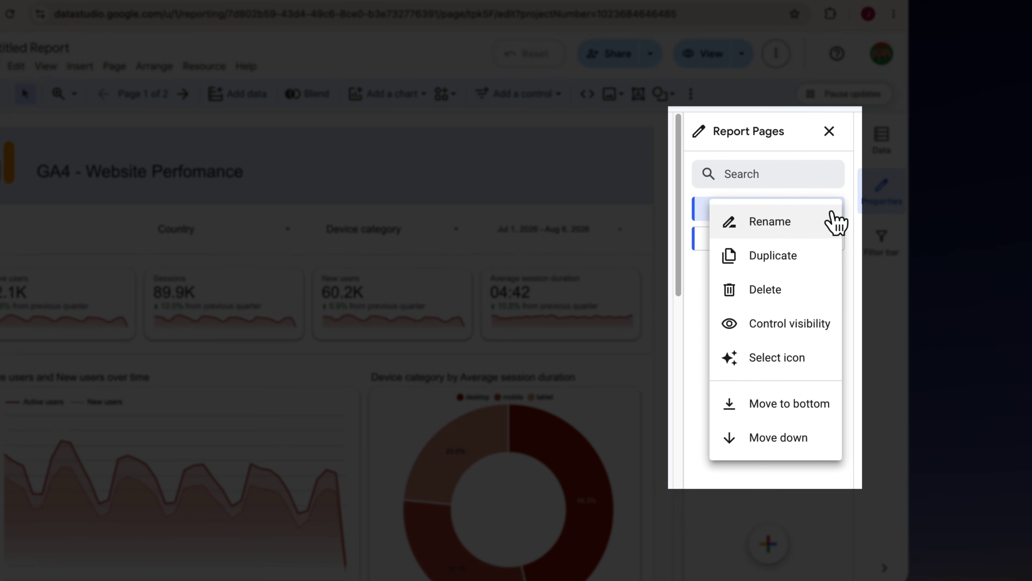
click(793, 226)
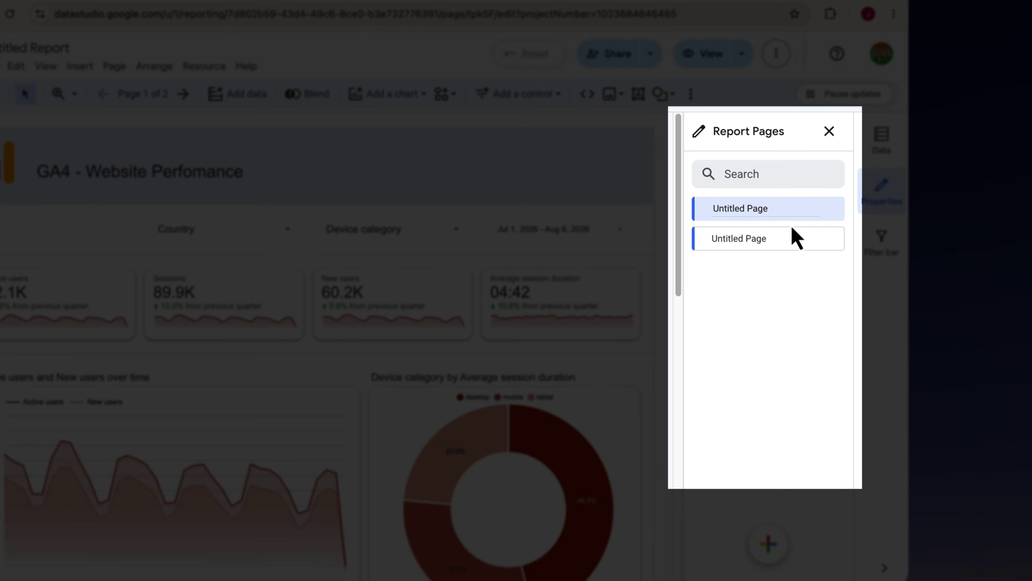
click(777, 210)
key(ctrl+a)
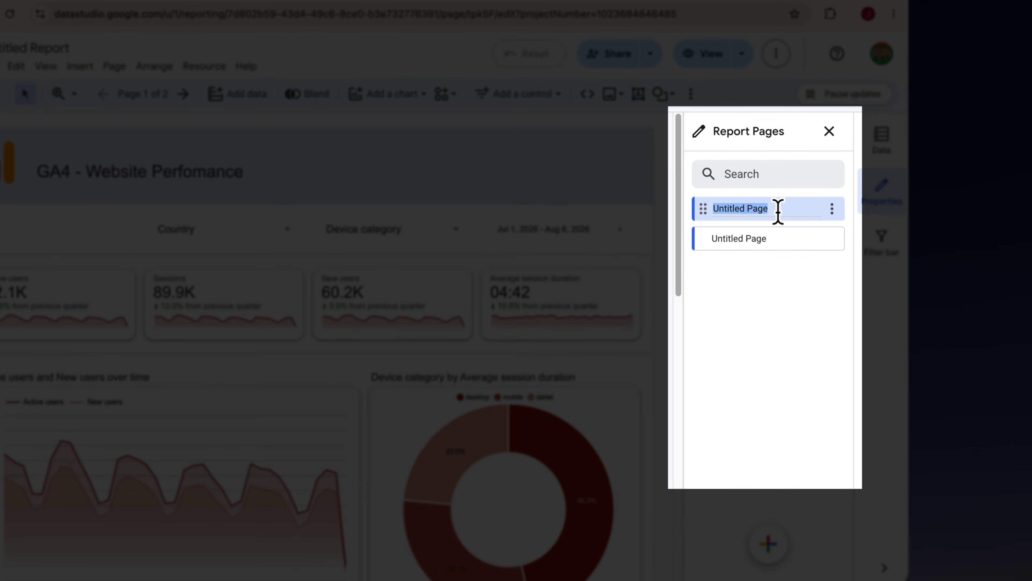
text(Audience)
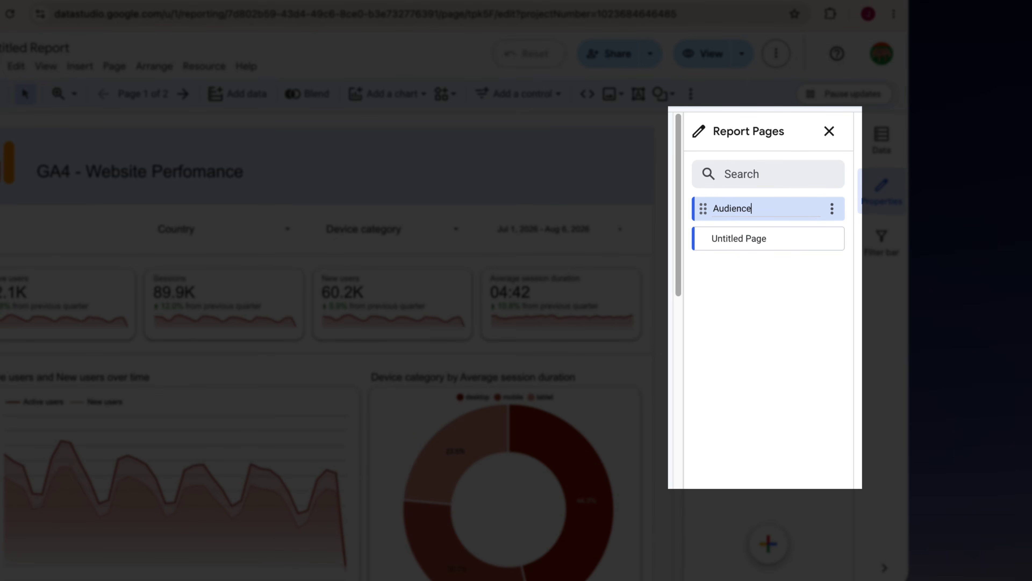
- Rename the report's second page to "Content&Actions"
click(831, 238)
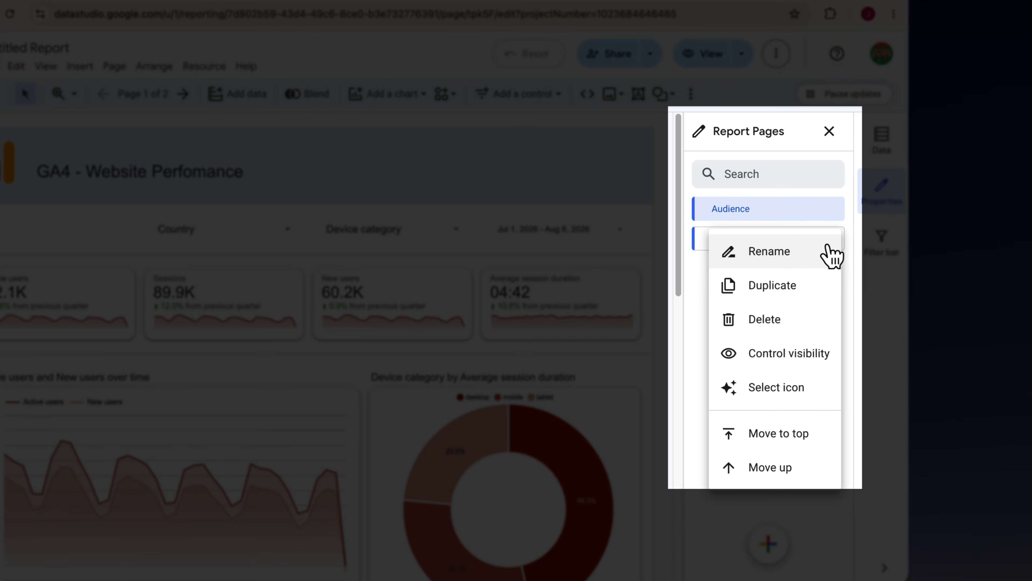
click(787, 244)
key(ctrl+a)
text(Content)
key(Return)
text(&Actions)
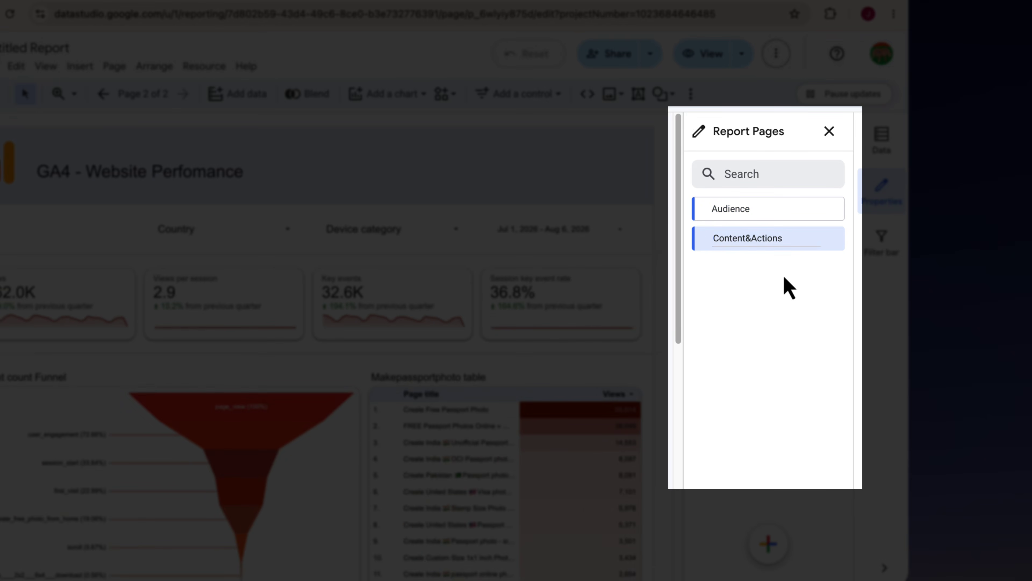
key(Return)
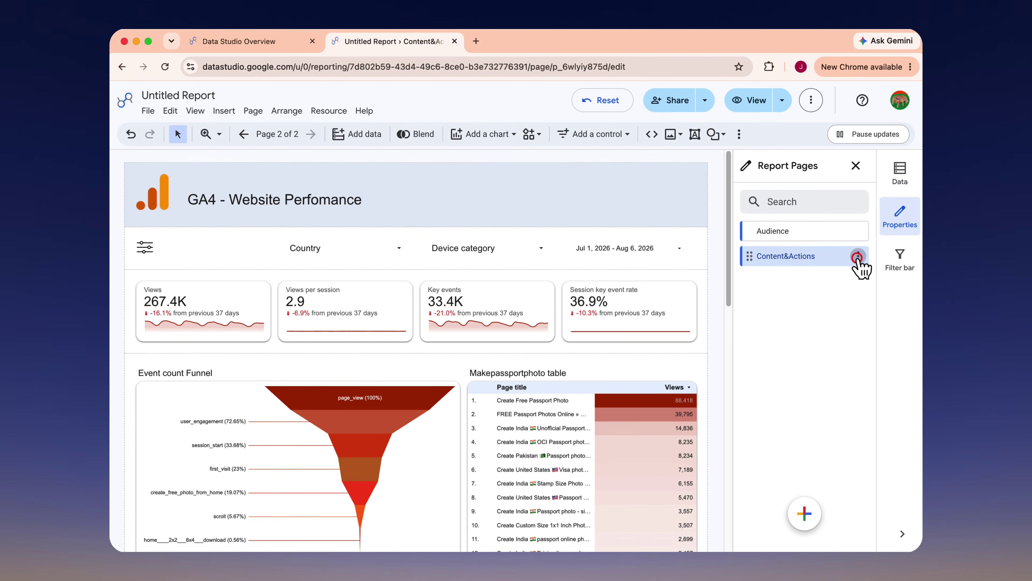
- Set the Content&Actions page's visibility to always show for all viewers in the view mode
click(858, 257)
click(813, 358)
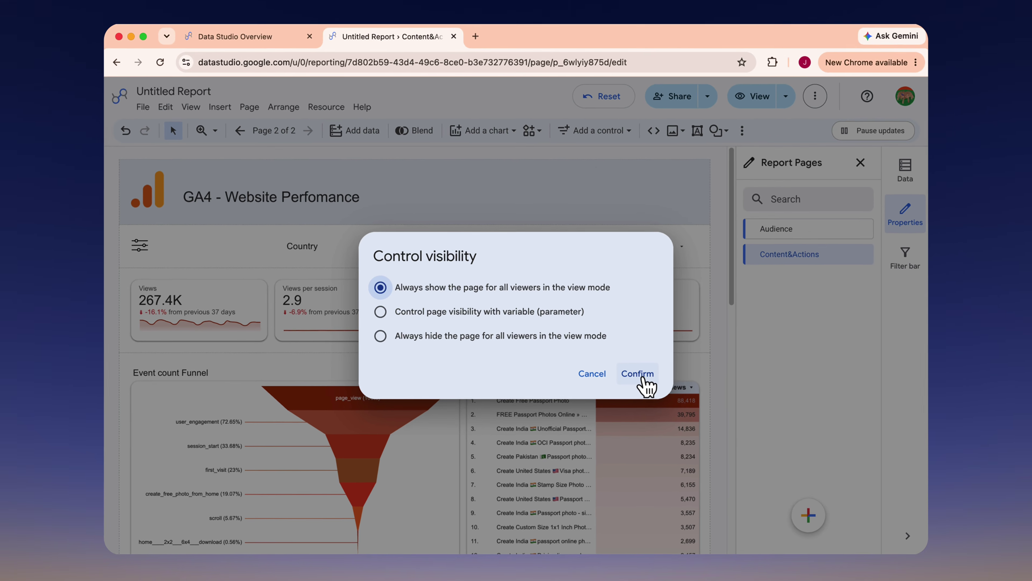
click(673, 368)
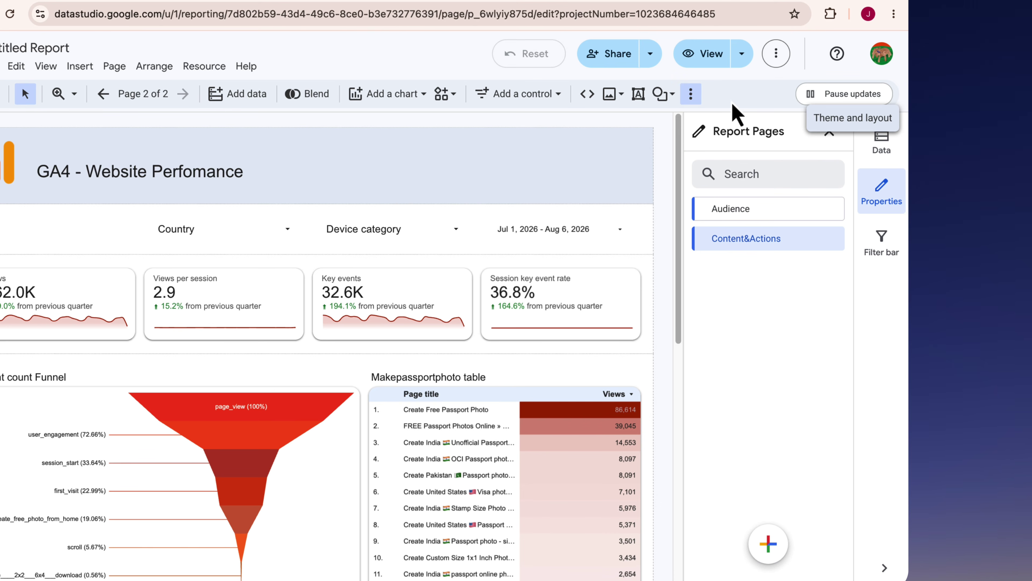
- Set the report layout's navigation type to Tab
click(830, 121)
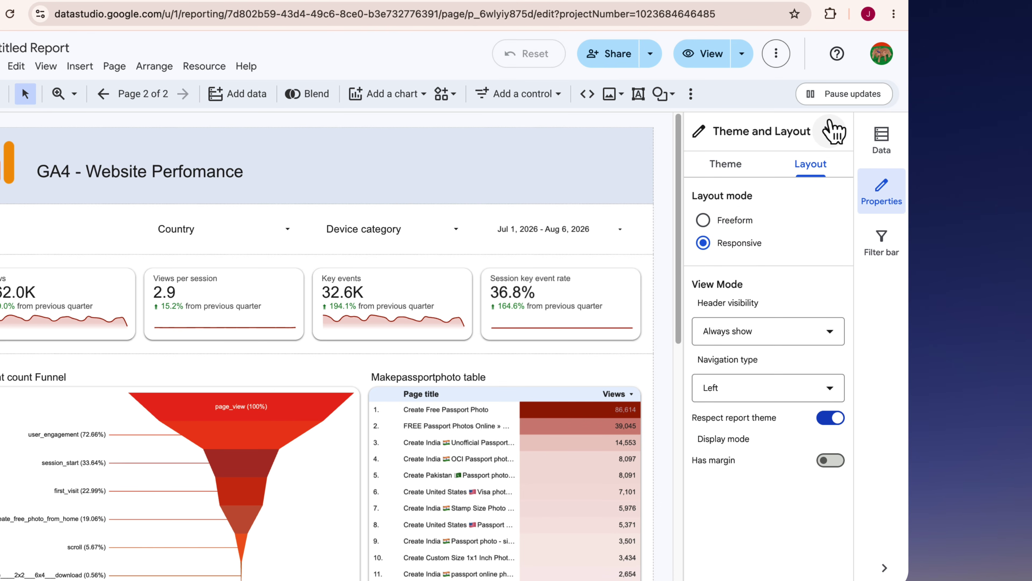
click(749, 388)
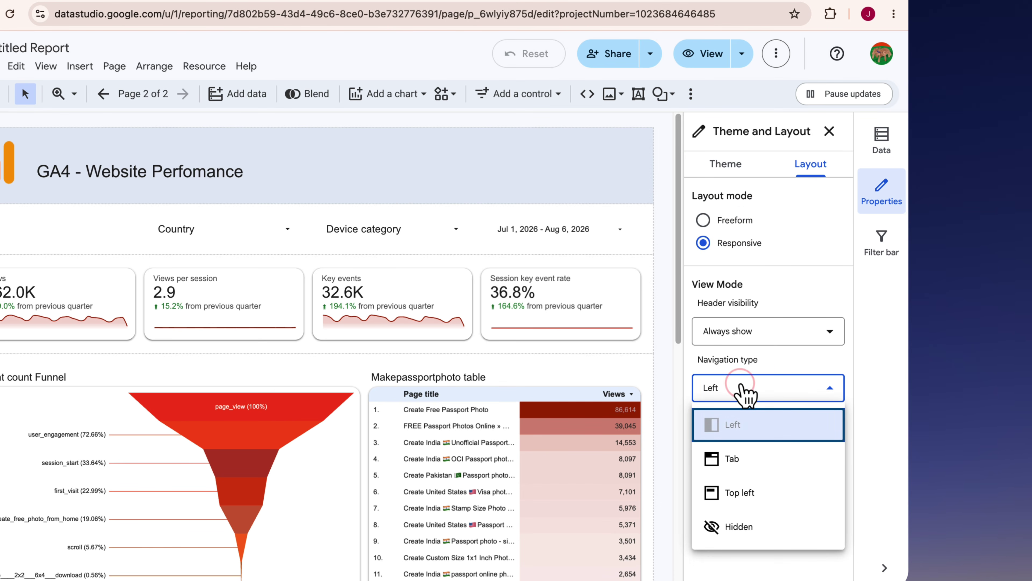
click(743, 456)
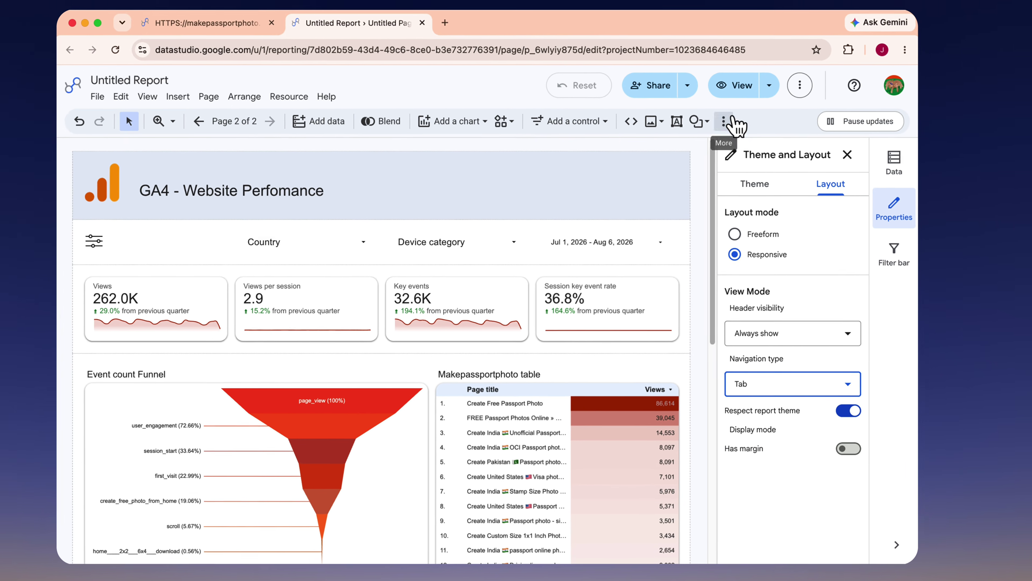
- Preview the report in view mode and look through the Audience and Content&Actions pages
click(706, 60)
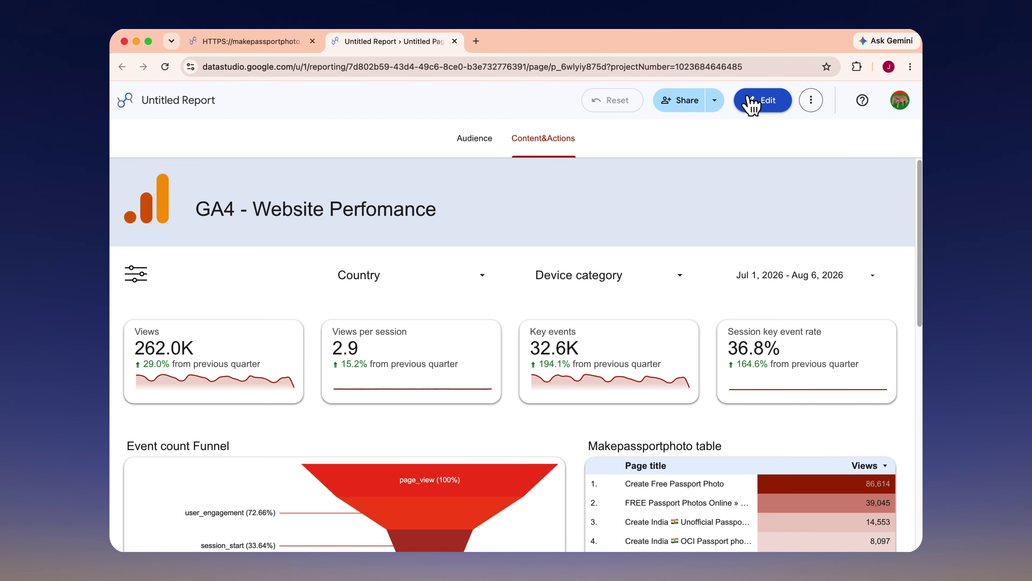
click(479, 138)
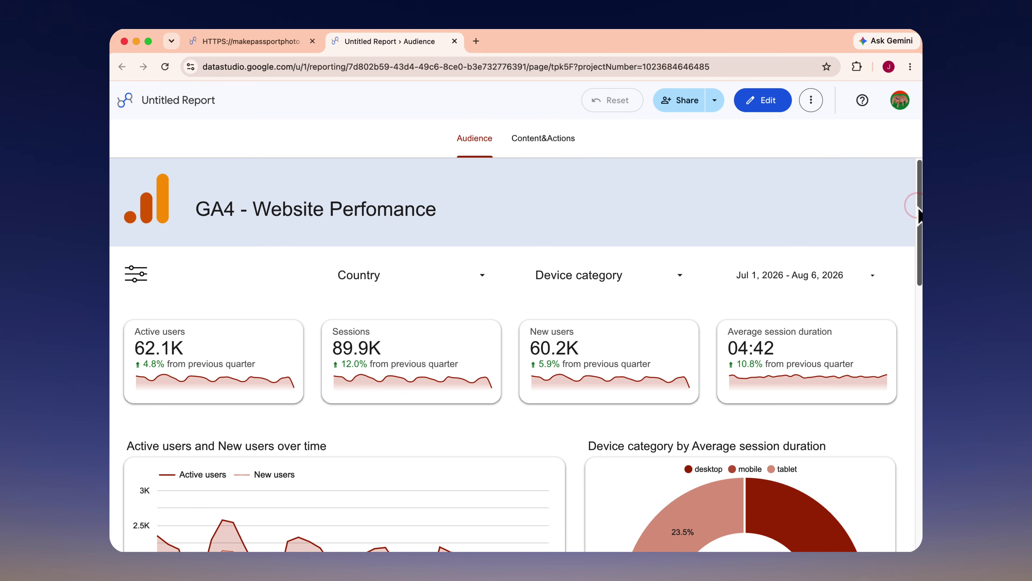
drag(919, 212, 917, 166)
click(567, 150)
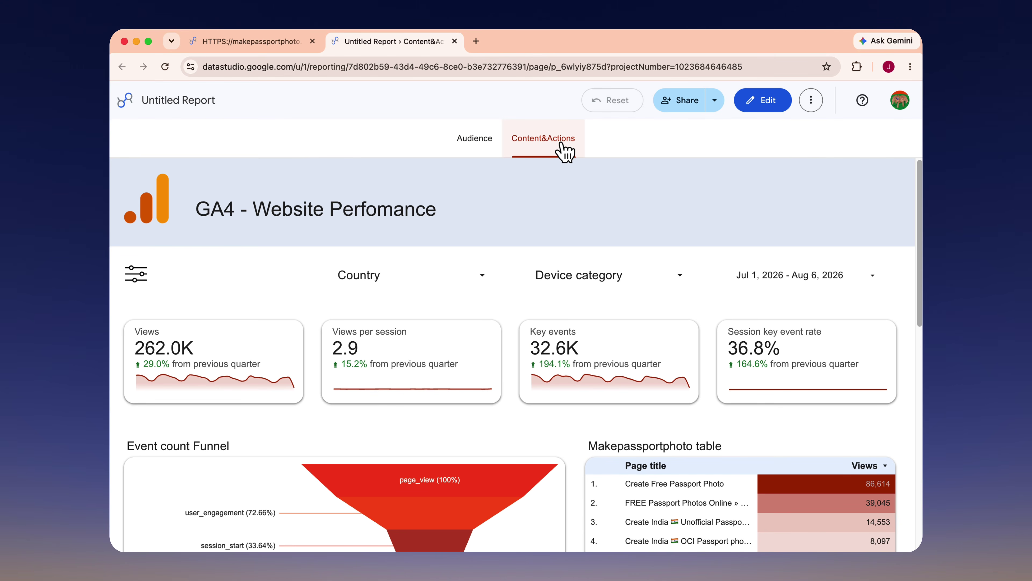
mouse_move(919, 195)
mouse_down()
mouse_move(919, 402)
mouse_move(919, 187)
mouse_up()
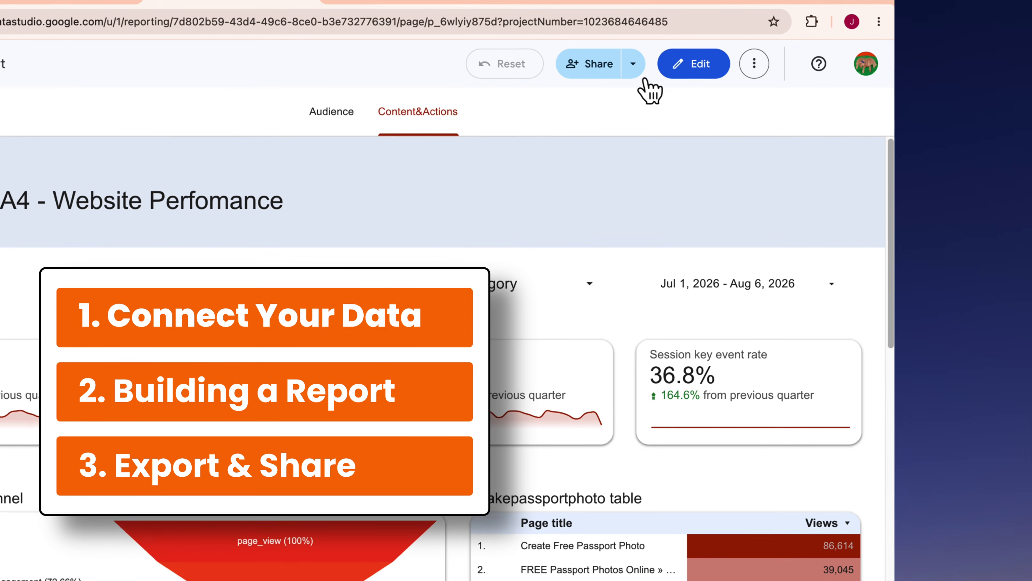
- Download all pages of the report as a PDF and look over the downloaded file
click(714, 100)
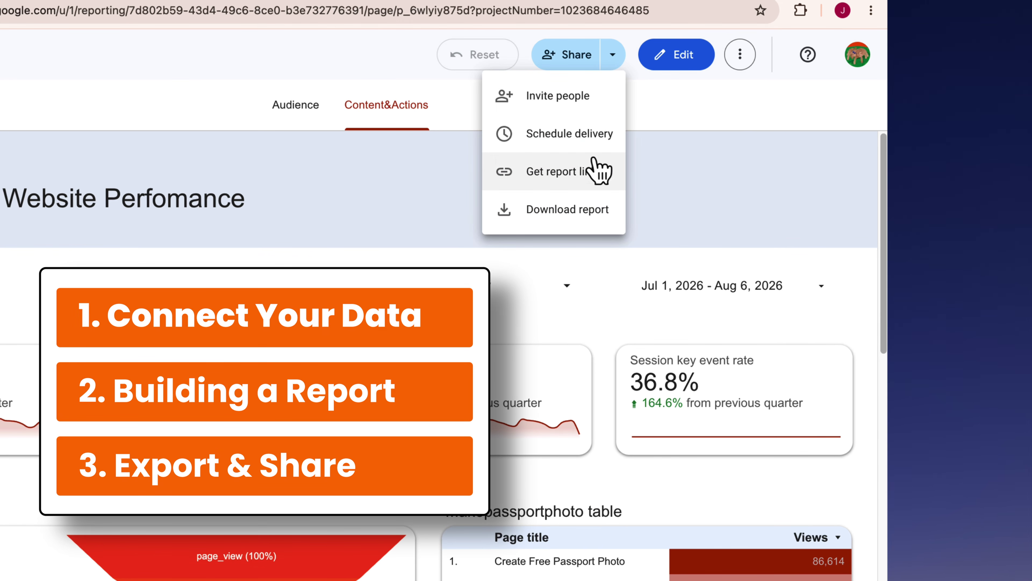
click(578, 211)
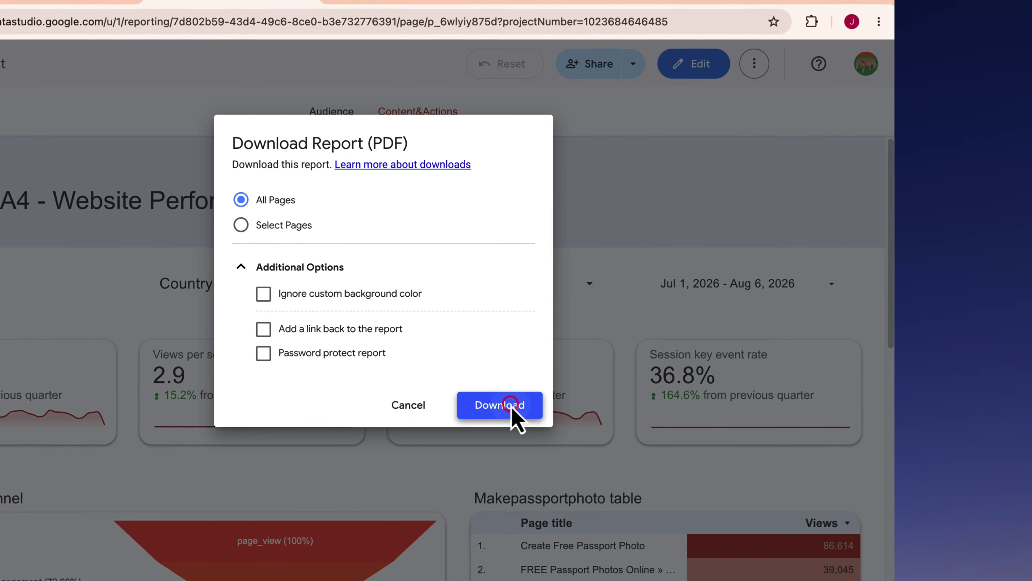
click(486, 416)
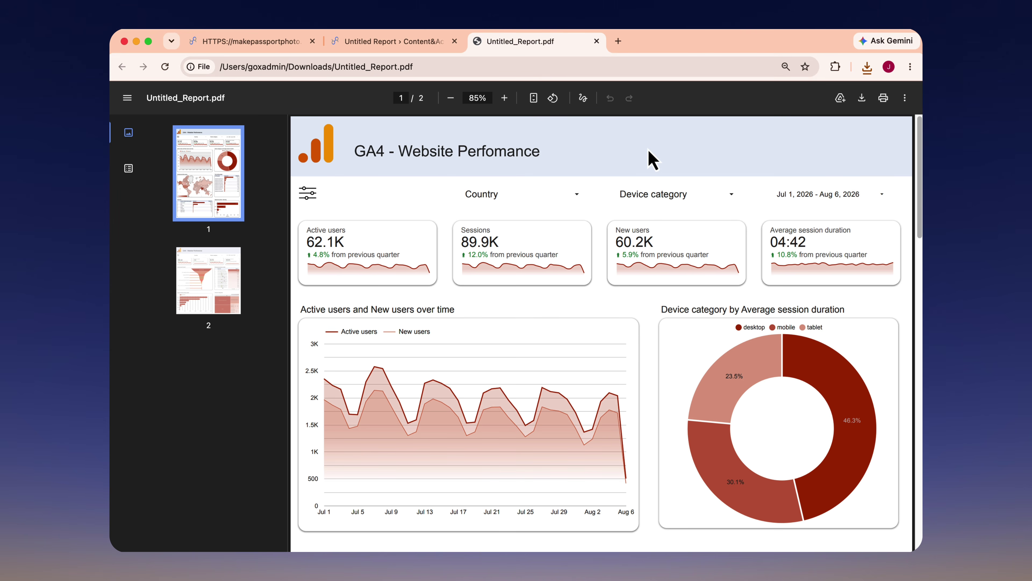
mouse_move(919, 167)
mouse_down()
mouse_move(919, 463)
mouse_move(910, 148)
mouse_up()
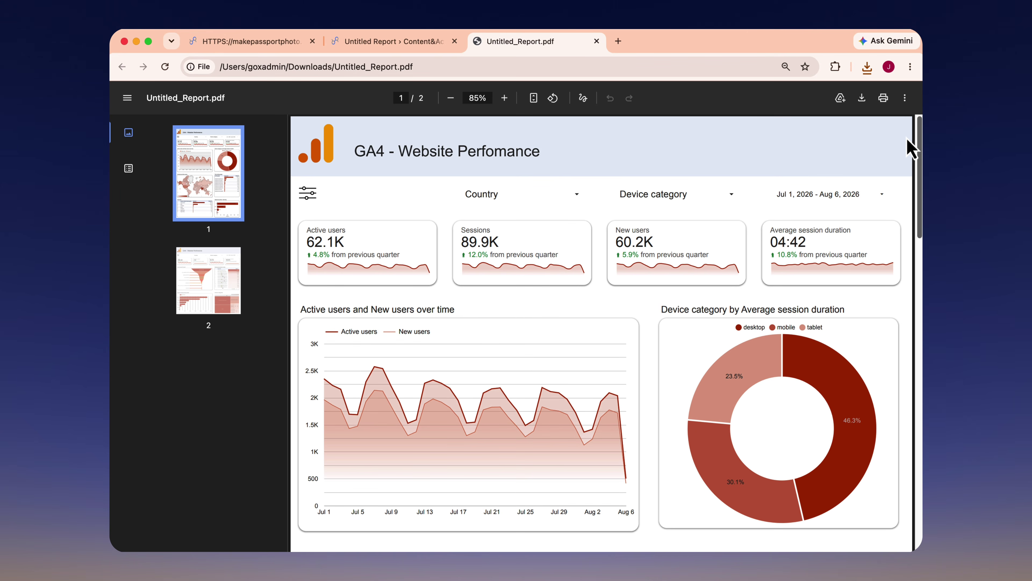
- Share the untitled report with a colleague by name as a Viewer, with notification enabled
click(358, 41)
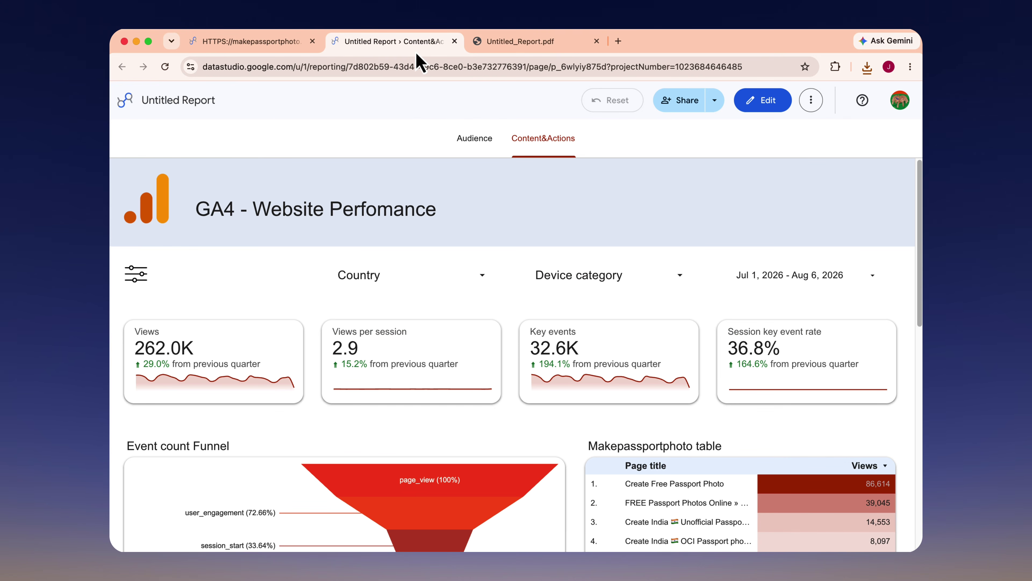
click(690, 105)
click(530, 243)
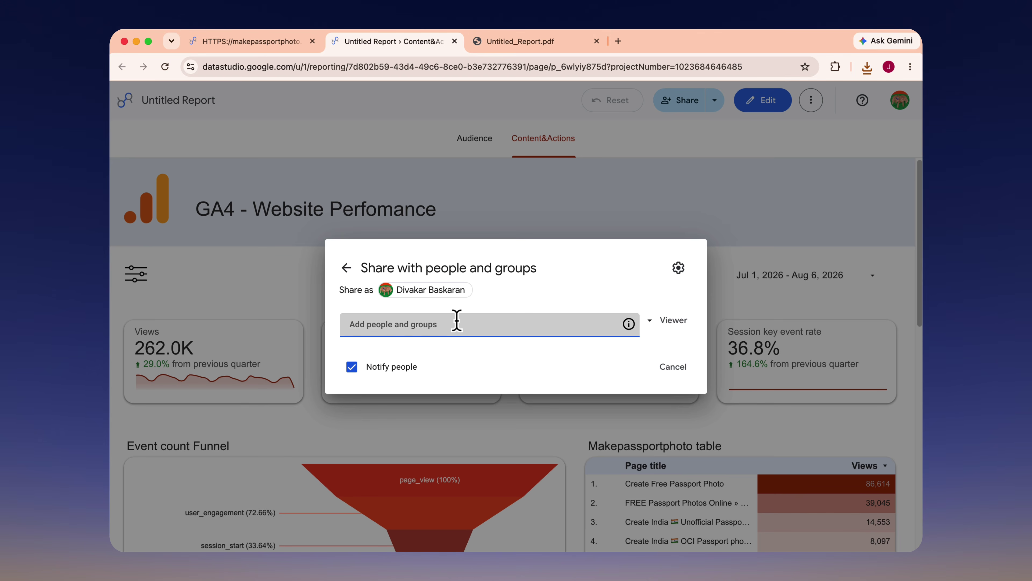
text(Haris)
click(465, 361)
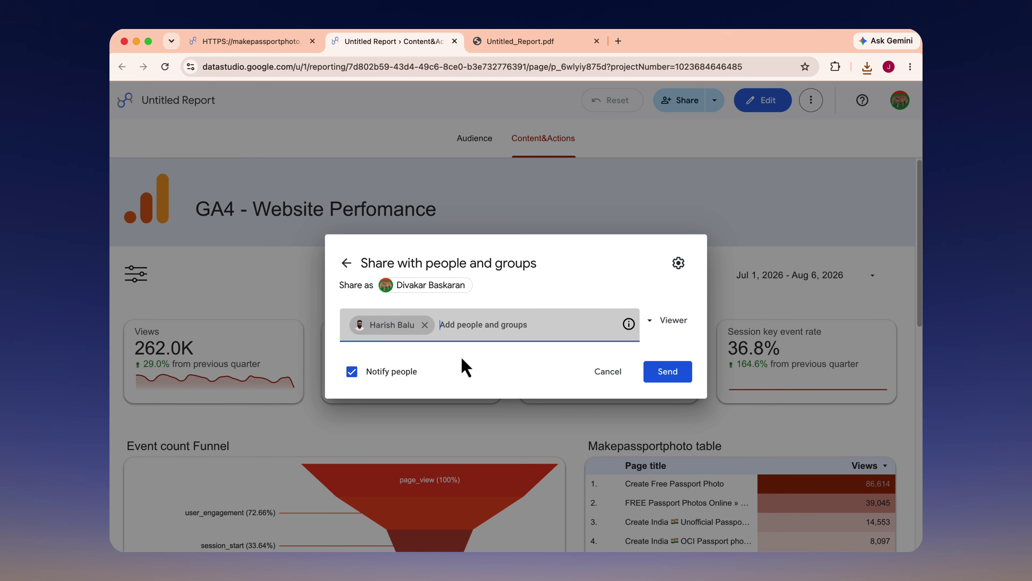
click(649, 325)
click(648, 322)
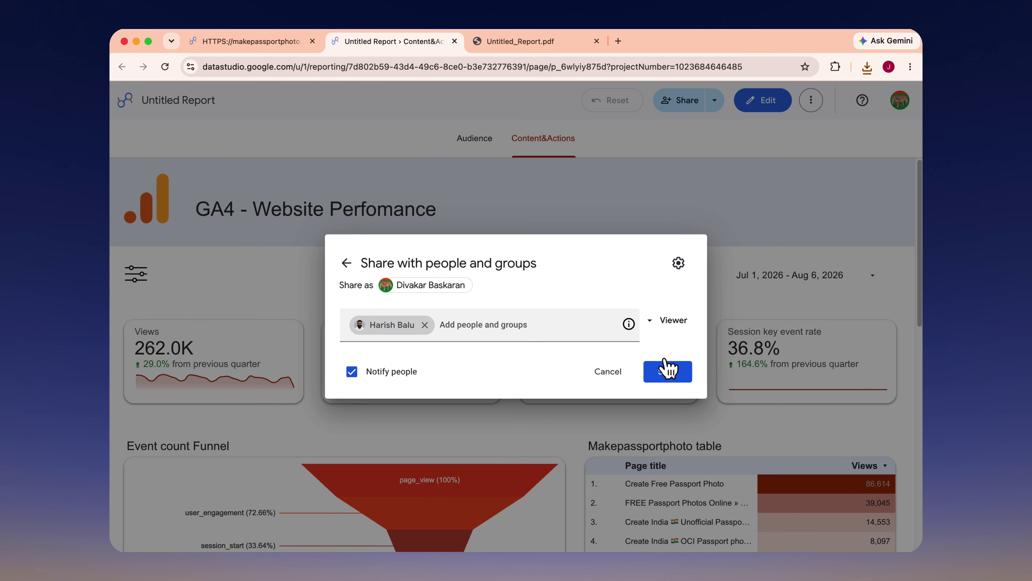
click(673, 380)
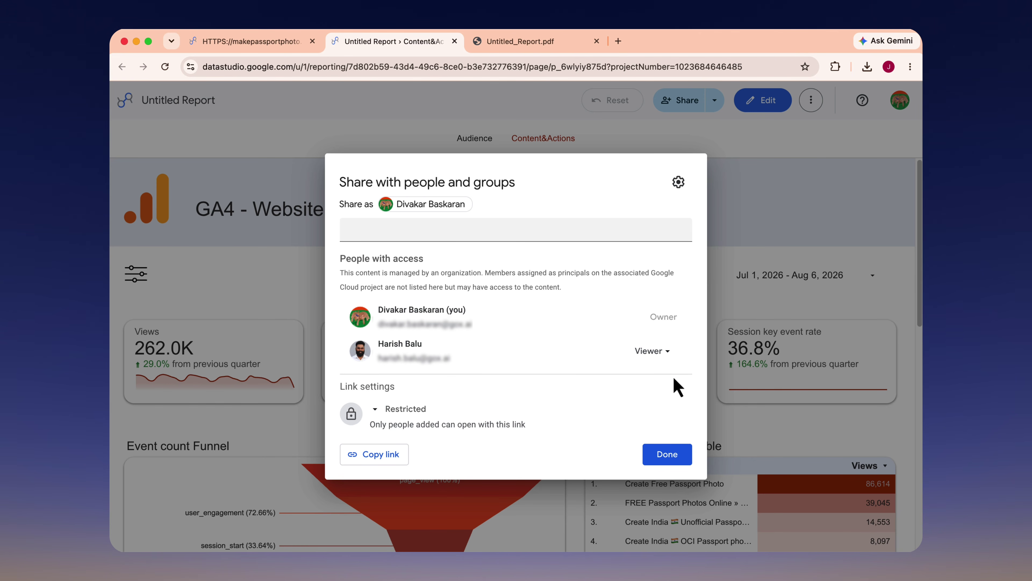
click(668, 454)
click(764, 102)
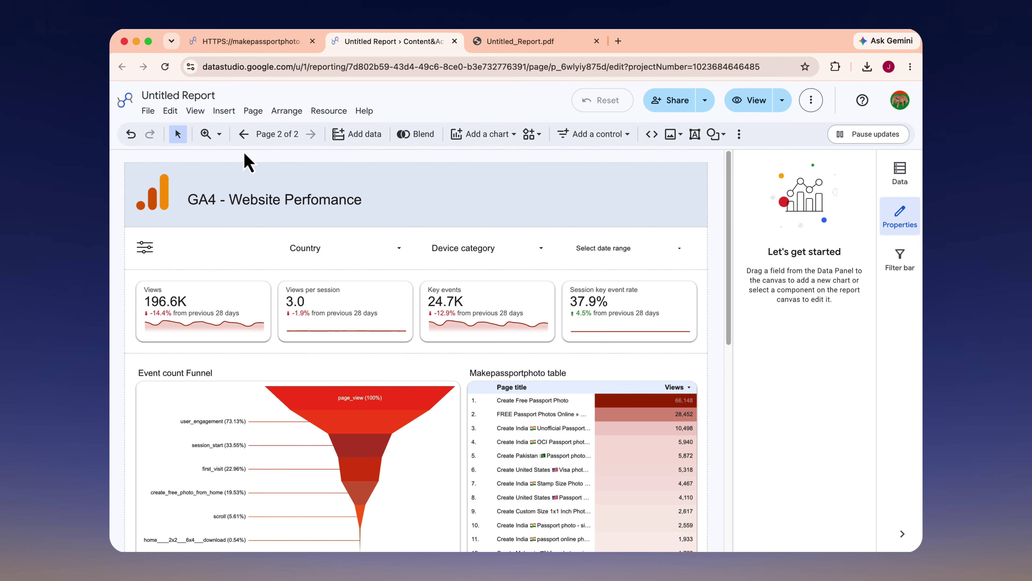
click(149, 111)
click(184, 168)
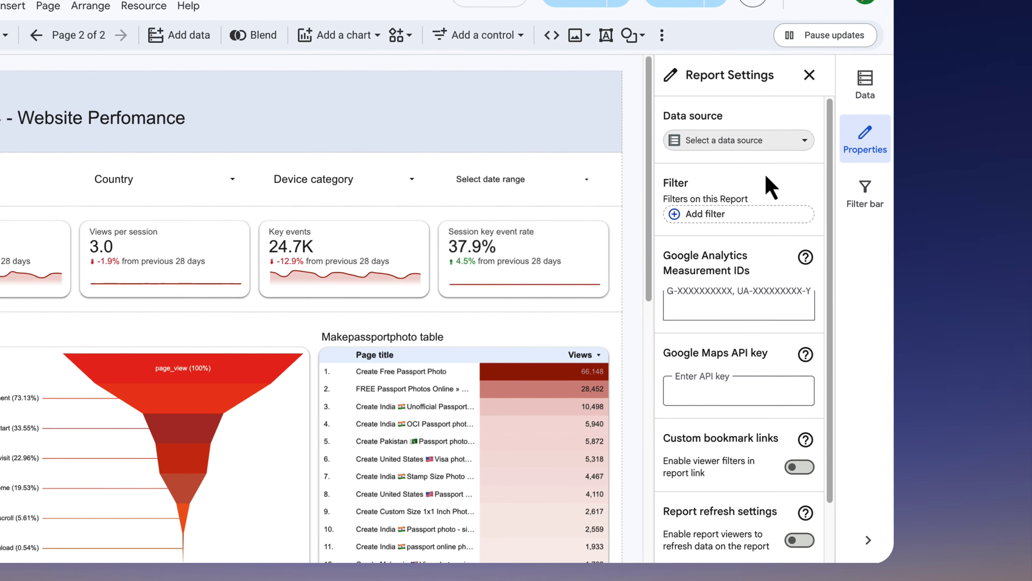
click(816, 210)
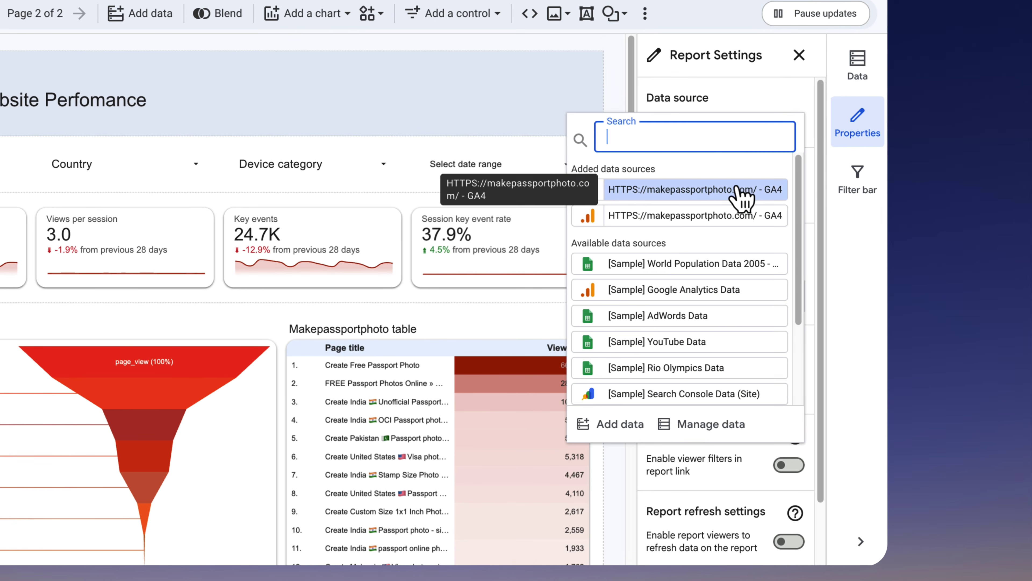
click(804, 266)
scroll(740, 199, down, 3)
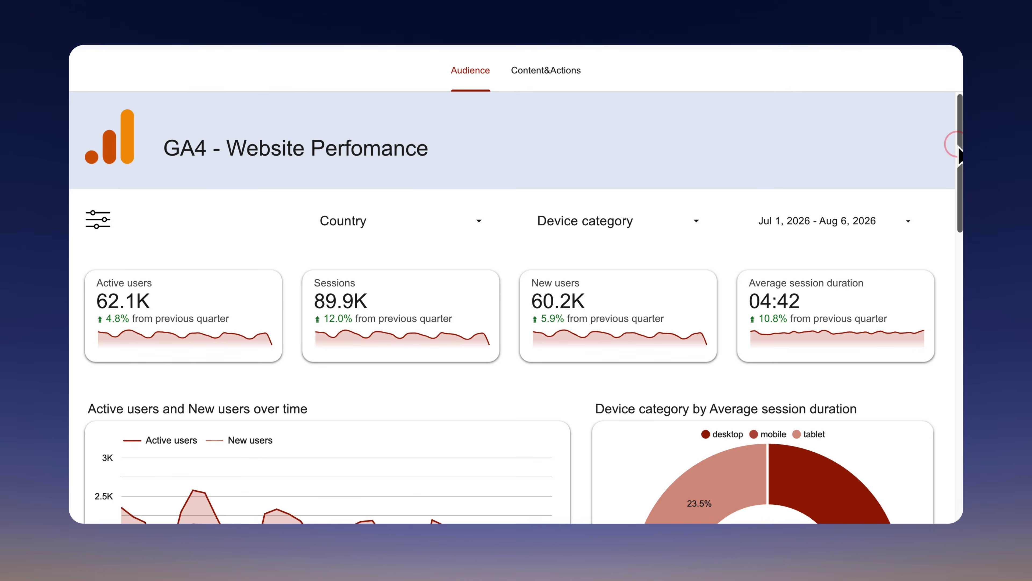
- Look through the charts on the Audience page in view mode
scroll(516, 305, down, 15)
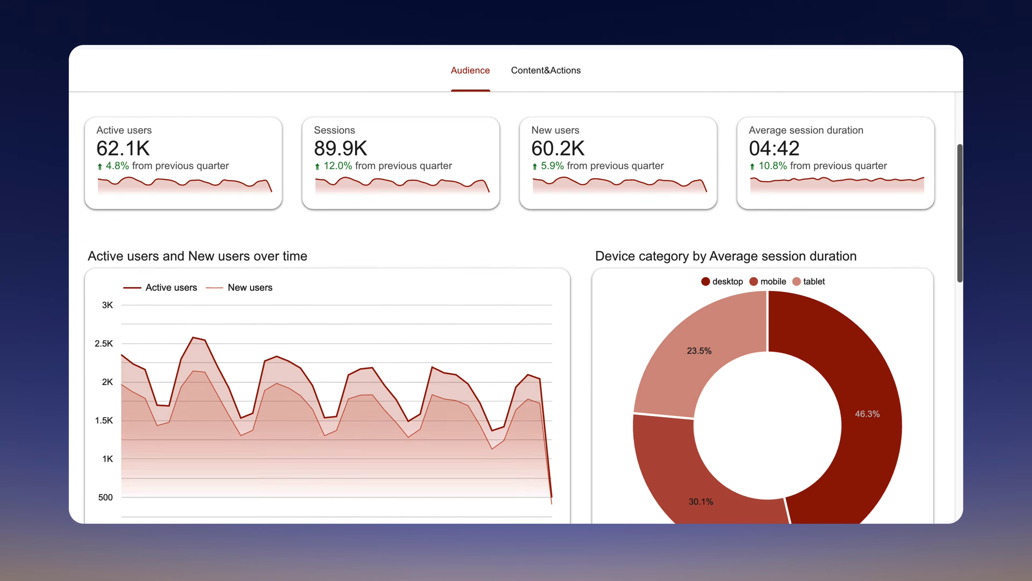
scroll(961, 203, down, 5)
scroll(961, 203, up, 20)
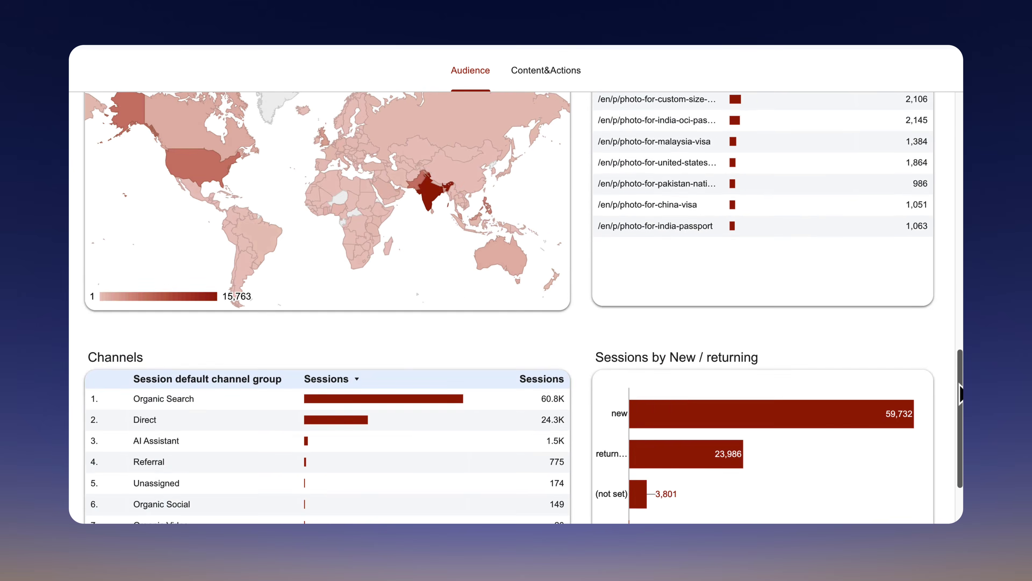
click(468, 297)
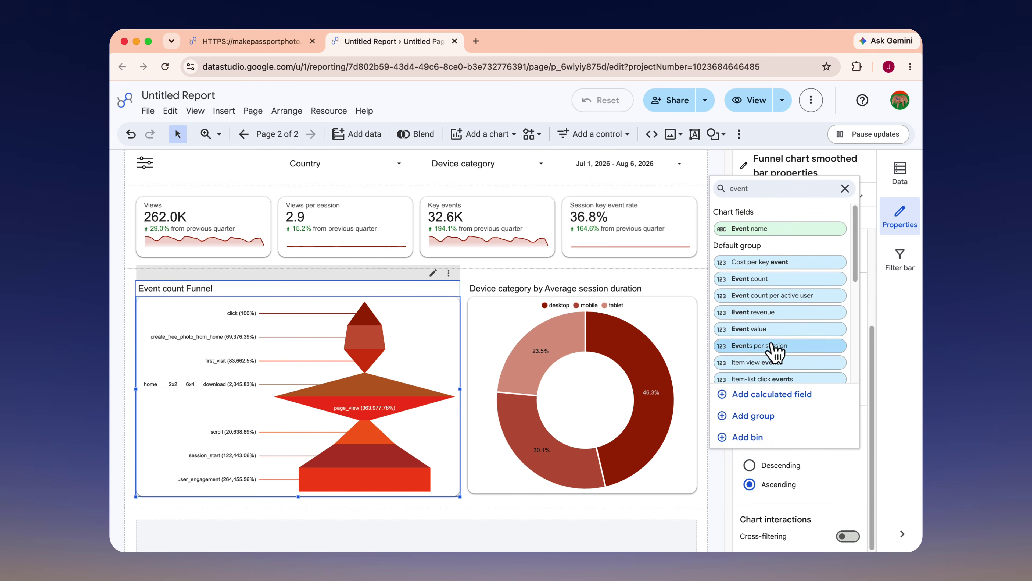
click(750, 279)
click(750, 464)
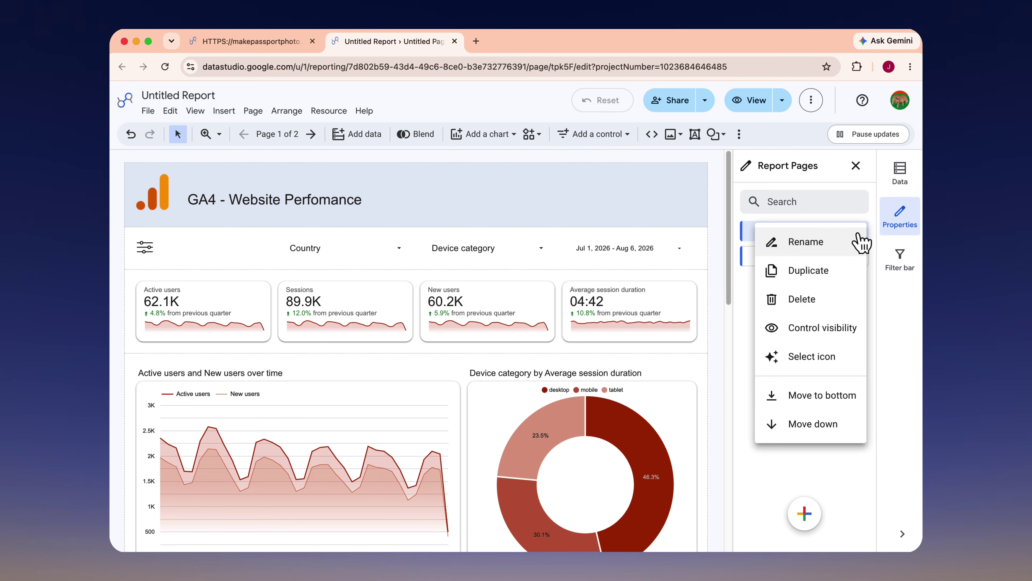
click(858, 239)
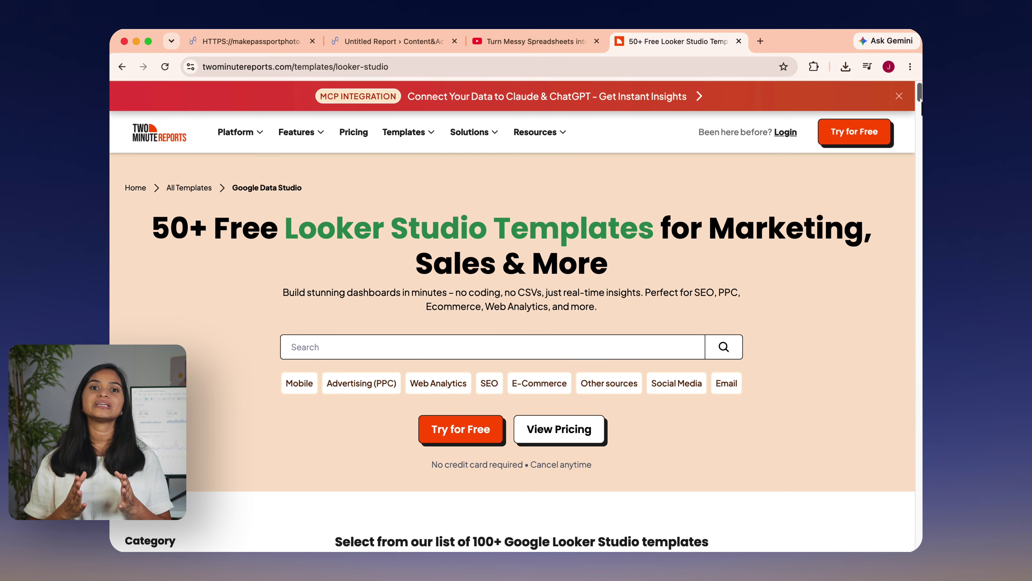
- Filter the Two Minute Reports Looker Studio templates to Google Analytics 4 and preview the GA4 Performance Dashboard template
scroll(919, 98, down, 15)
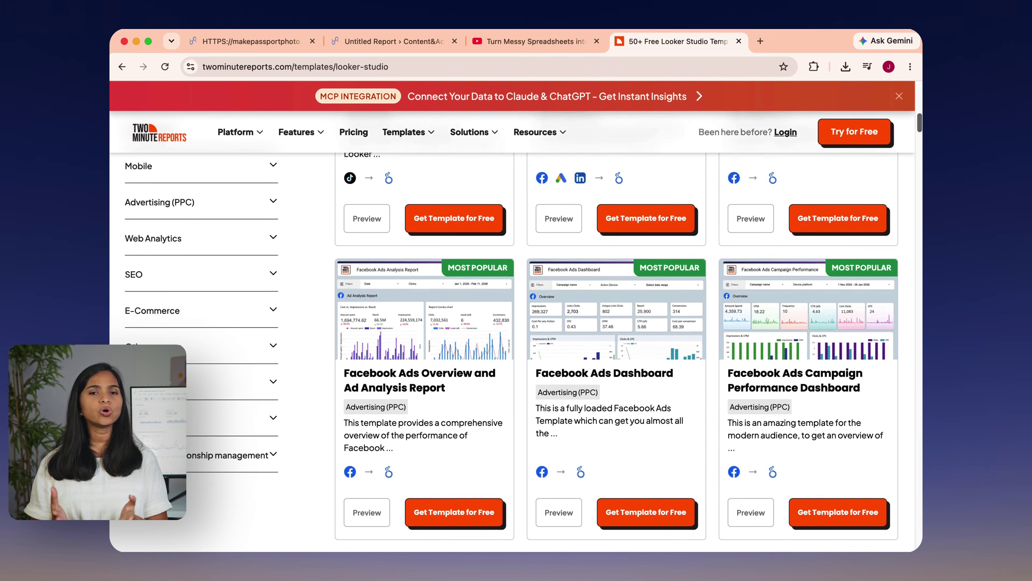
scroll(616, 352, down, 20)
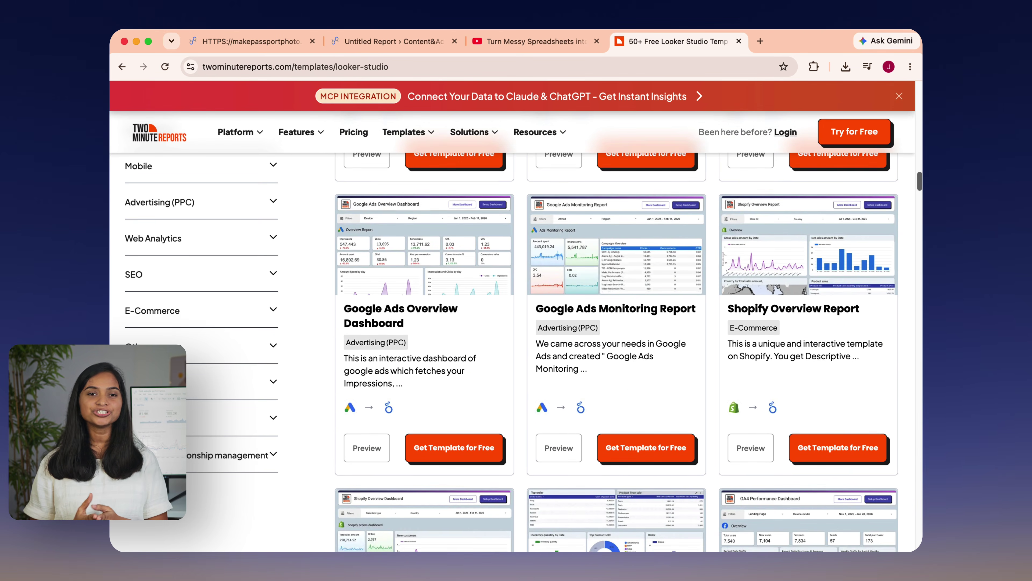
scroll(917, 116, up, 20)
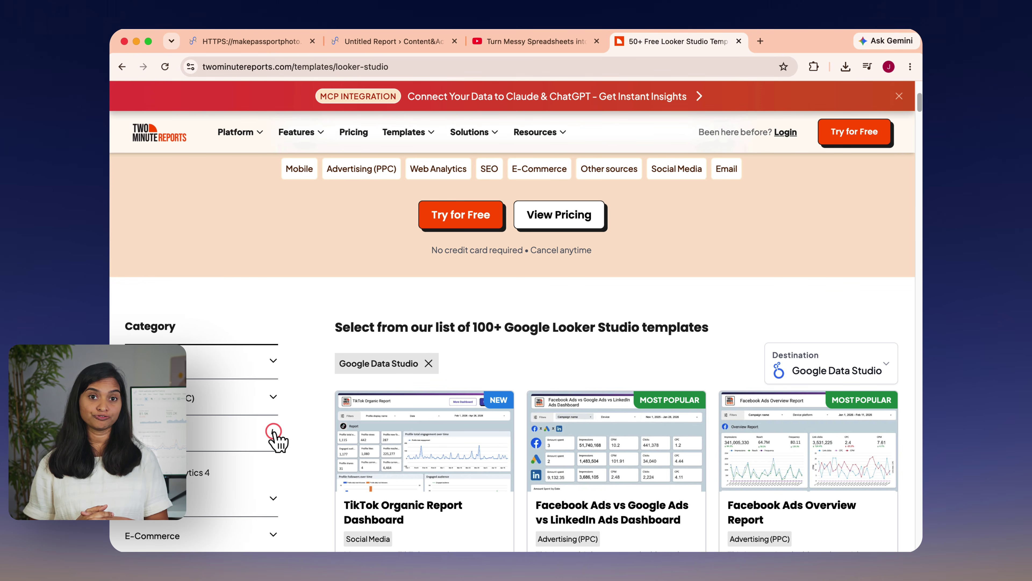
click(208, 480)
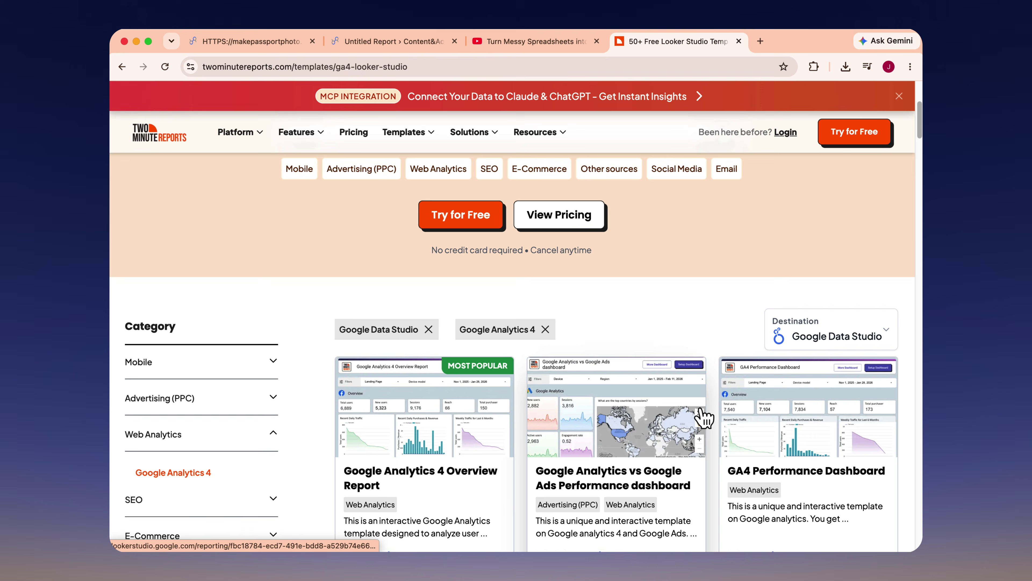
scroll(704, 417, down, 3)
scroll(704, 416, down, 1)
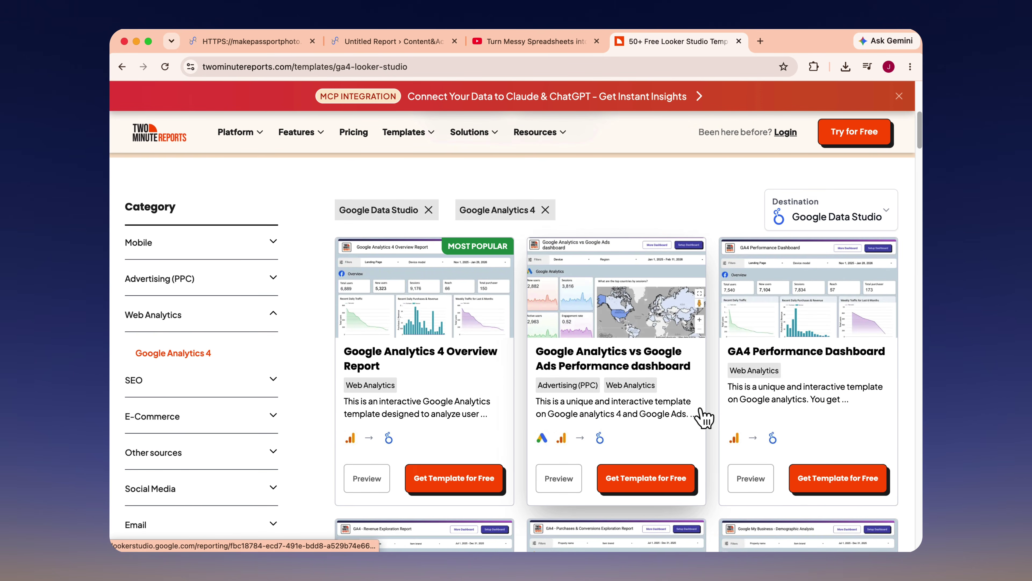
click(803, 331)
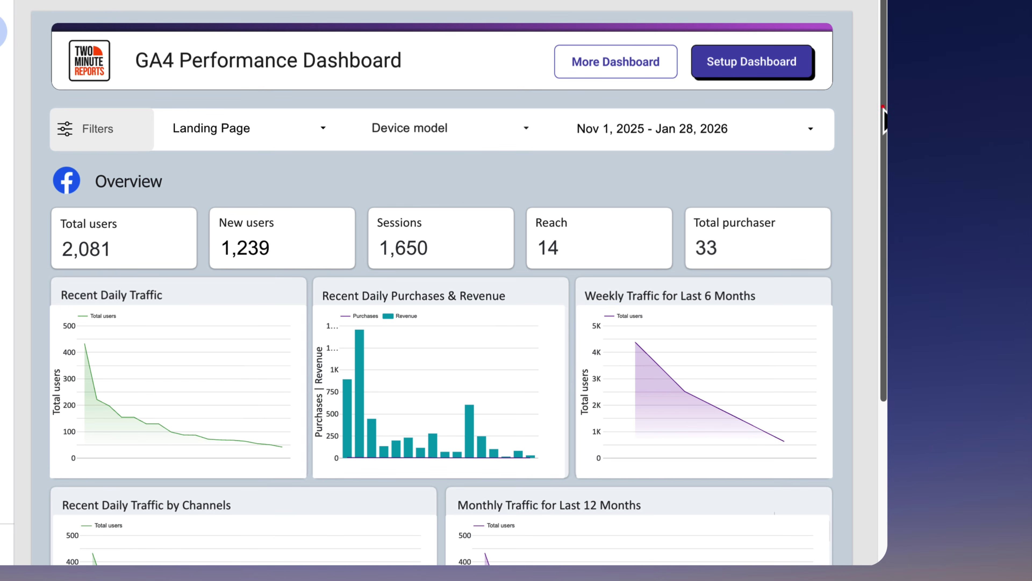
- Look through the Overview and Engagement pages of the GA4 Performance Dashboard template
drag(883, 107, 876, 131)
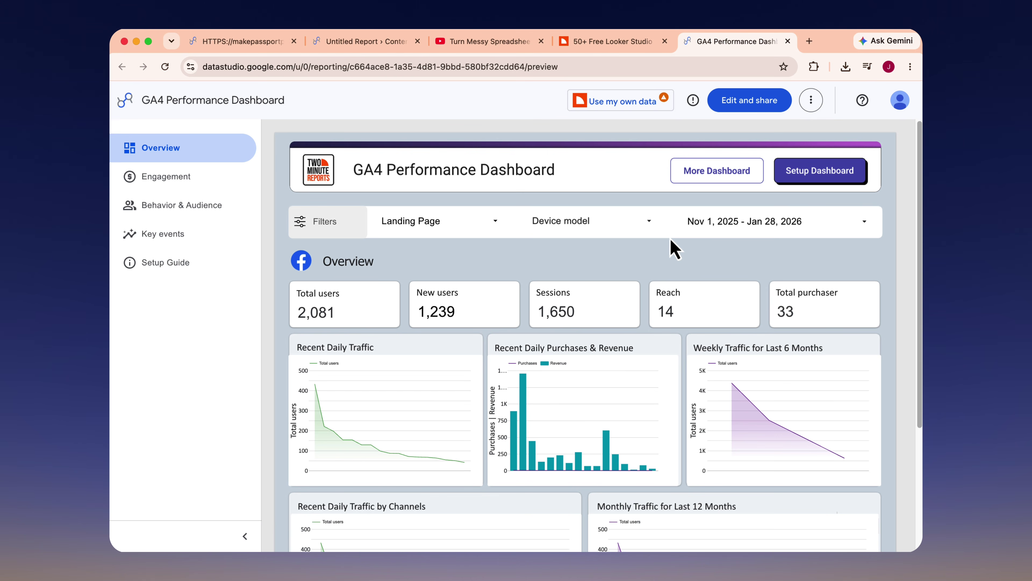
click(187, 181)
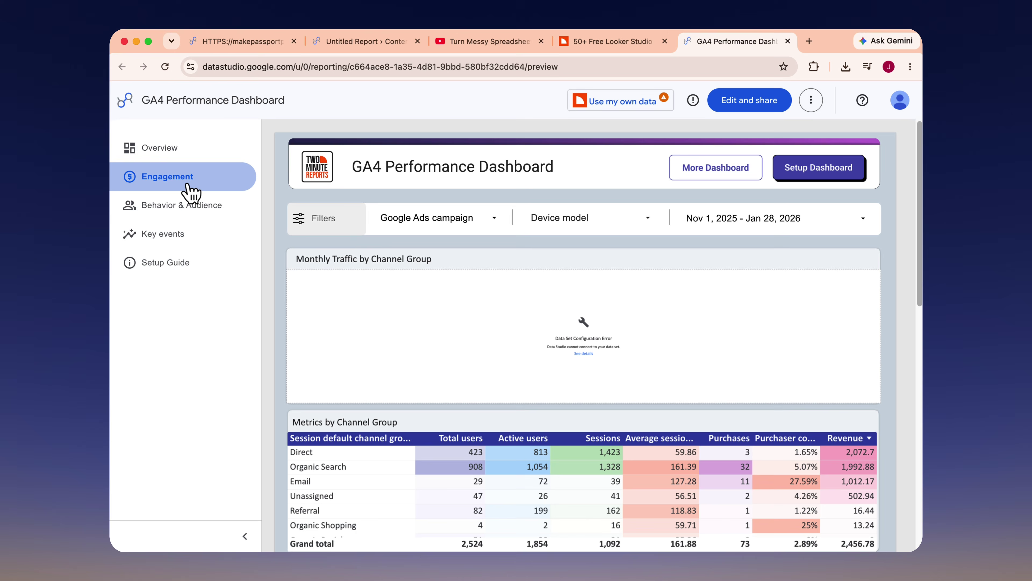
scroll(898, 150, down, 10)
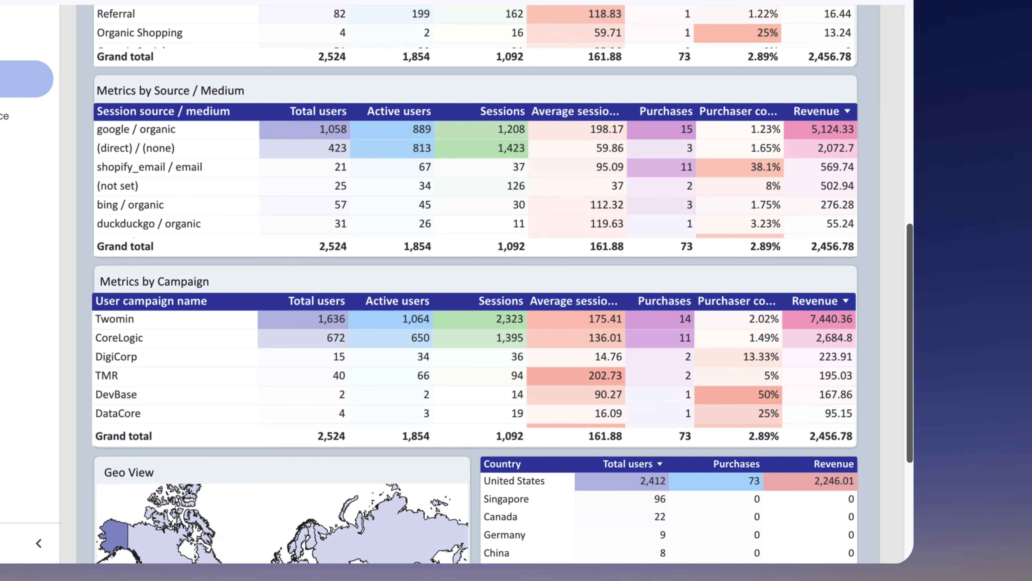
scroll(475, 285, down, 4)
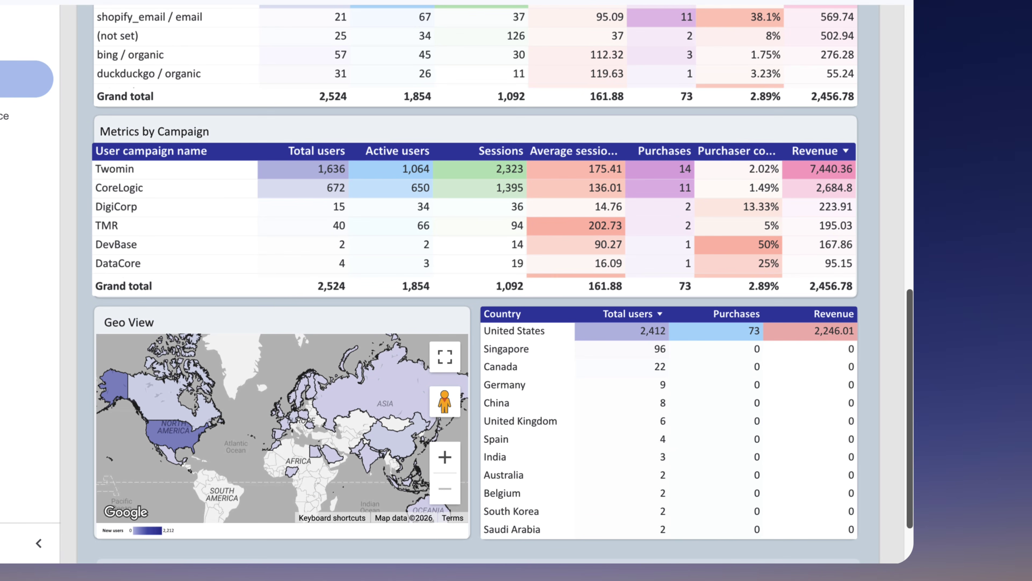
scroll(905, 369, up, 10)
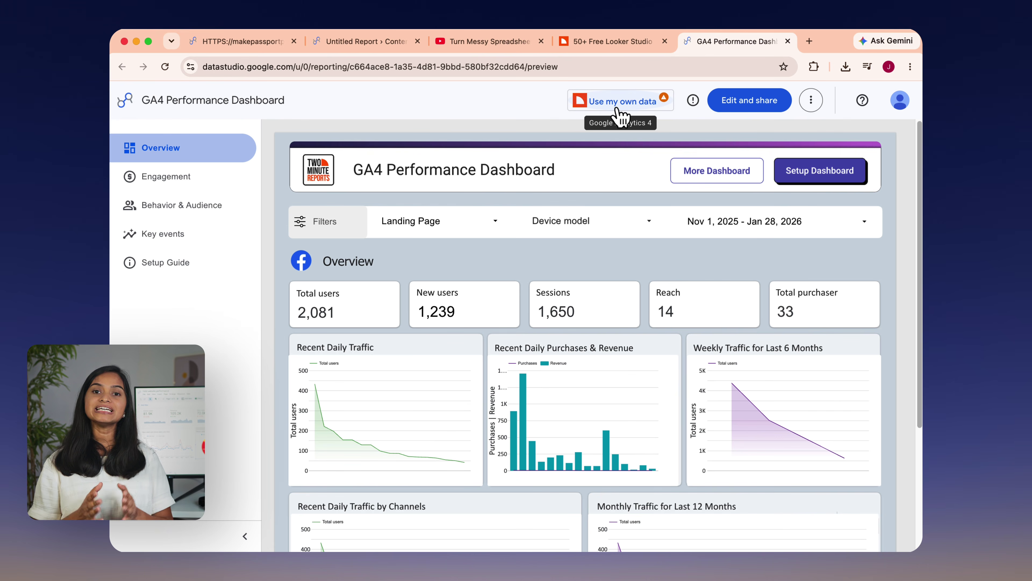
- Replace the template's sample data with the makepassportphoto.com GA4 property from Google Analytics and look over the Overview page
click(618, 109)
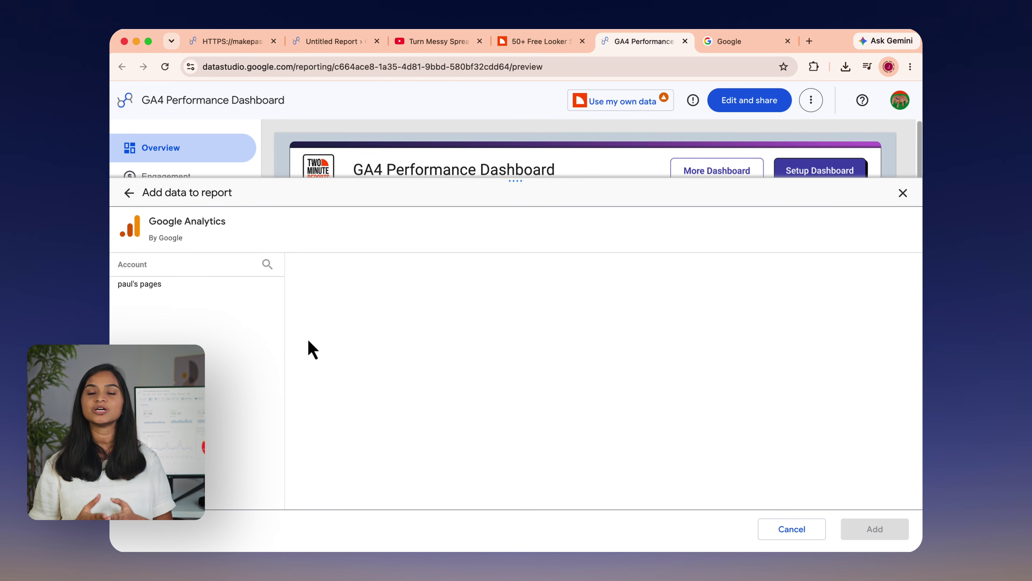
click(163, 285)
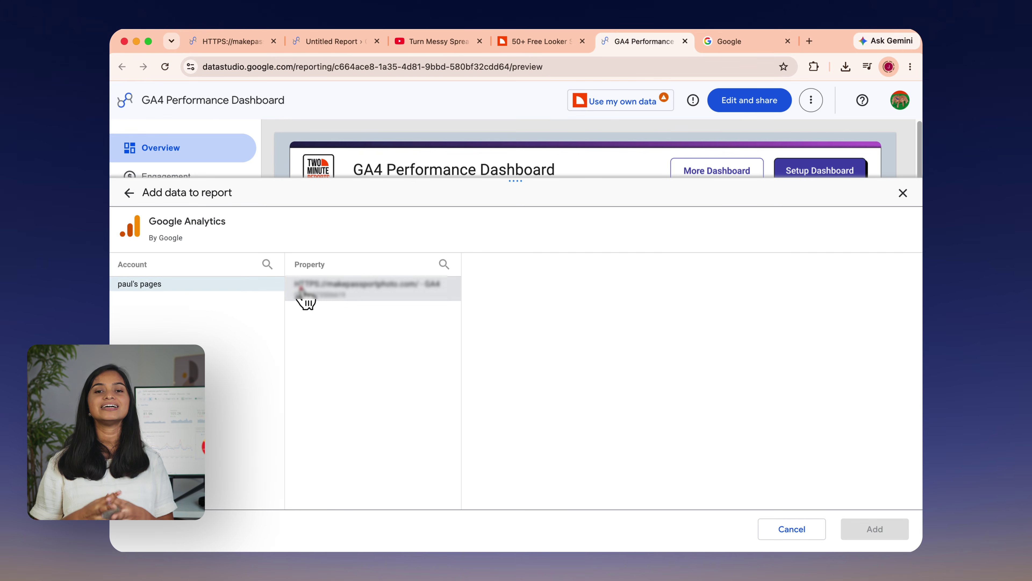
click(303, 292)
click(888, 529)
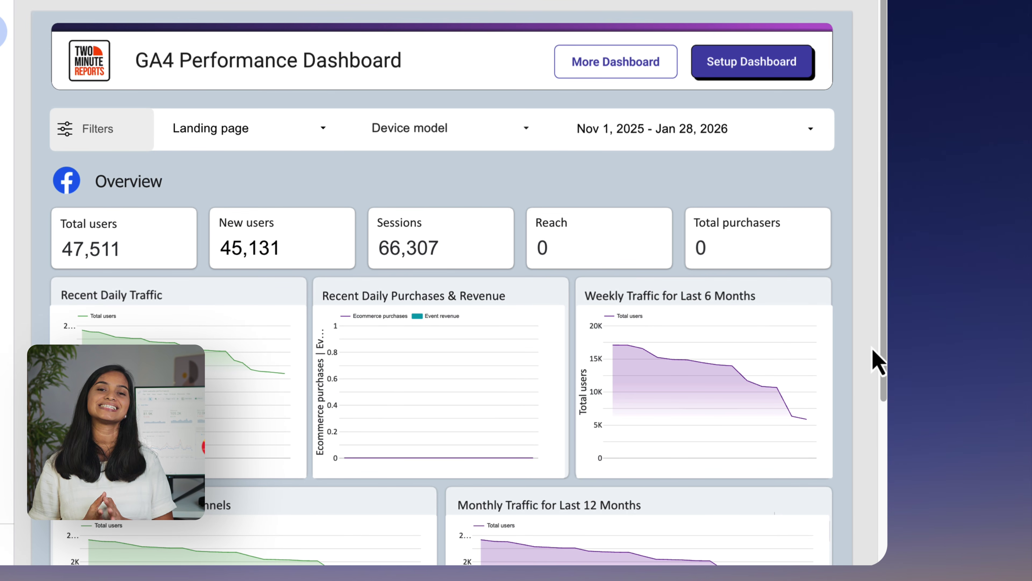
scroll(874, 351, down, 5)
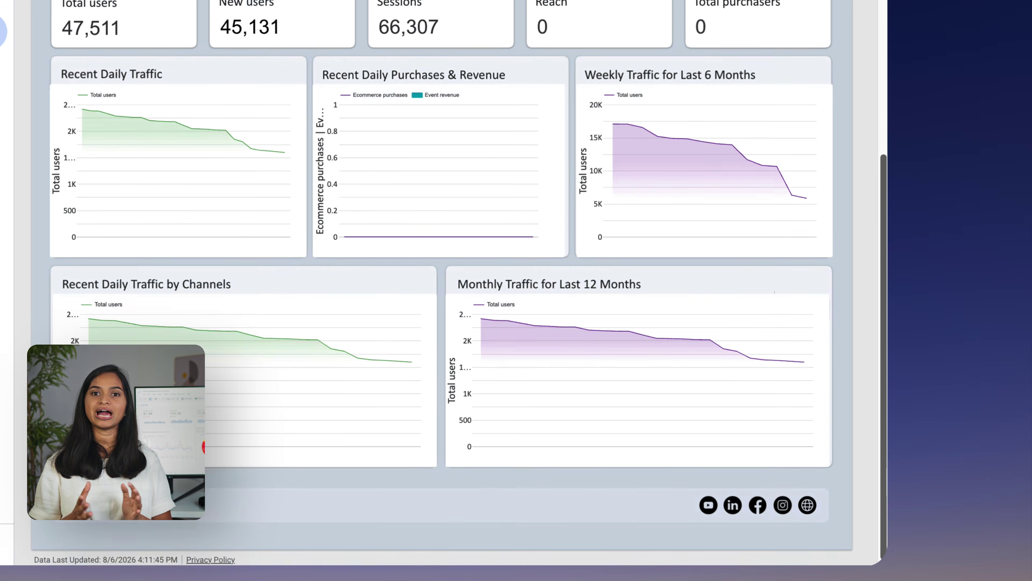
scroll(881, 341, up, 5)
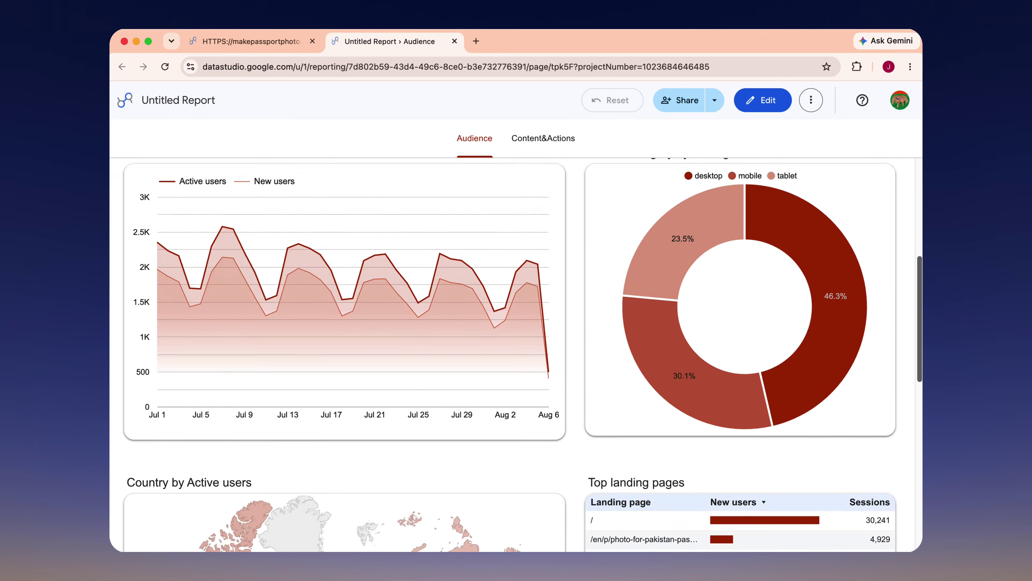
scroll(516, 354, up, 5)
click(561, 142)
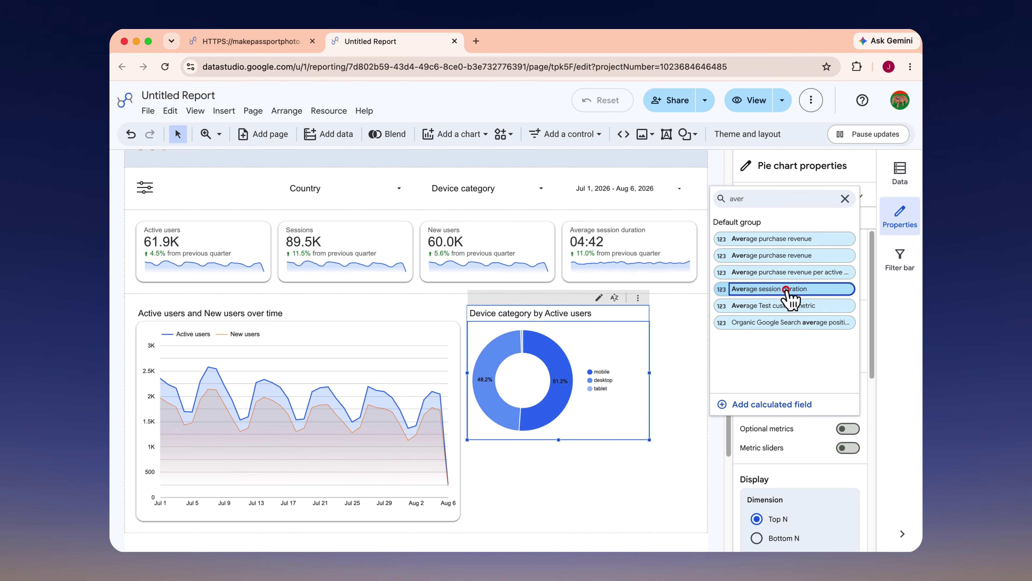
click(789, 295)
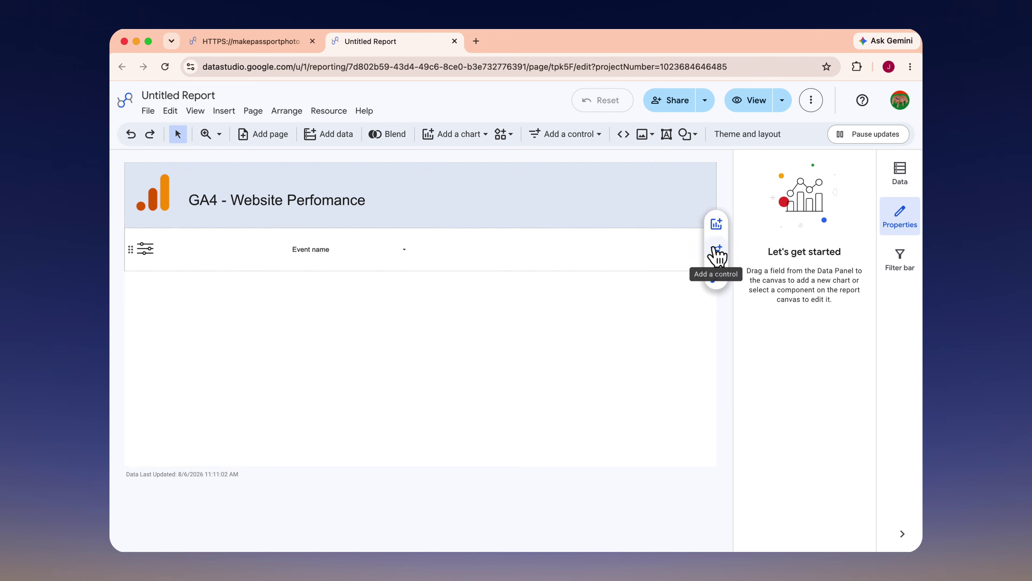
click(717, 249)
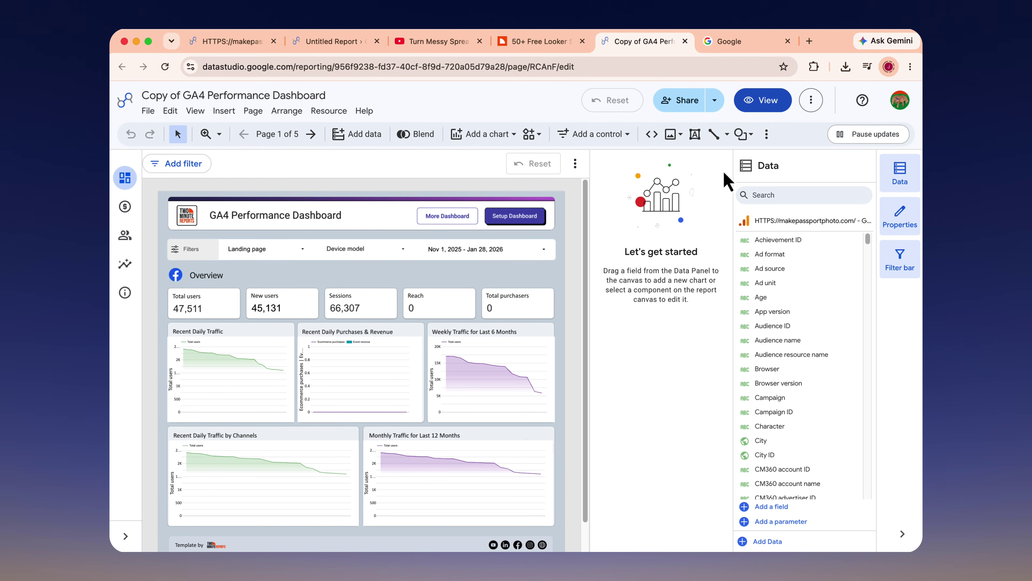
- Replace the metrics of the Recent Daily Purchases & Revenue chart with New users and Active users
click(352, 360)
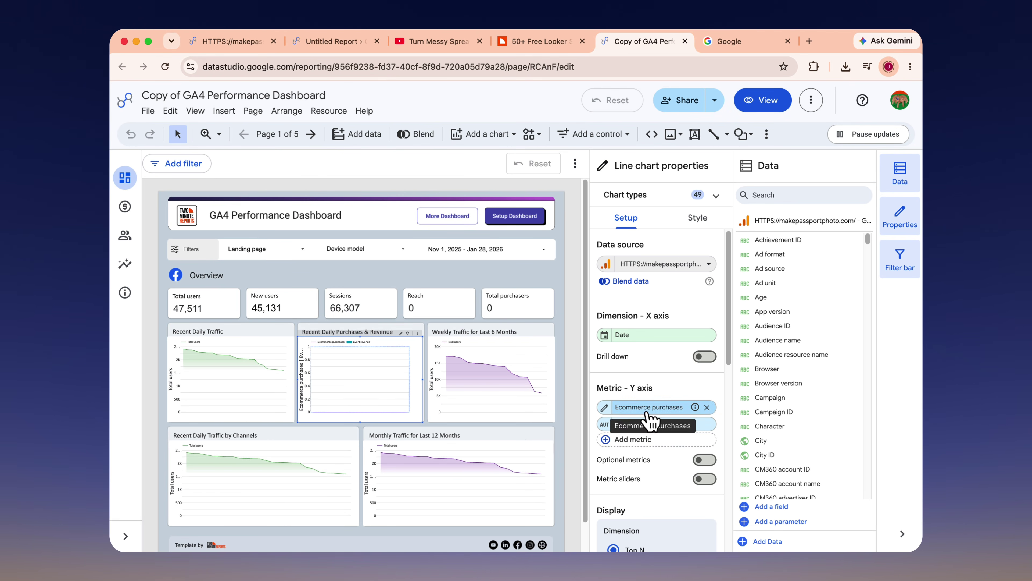
click(651, 411)
text(new)
click(624, 258)
click(630, 423)
click(621, 321)
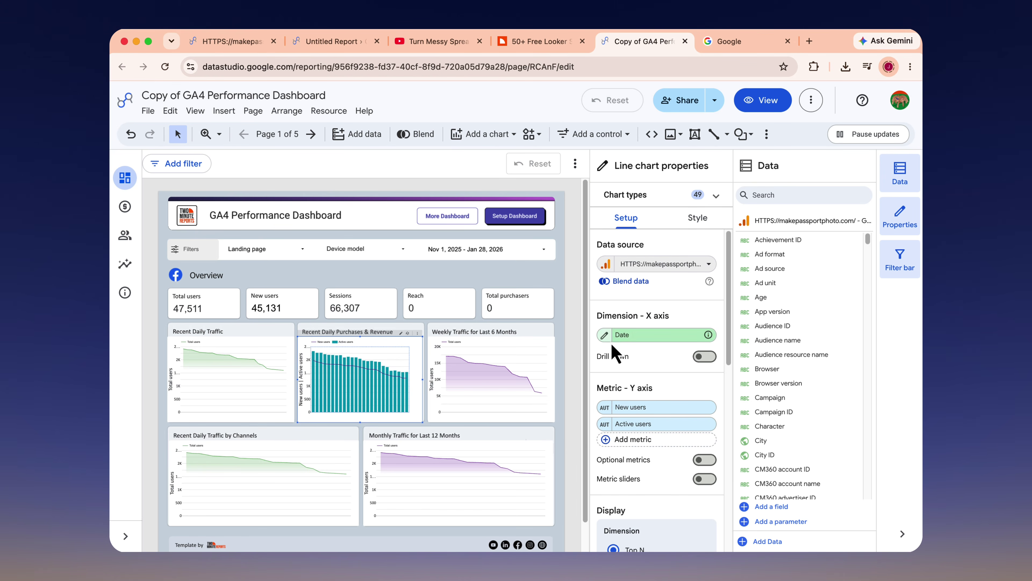
click(569, 374)
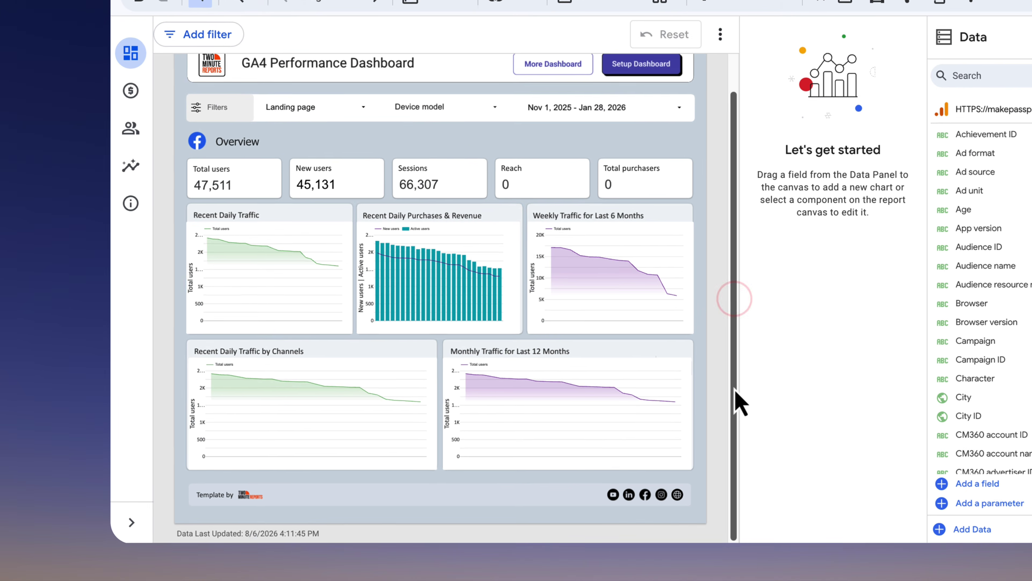
drag(737, 391, 735, 264)
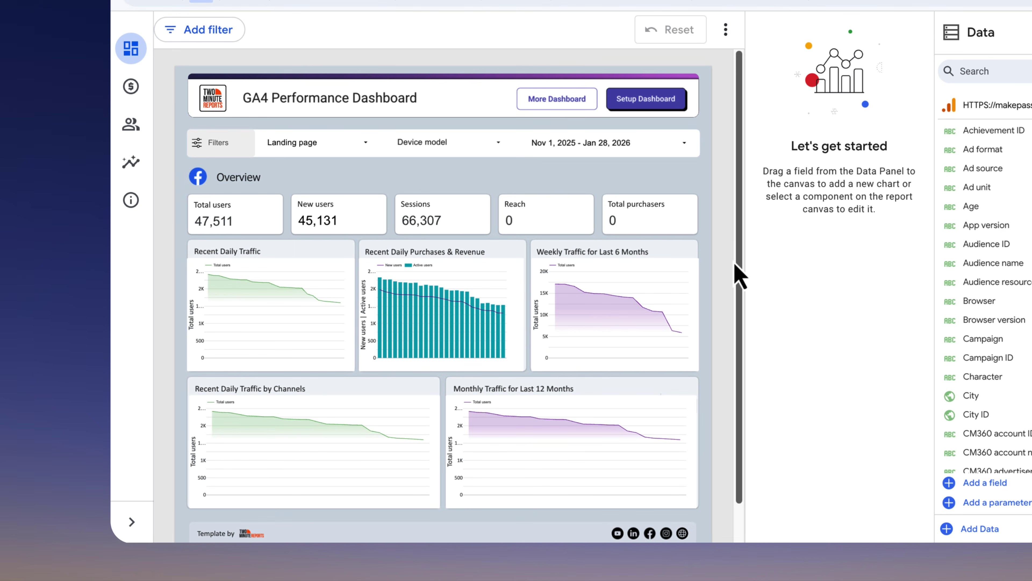